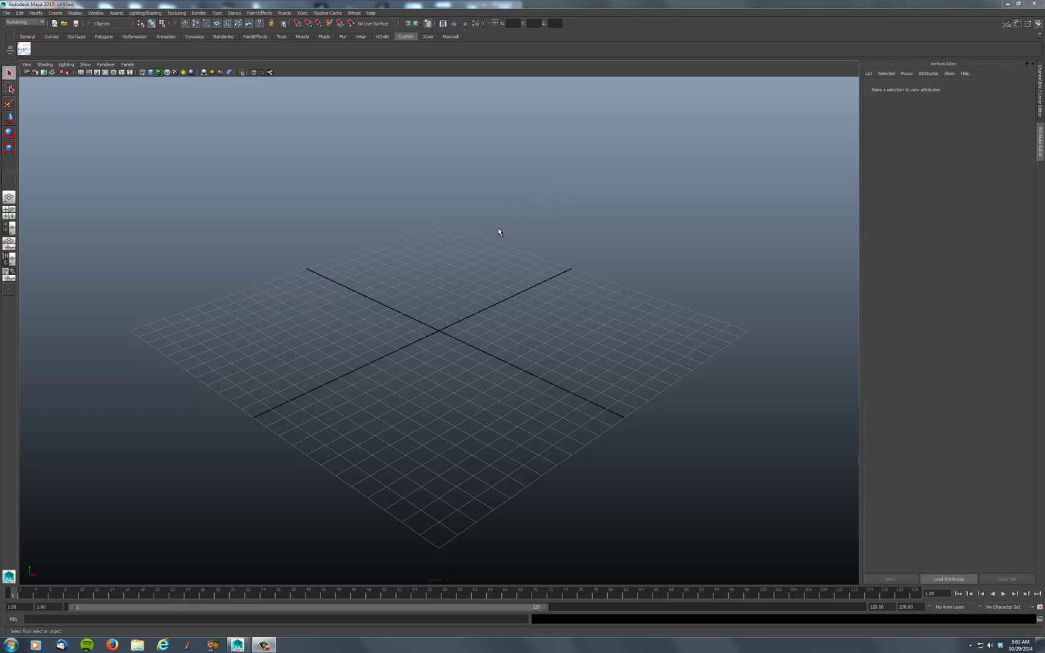
Create a polygon sphere on the grid and zero its Translate values to center it at the origin.
key(space)
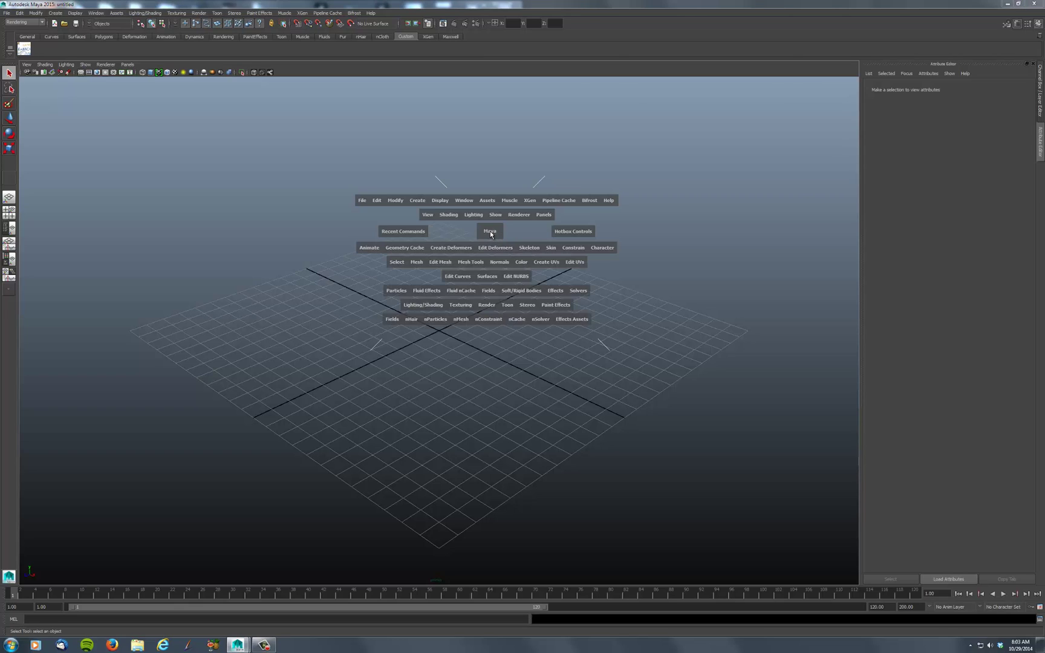
click(417, 200)
mouse_move(427, 225)
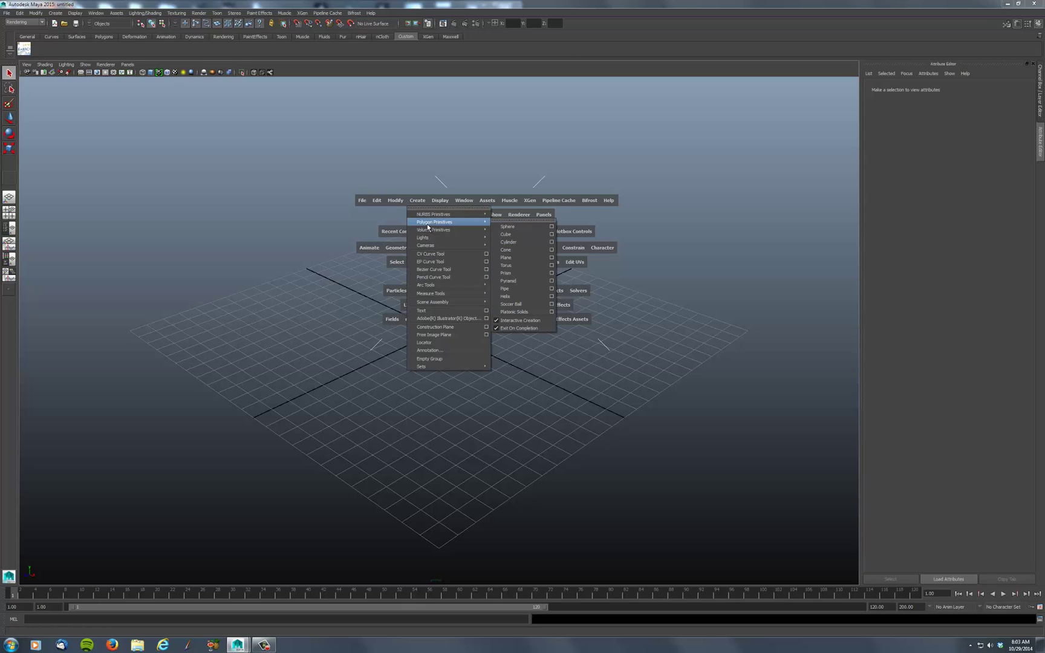
click(516, 226)
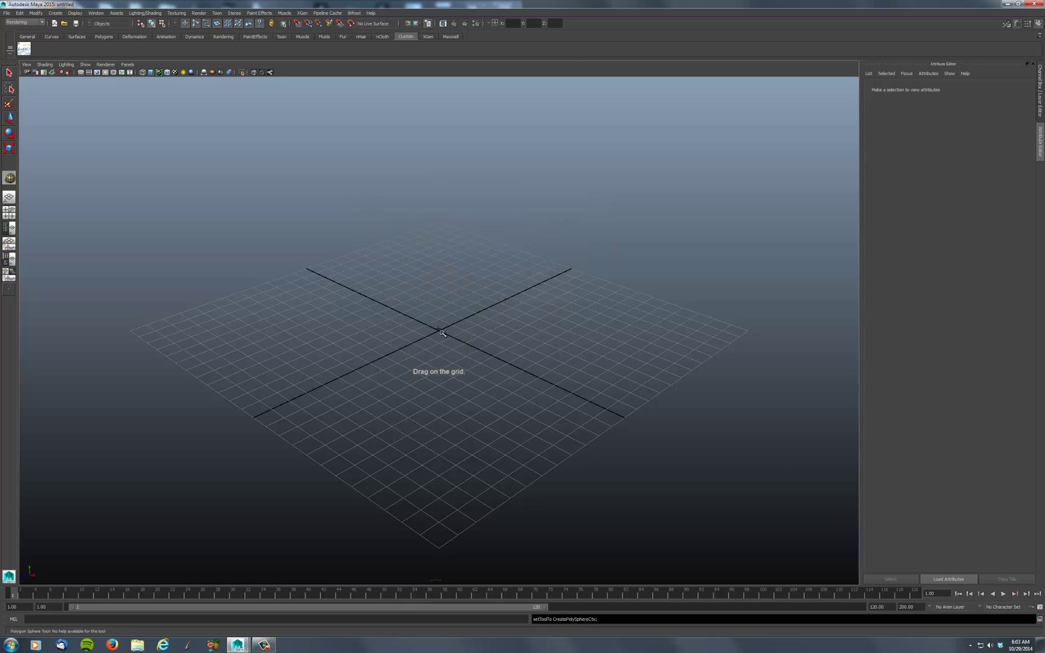
drag(439, 331, 543, 392)
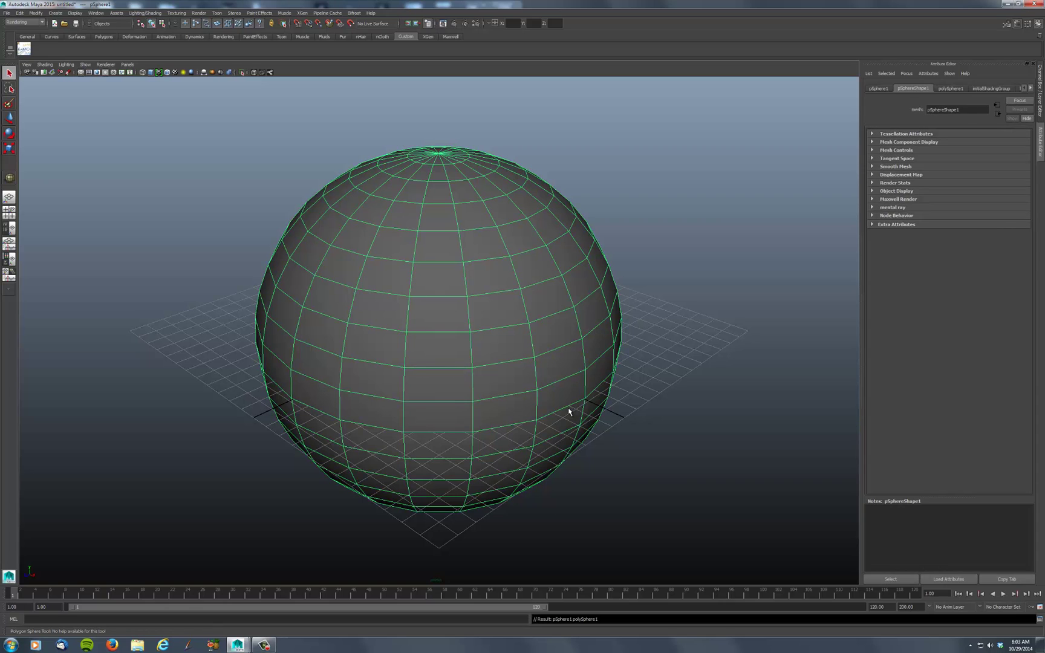
key(ctrl+a)
drag(1020, 98, 1022, 111)
text(0)
key(Return)
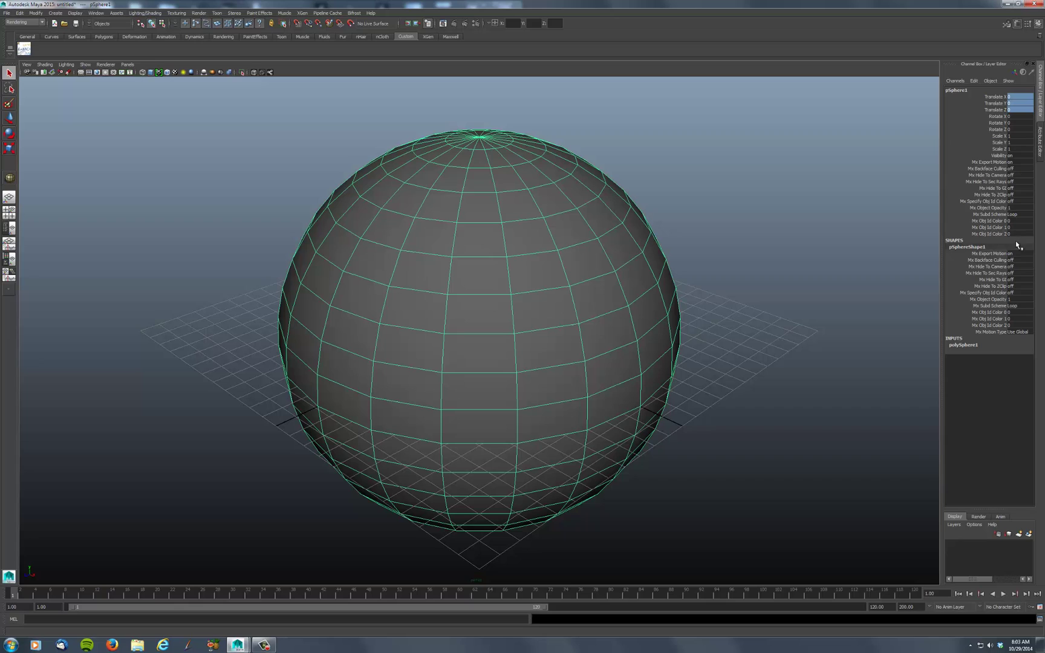
Set the sphere's Subdivisions Axis to 80 and Subdivisions Height to 60, then deselect it.
click(985, 347)
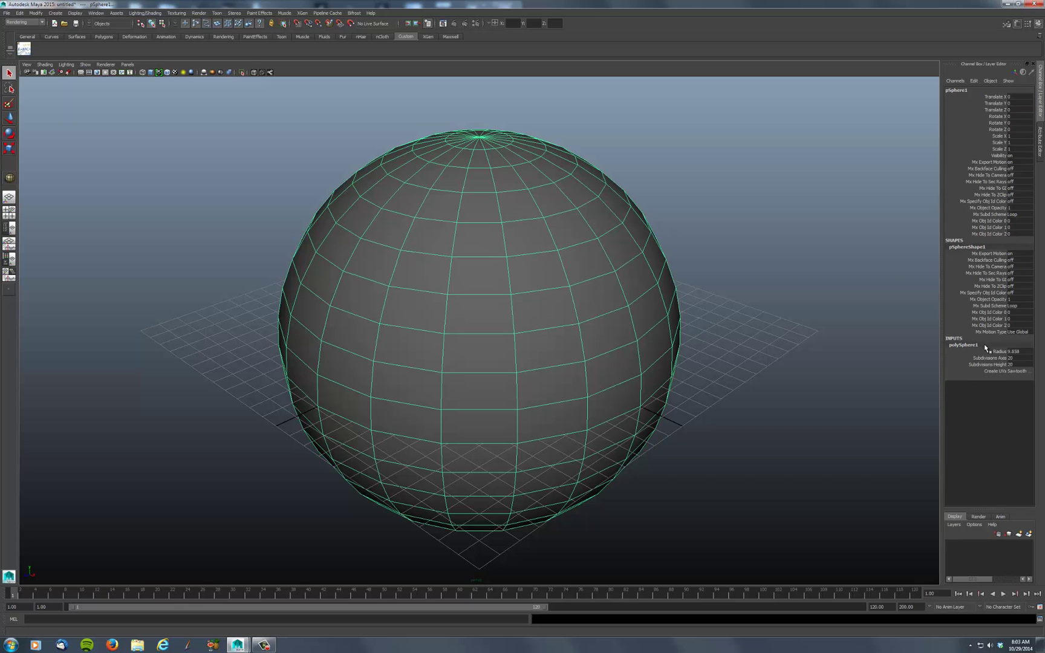
click(1021, 358)
text(80)
click(1023, 364)
text(1)
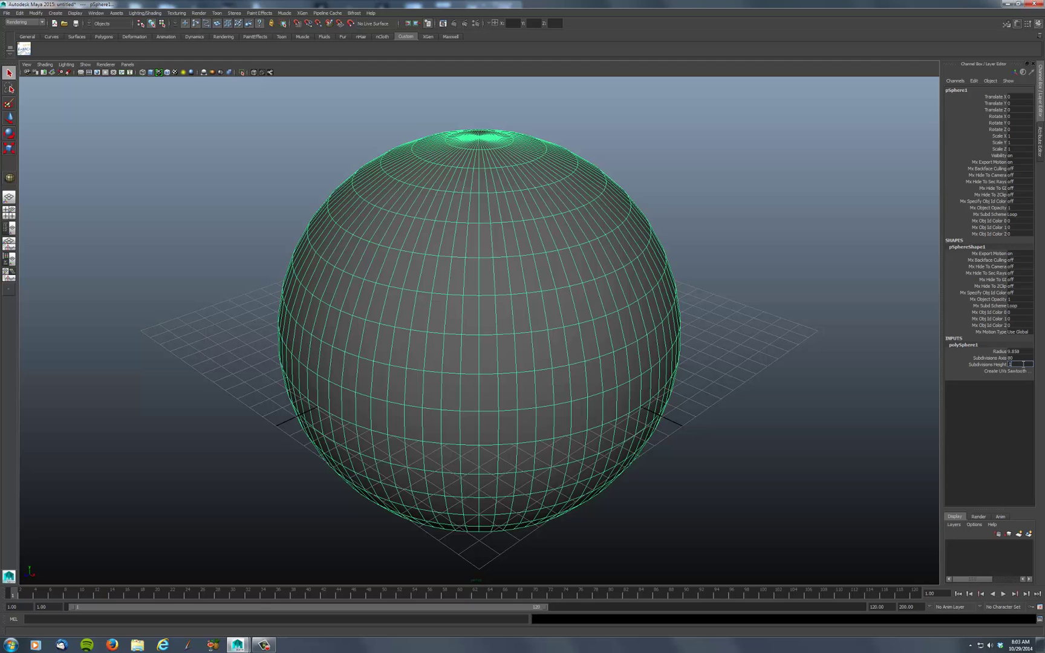
text(20)
key(Return)
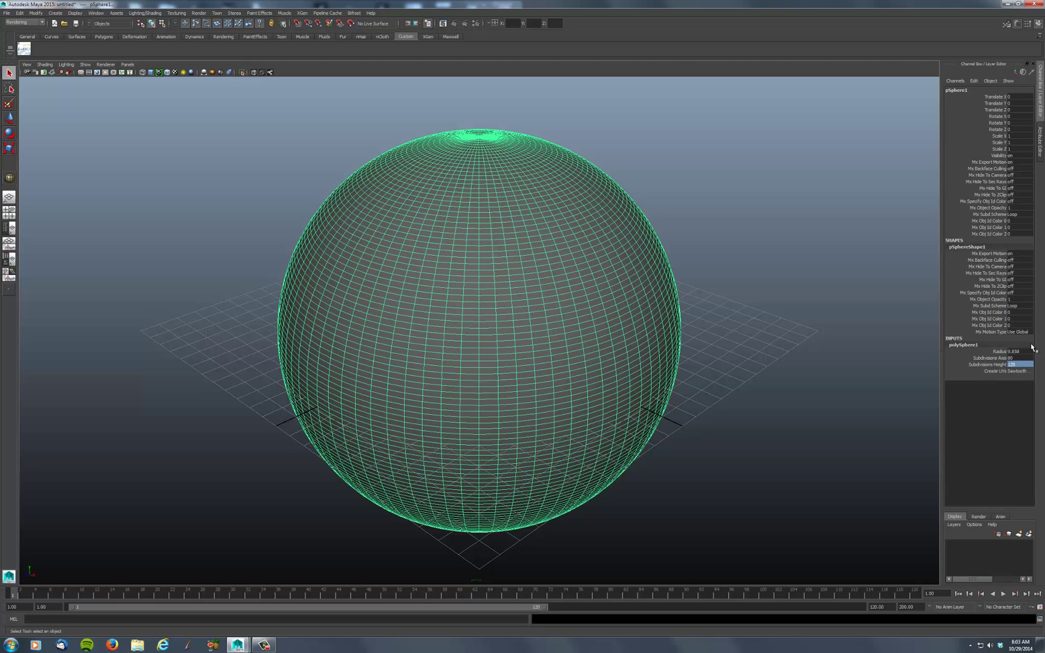
click(1020, 364)
text(80)
key(Return)
click(1020, 365)
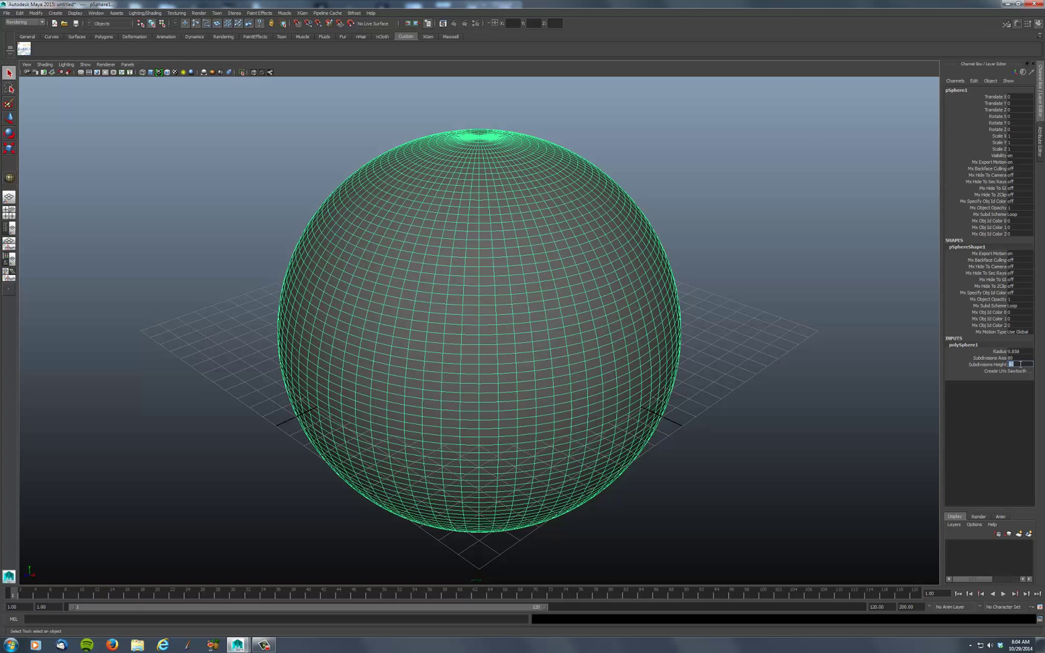
text(60)
key(Return)
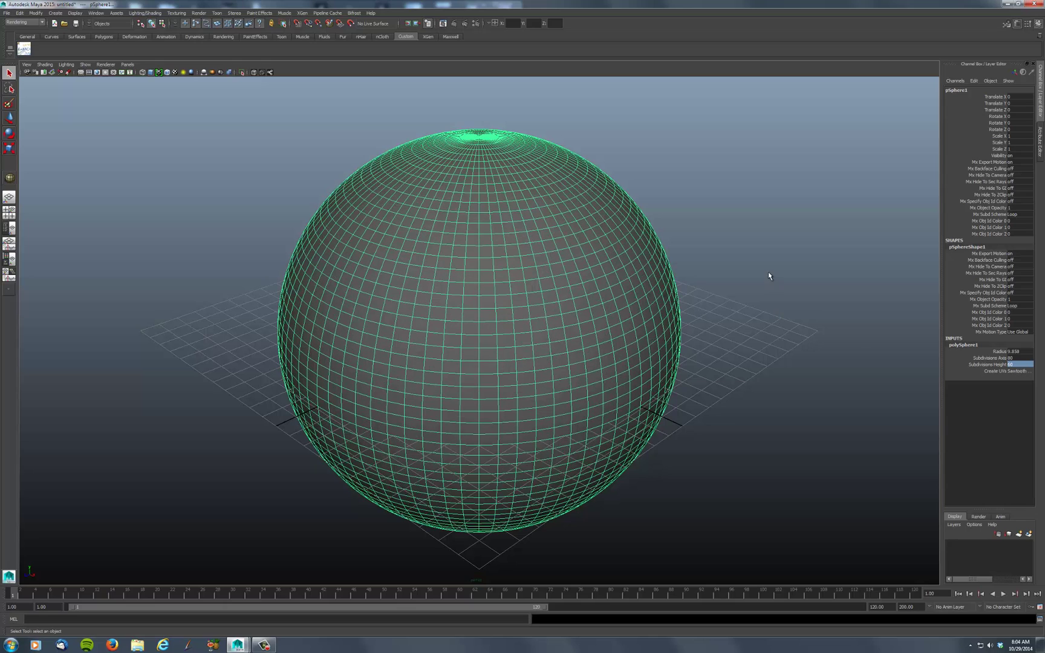
click(730, 275)
Switch to the four-view layout and turn the lower-left pane into the Node Editor.
click(560, 305)
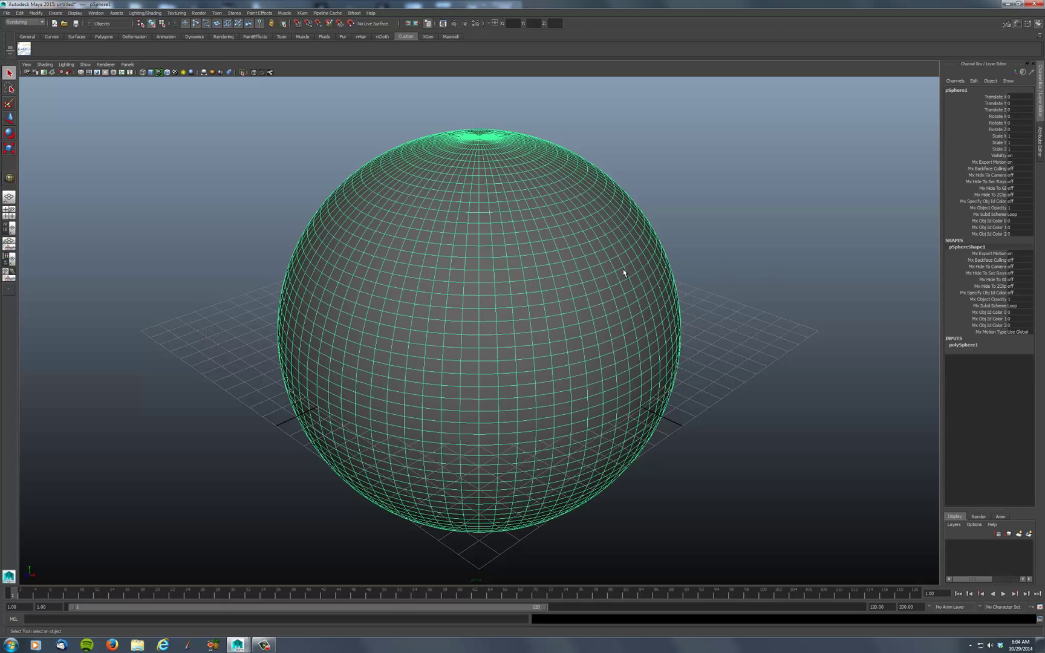
key(space)
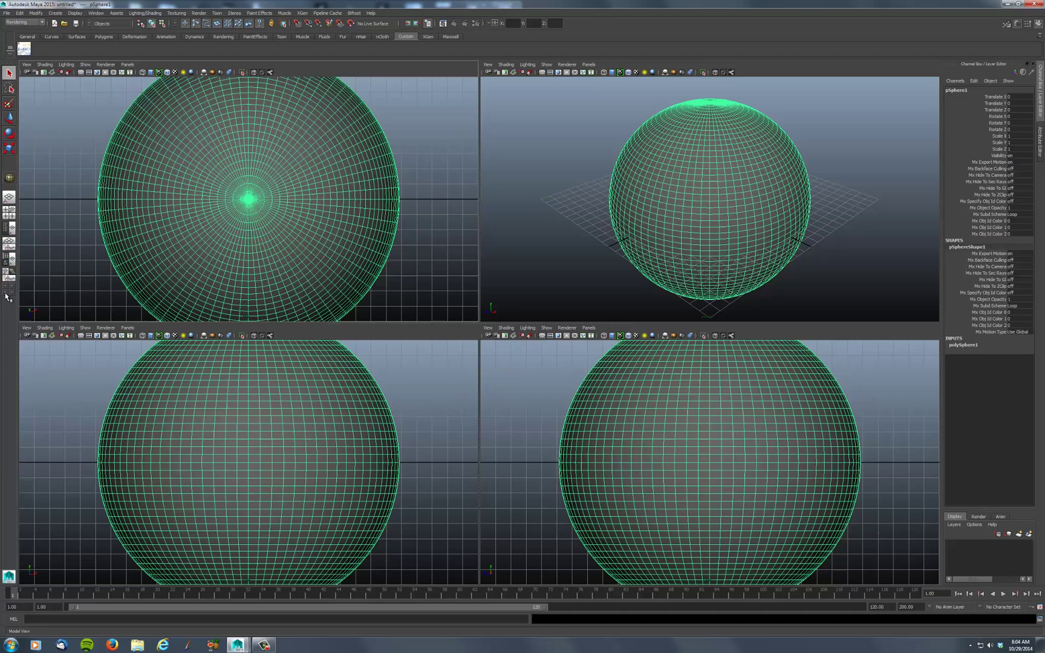
right_click(8, 295)
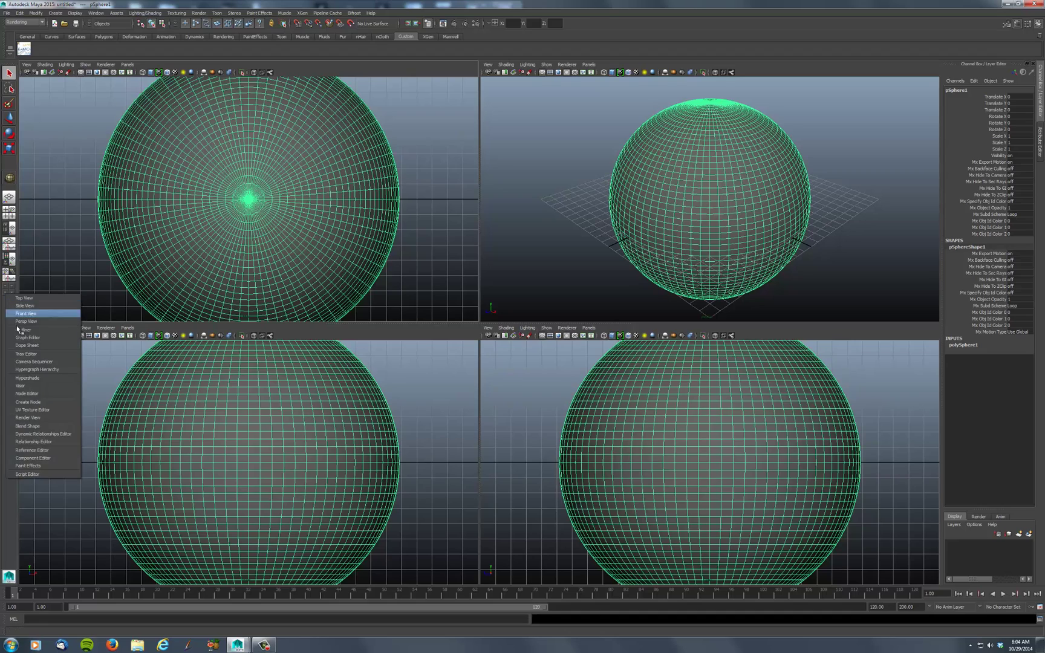
click(46, 393)
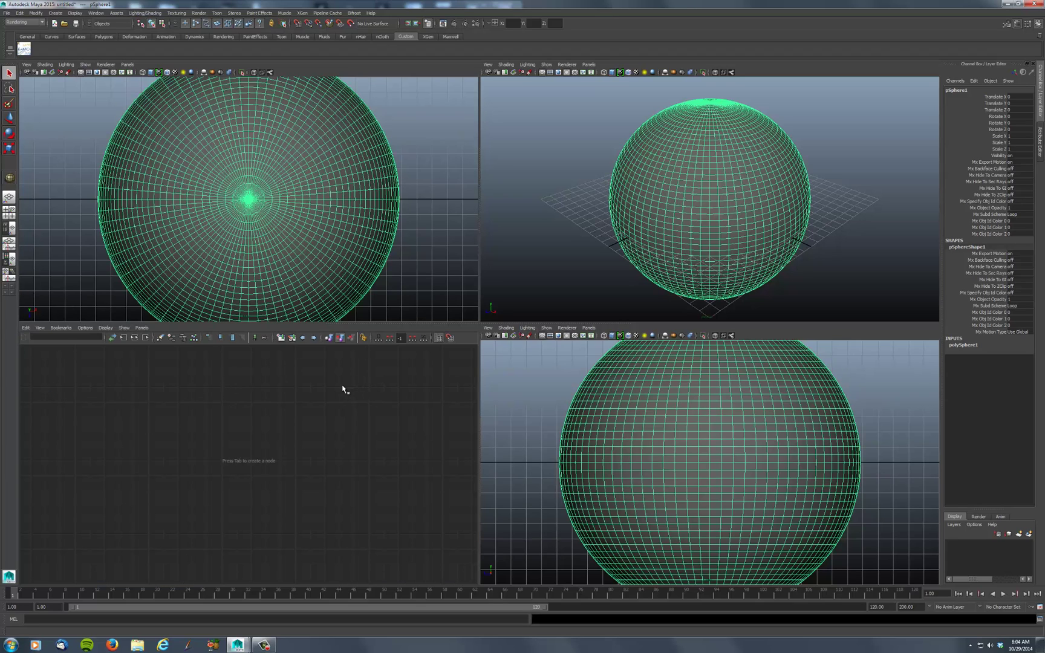
click(312, 400)
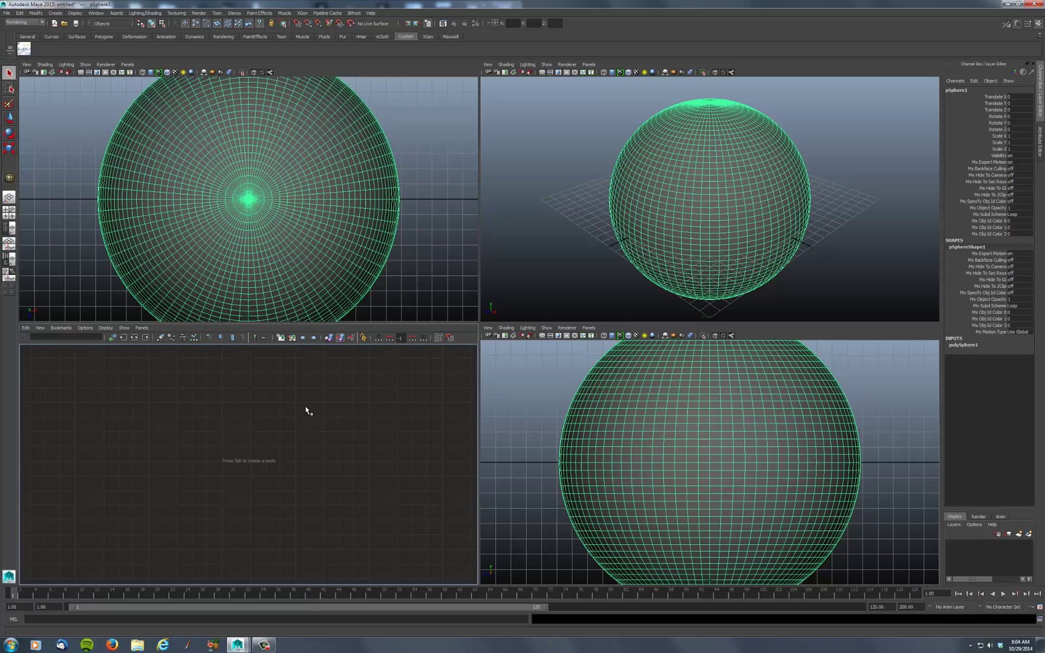
Create a lambert material, assign lambert2 to the sphere, and open its attributes.
key(Tab)
text(a)
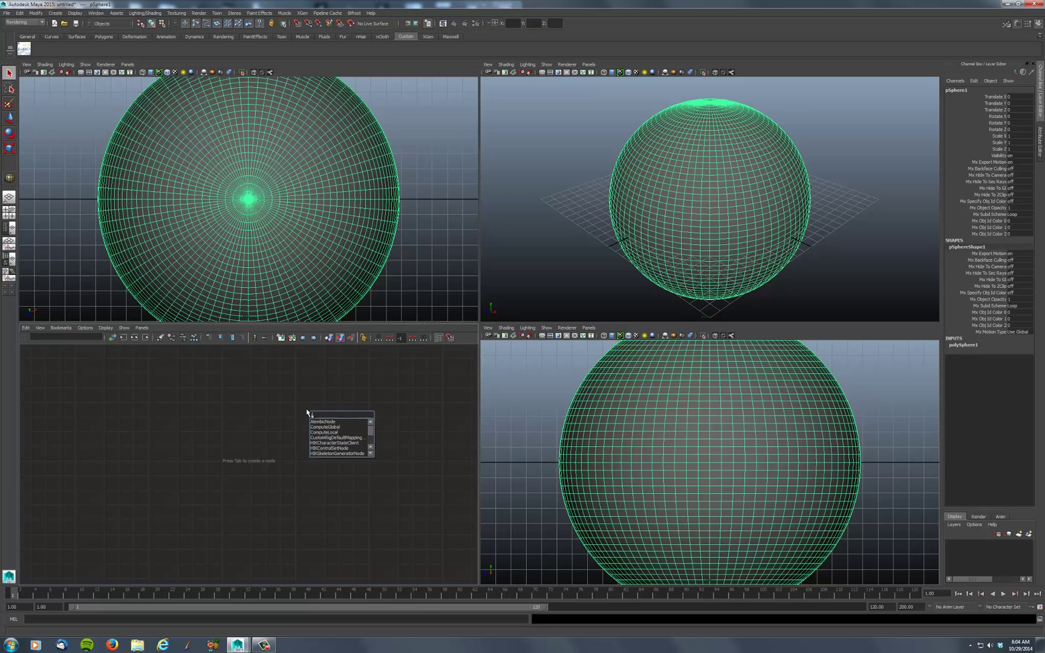
text(am)
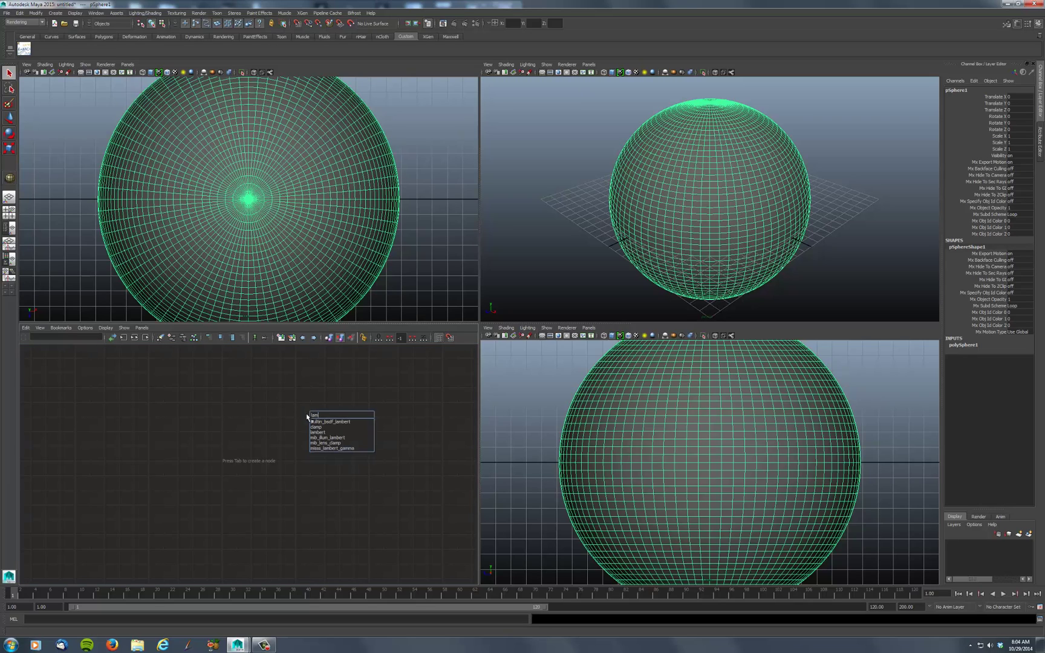
click(317, 432)
key(Return)
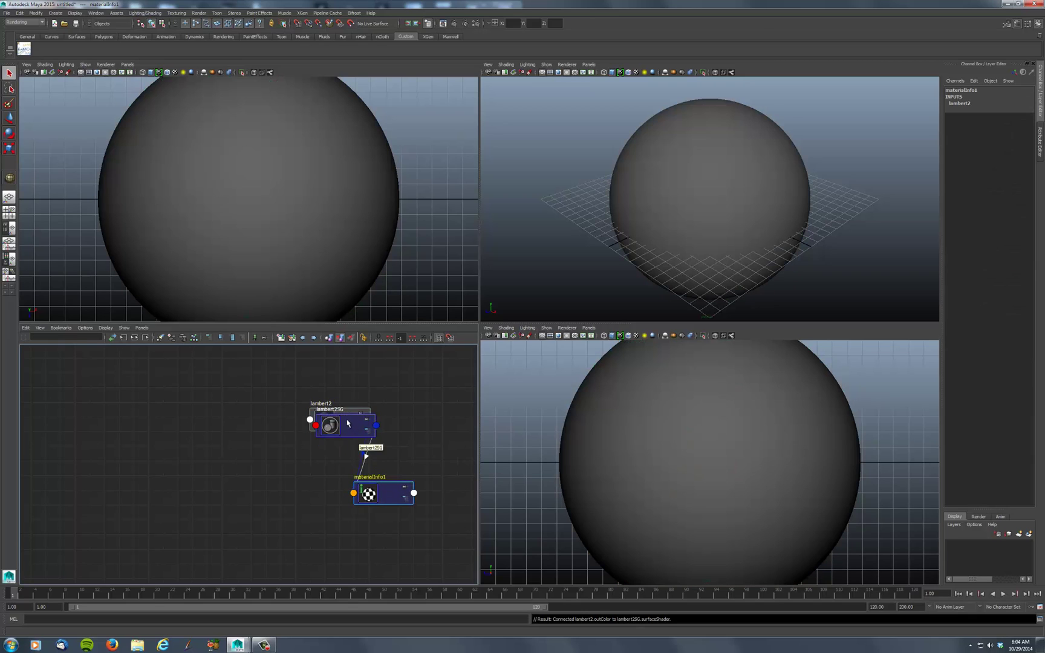
click(357, 423)
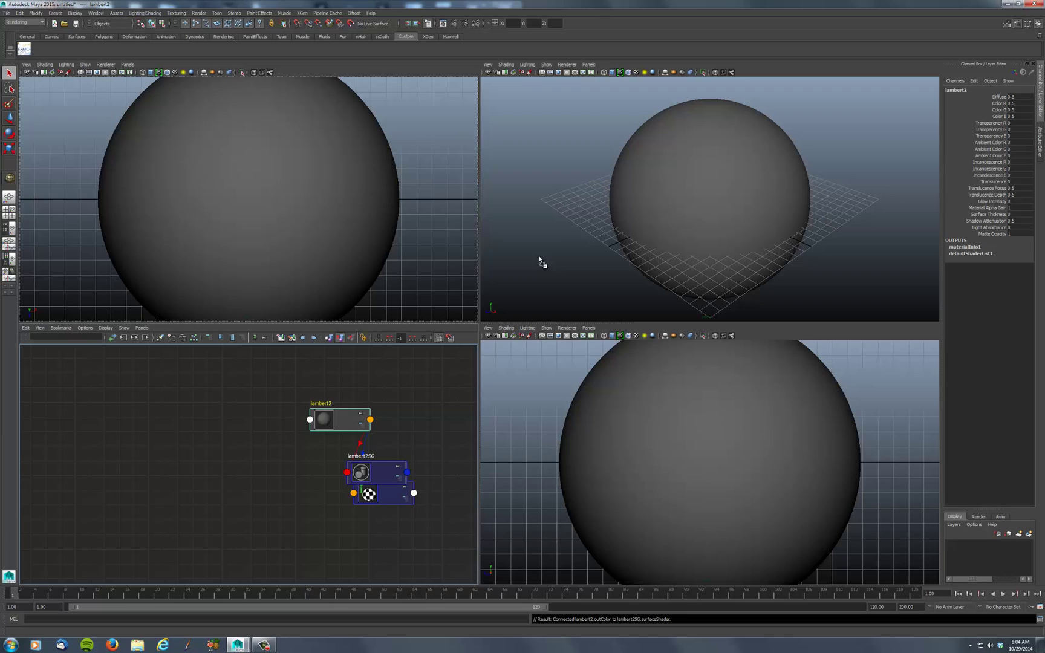
middle_drag(347, 424, 712, 169)
double_click(342, 419)
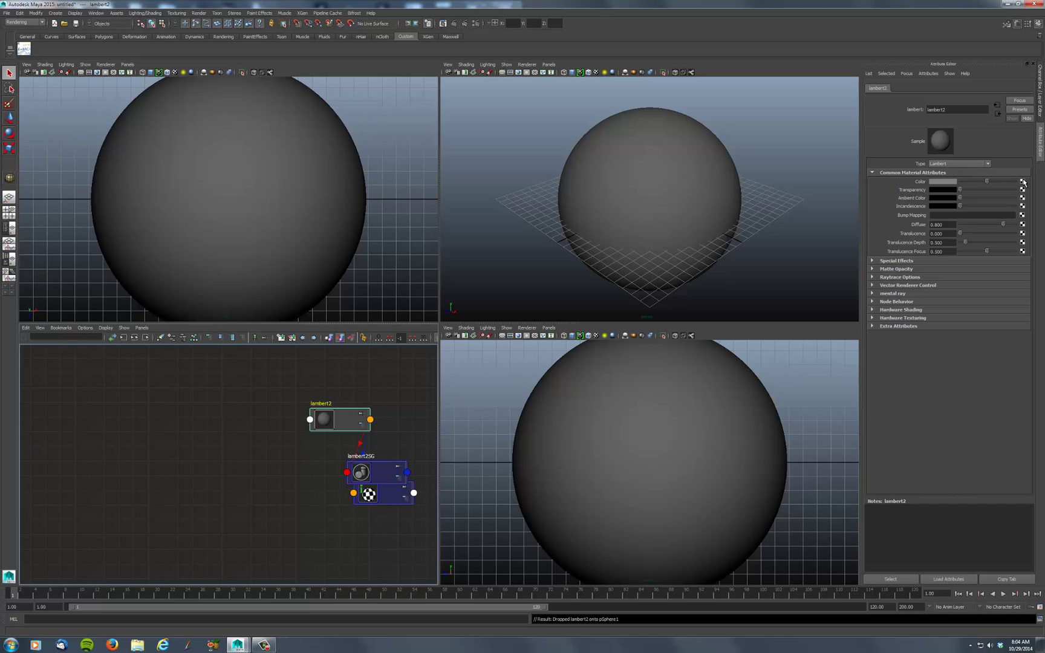
Map a Crater 3D texture onto lambert2's Color and arrange crater1 and place3dTexture1 in the graph.
click(1022, 181)
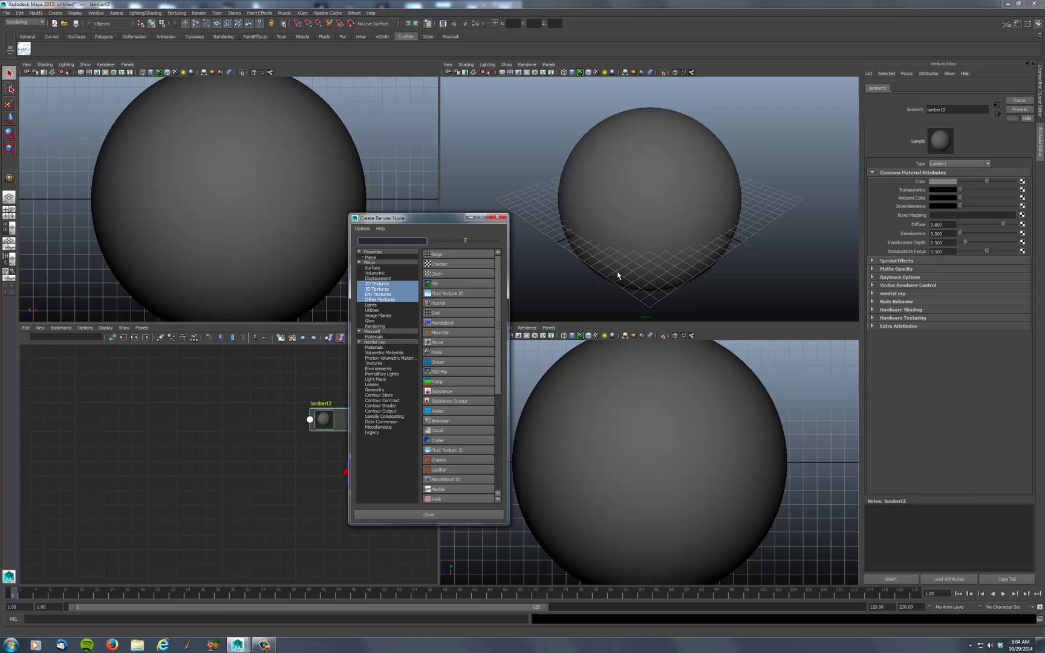
click(383, 289)
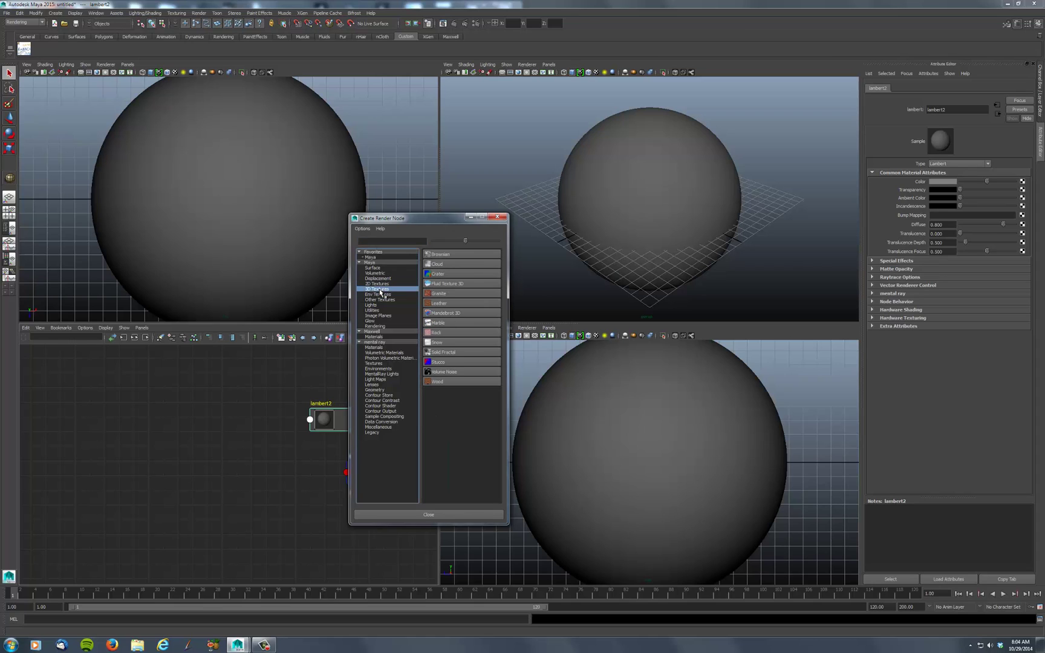
click(448, 275)
drag(266, 478, 211, 410)
drag(260, 512, 96, 409)
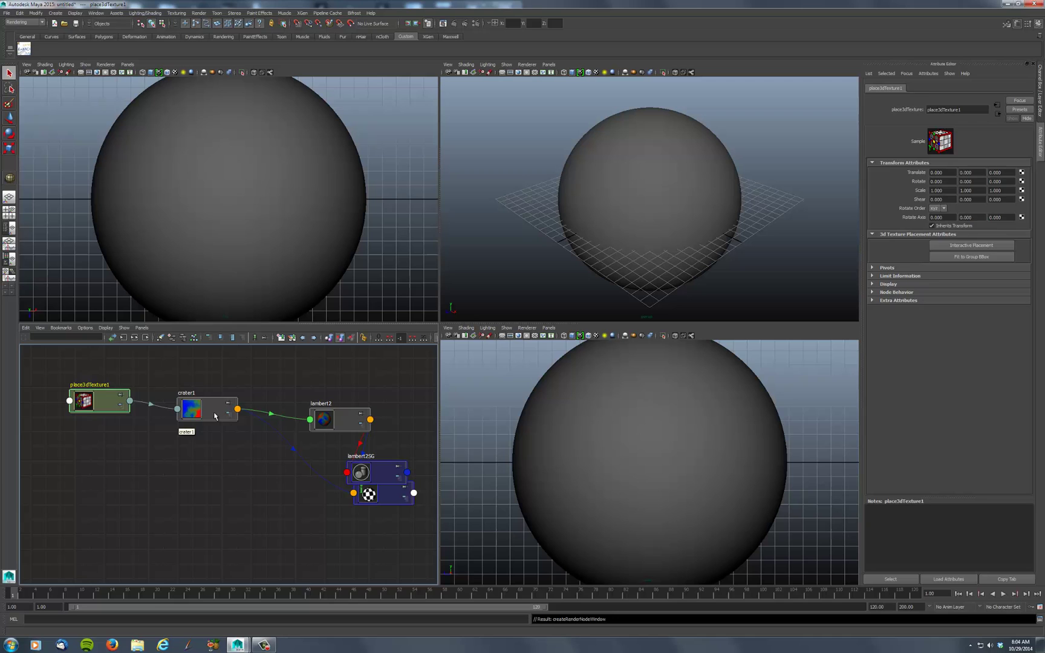
drag(213, 414, 215, 419)
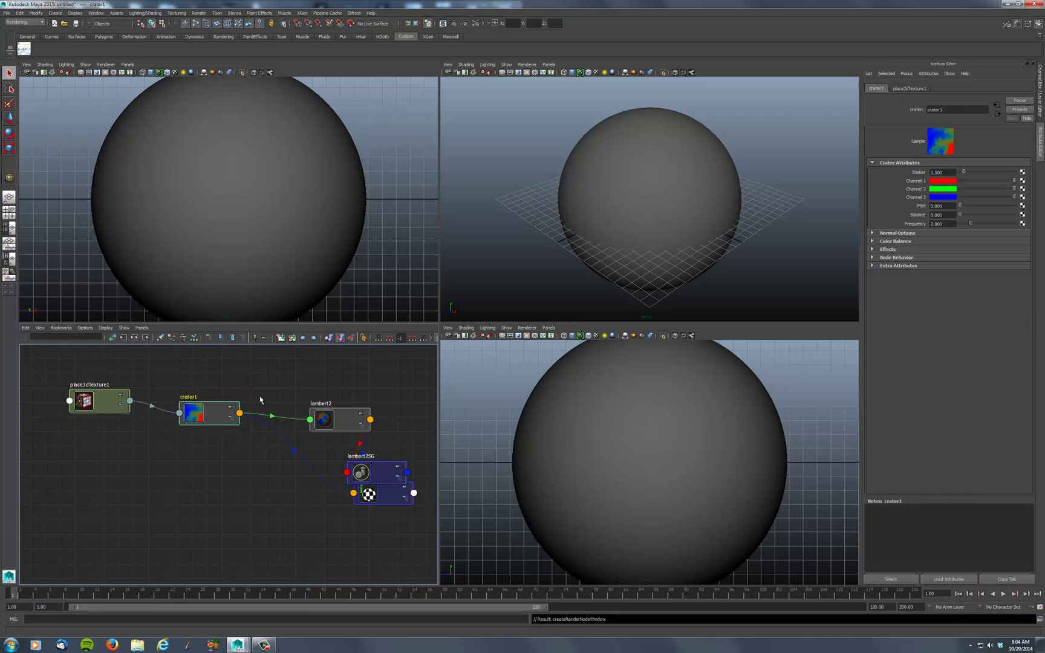
Turn on textured display with the Legacy High Quality Viewport and orbit to view the crater-textured sphere.
click(648, 204)
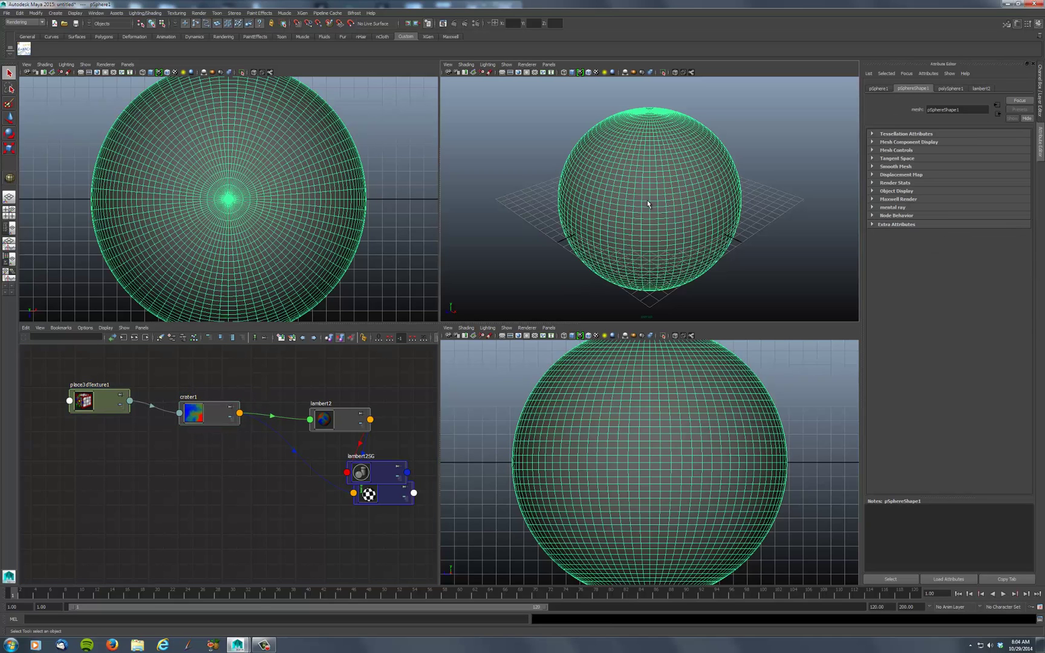
key(6)
click(489, 188)
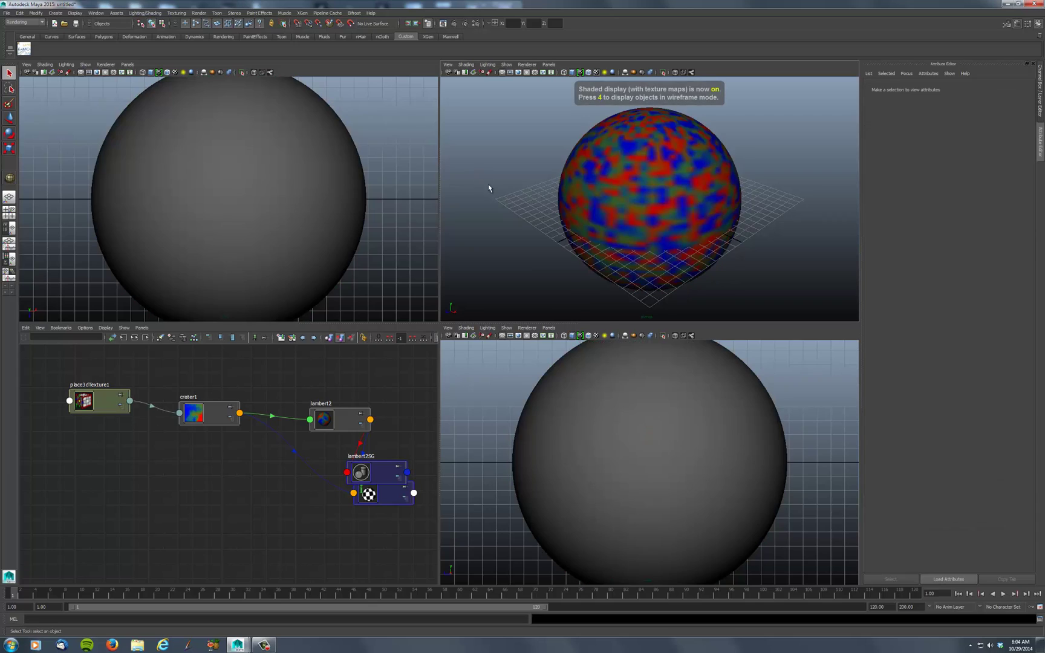
click(528, 66)
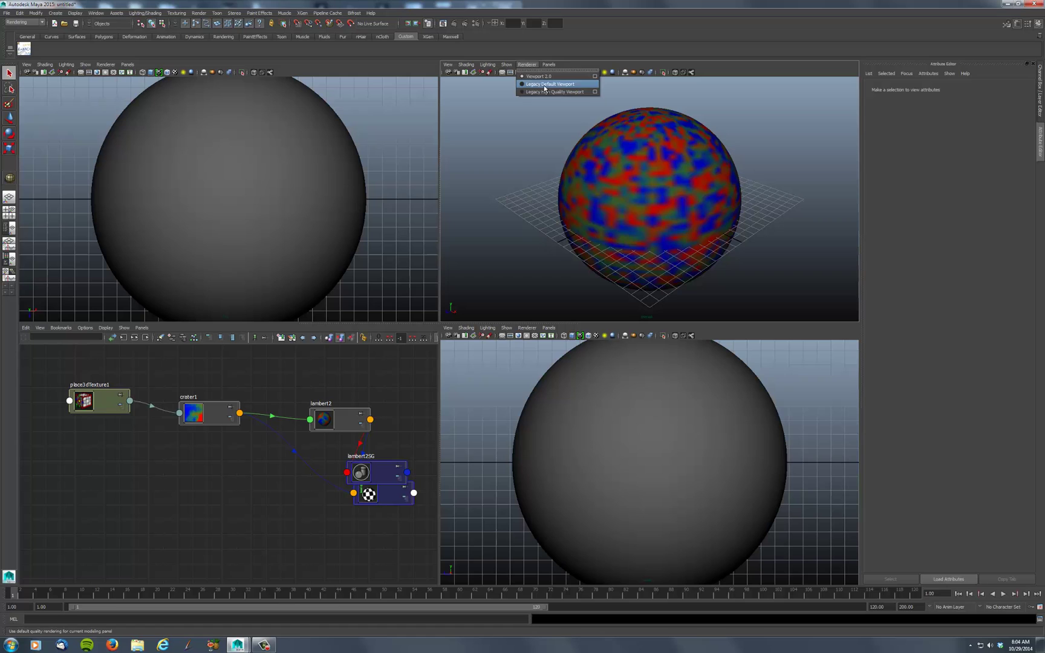
click(544, 92)
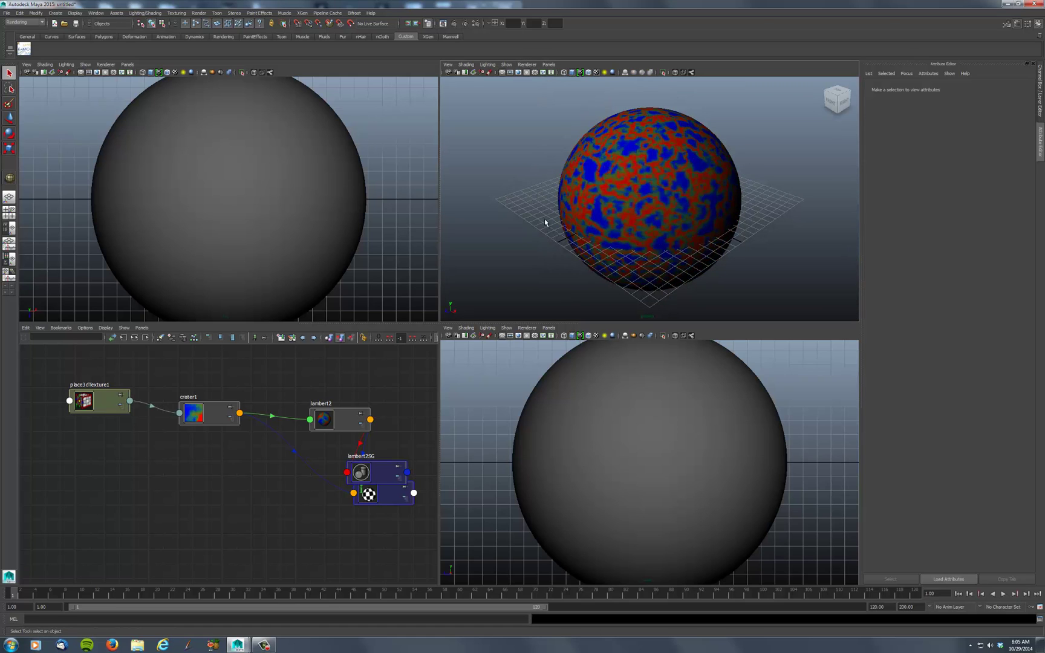
alt+drag(557, 230, 550, 210)
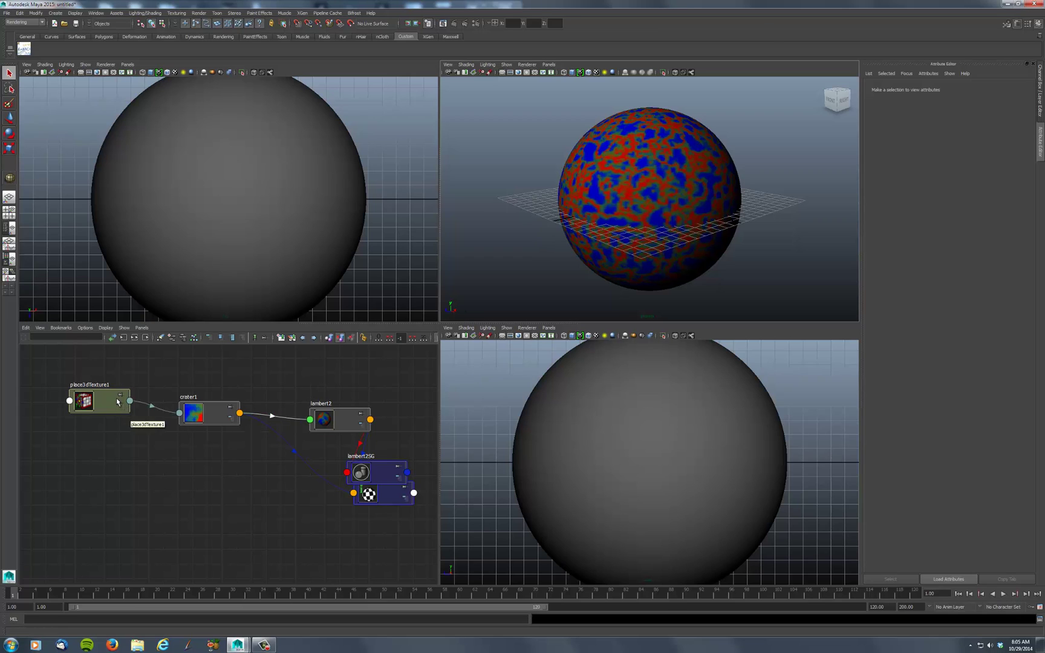
Delete the place3dTexture1 node and reposition crater1 in the node graph.
drag(117, 403, 125, 413)
drag(224, 418, 218, 398)
drag(115, 423, 106, 406)
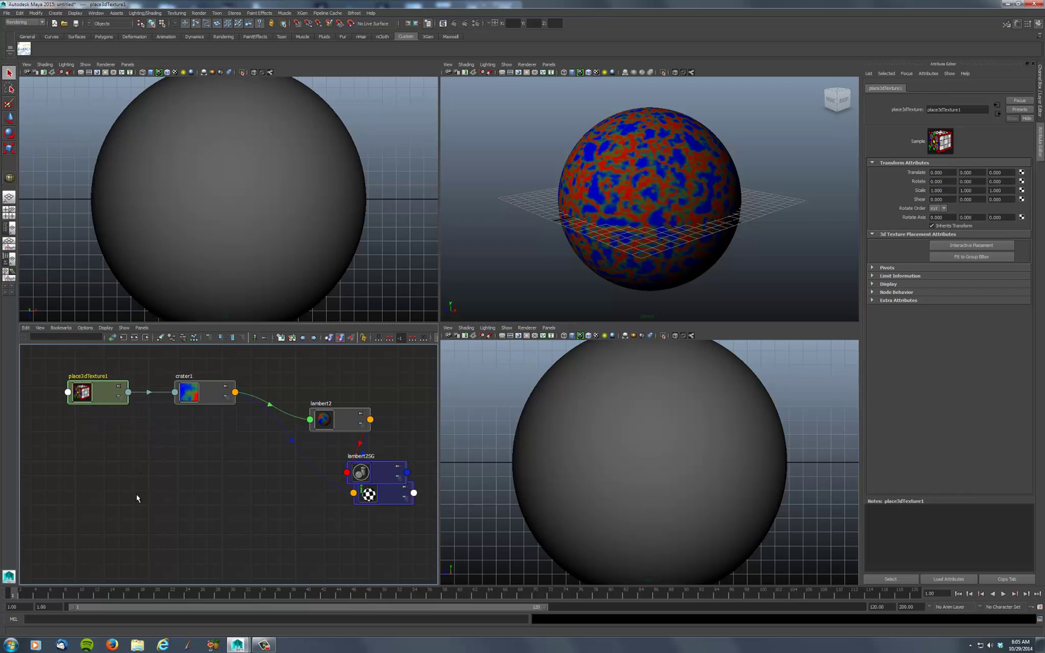
click(128, 462)
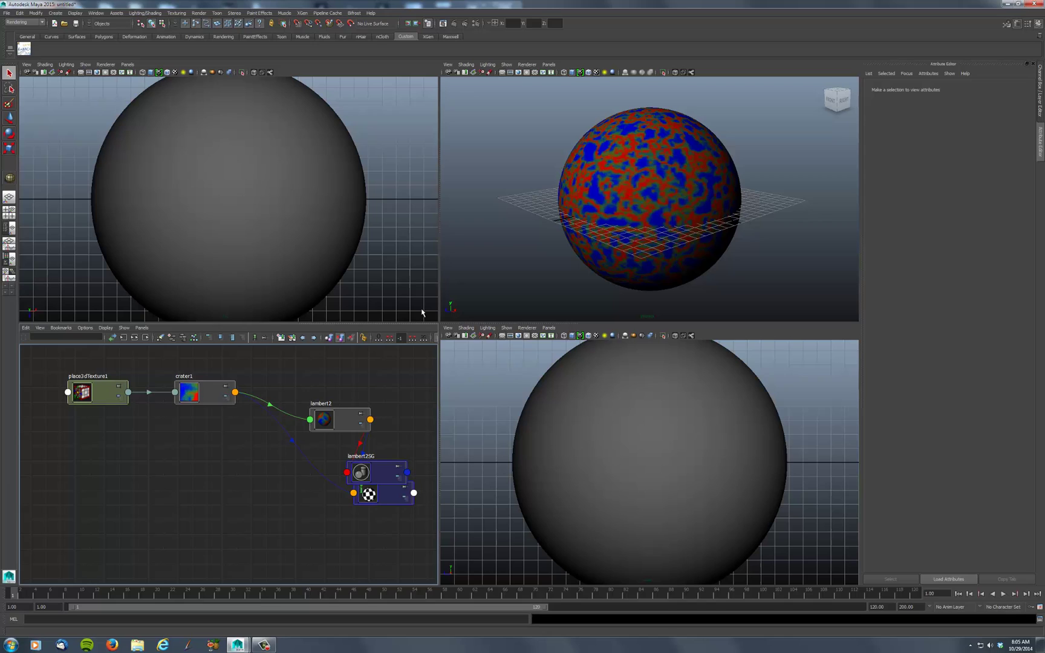
click(208, 393)
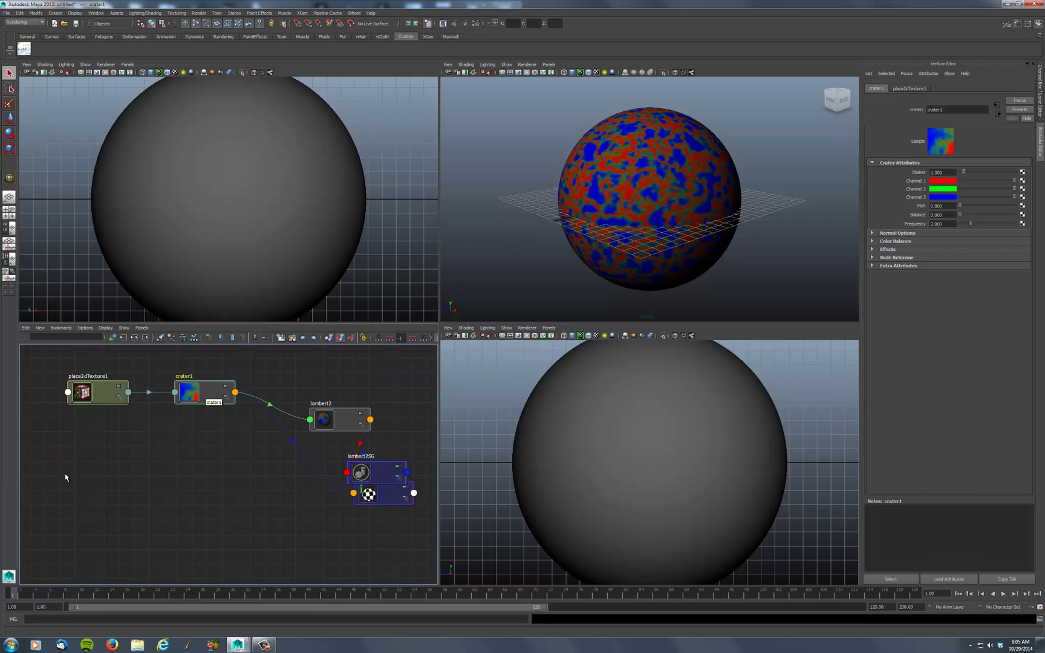
drag(65, 475, 114, 392)
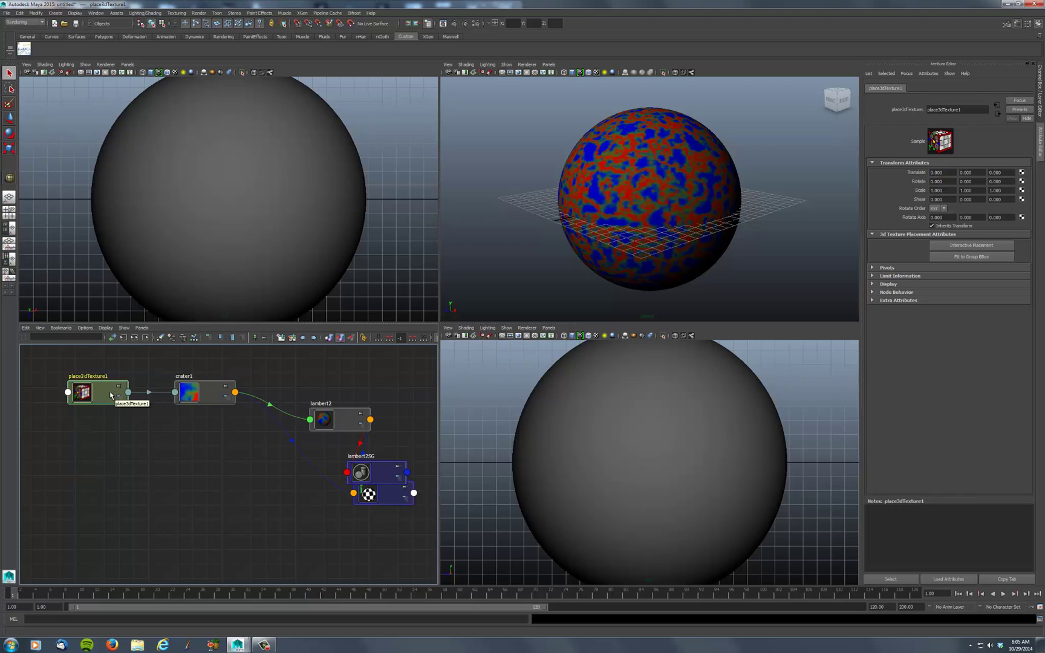
key(Delete)
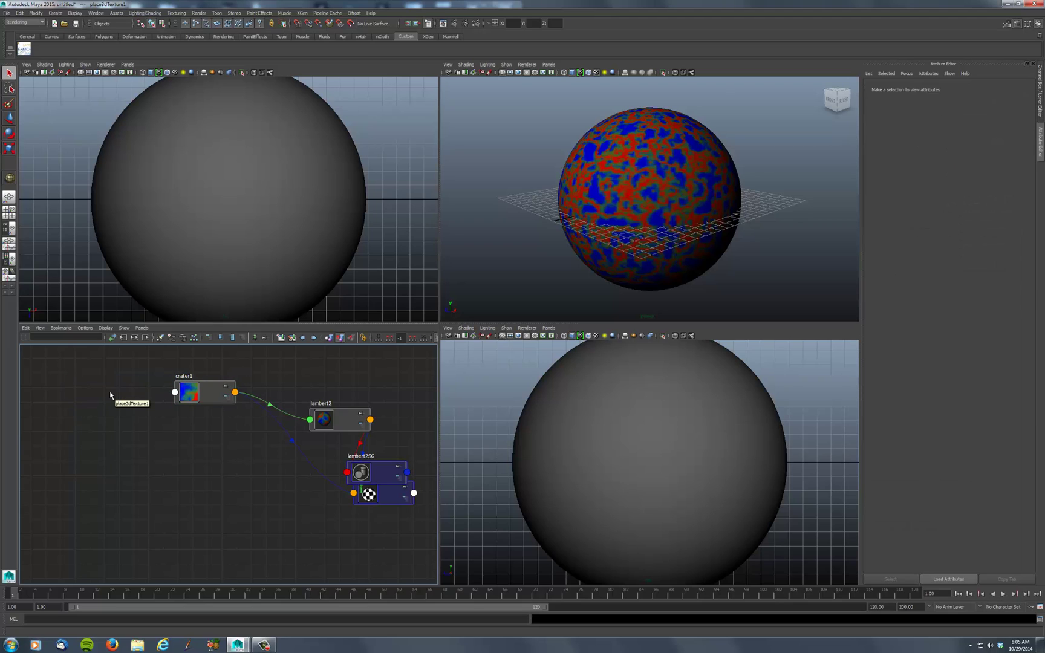
click(212, 391)
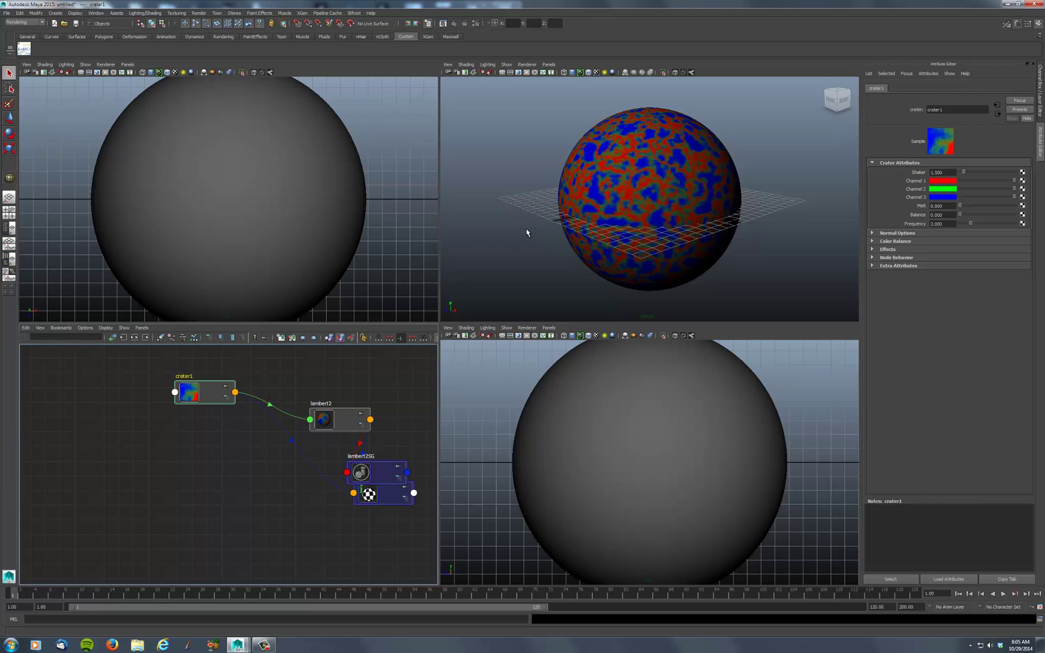
drag(204, 385, 190, 366)
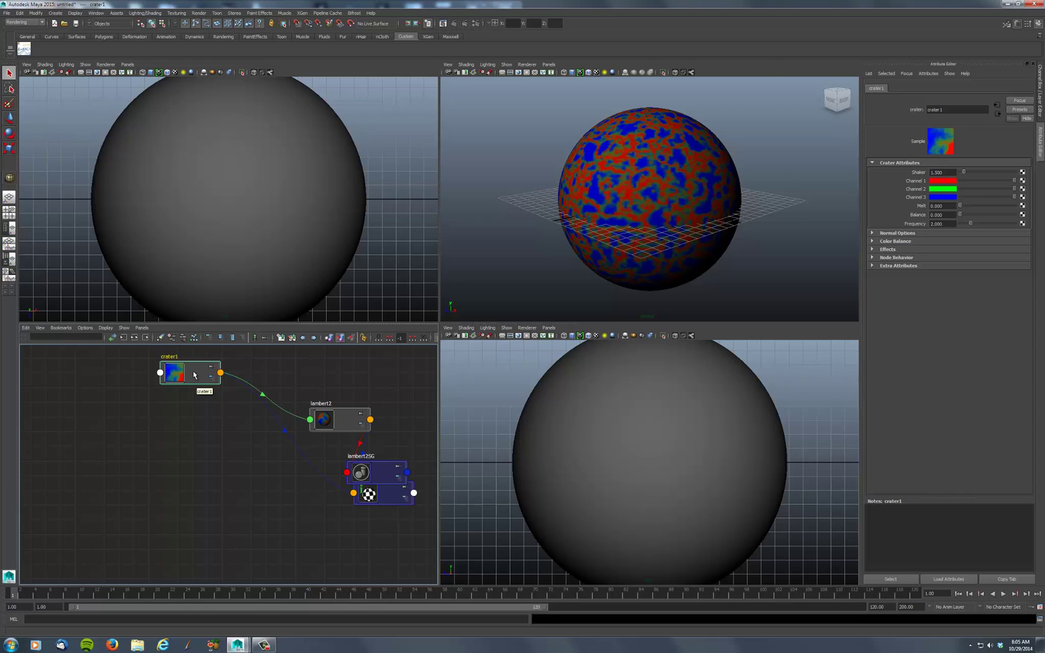
Expand crater1 to show all attributes, maximize the Node Editor, and frame crater1.
key(3)
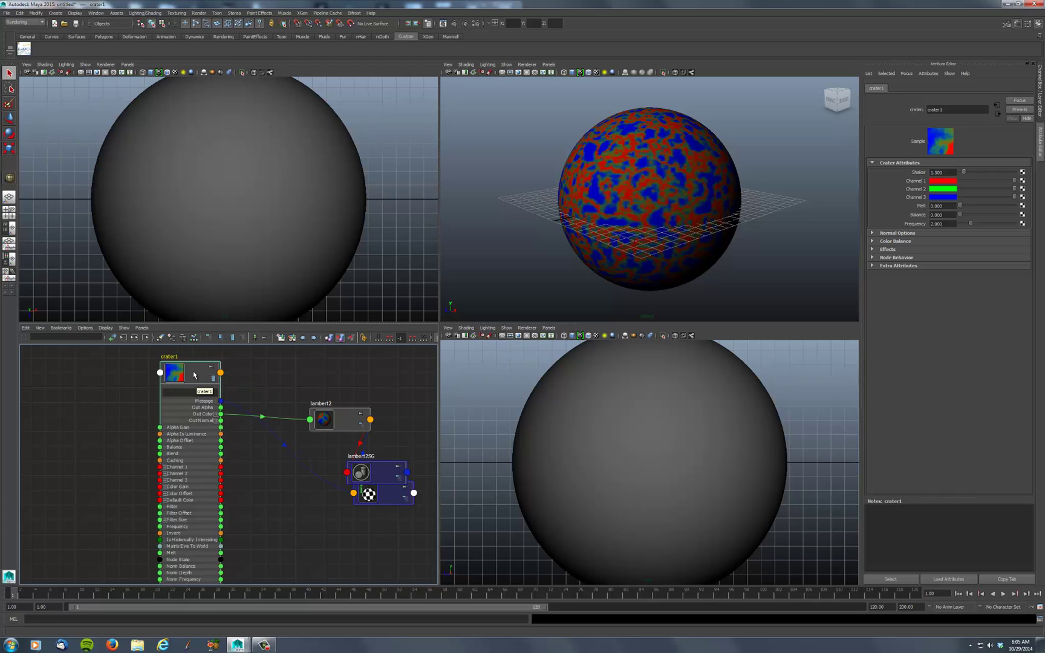
key(space)
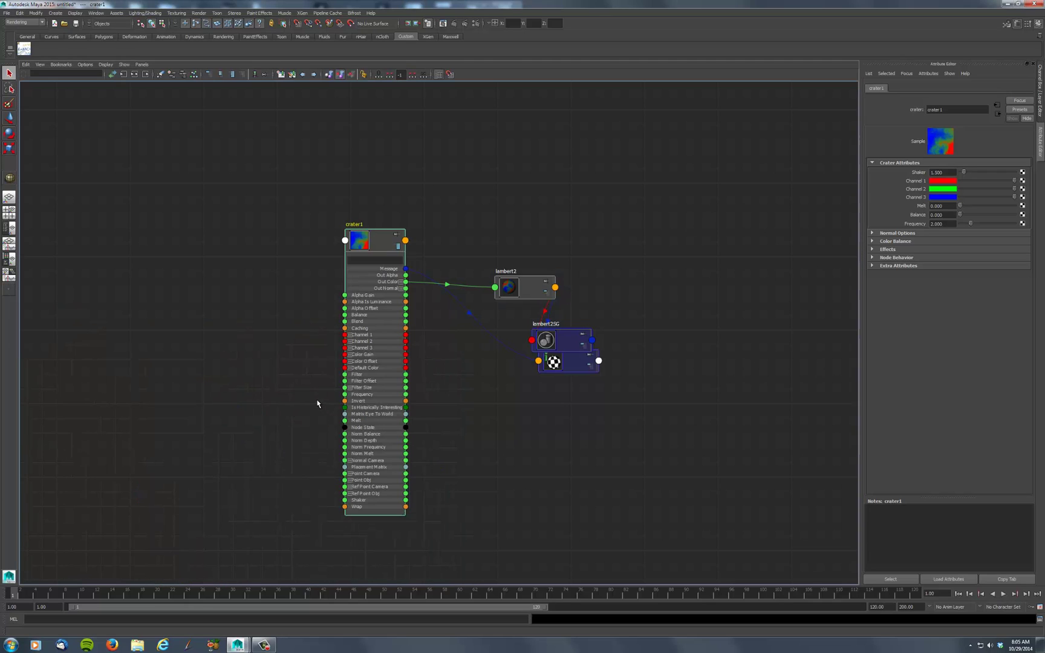
key(f)
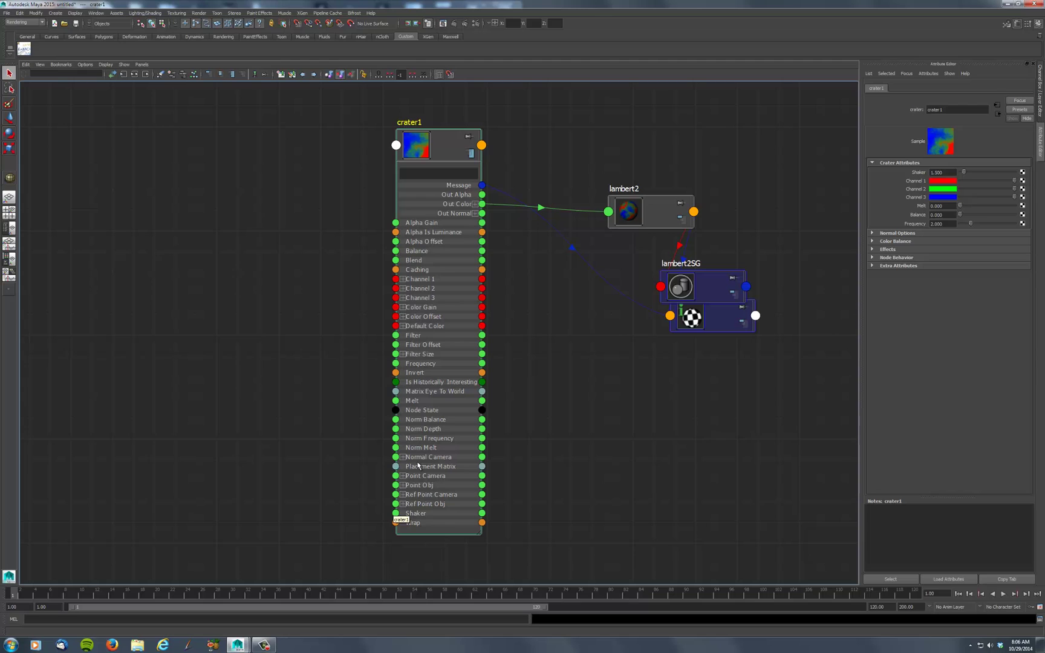
drag(439, 138, 401, 114)
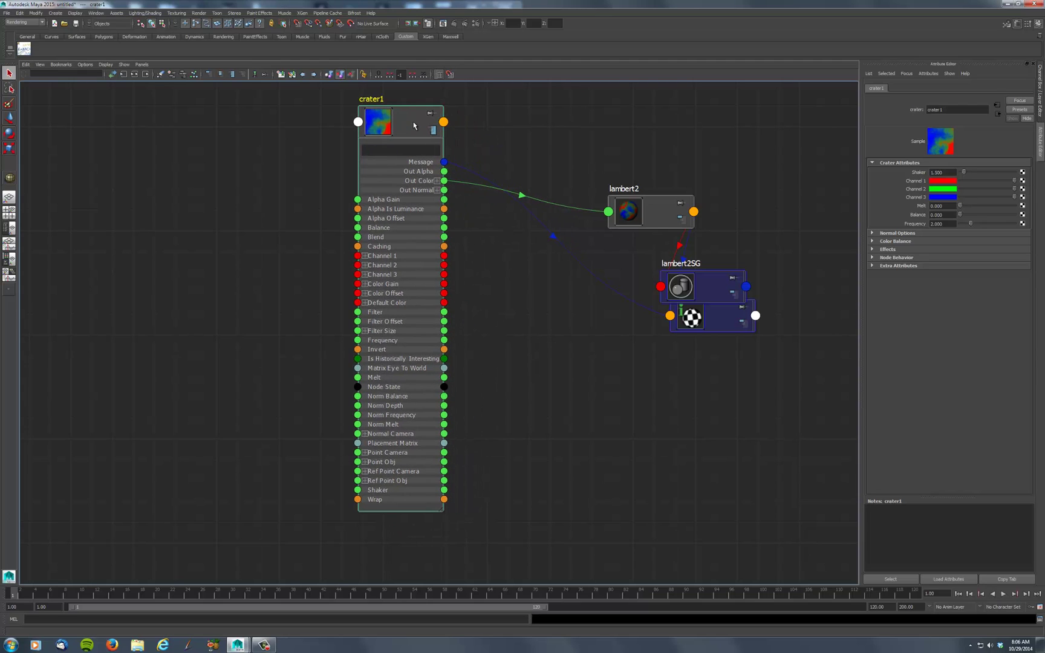
click(567, 297)
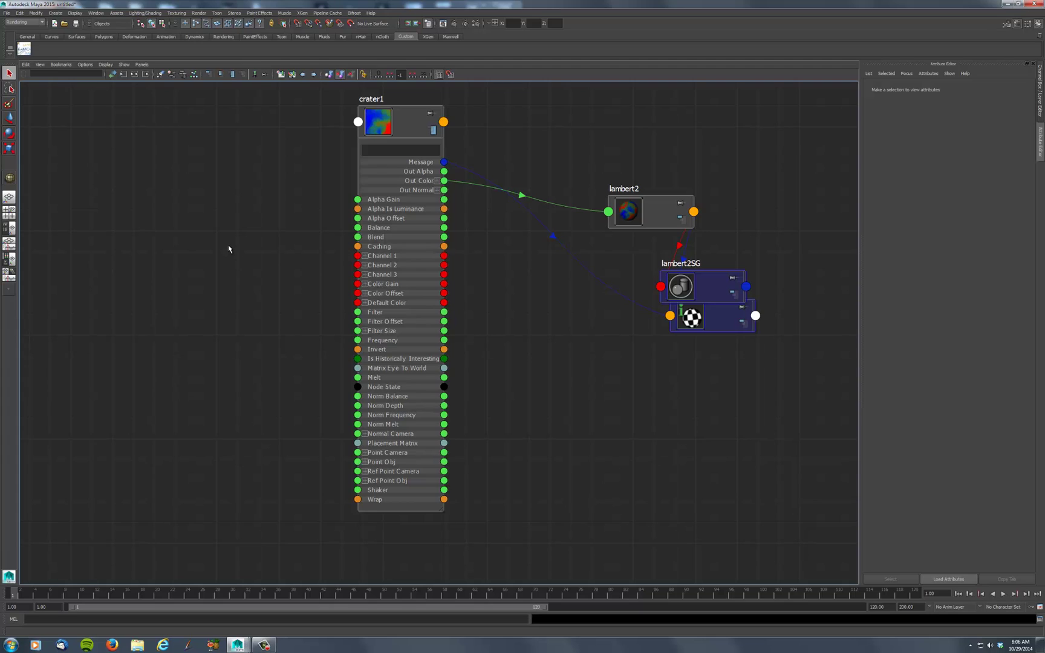
Create a ramp1 texture, delete its place2dTexture1, remove the white entry to make it black, and expand it.
key(Tab)
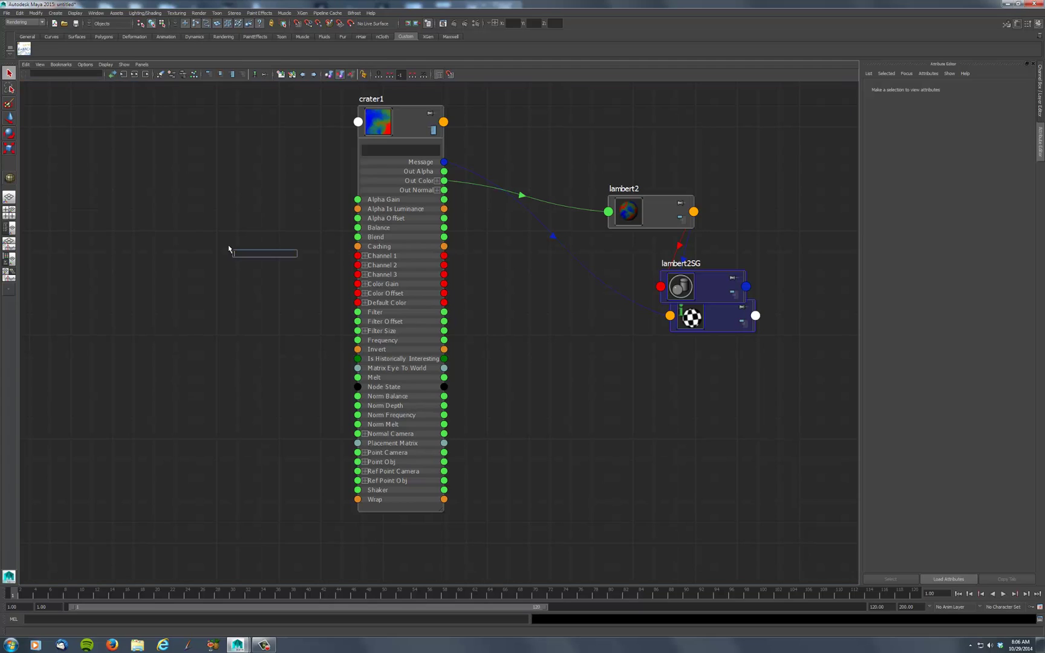
text(ramp [Texture)
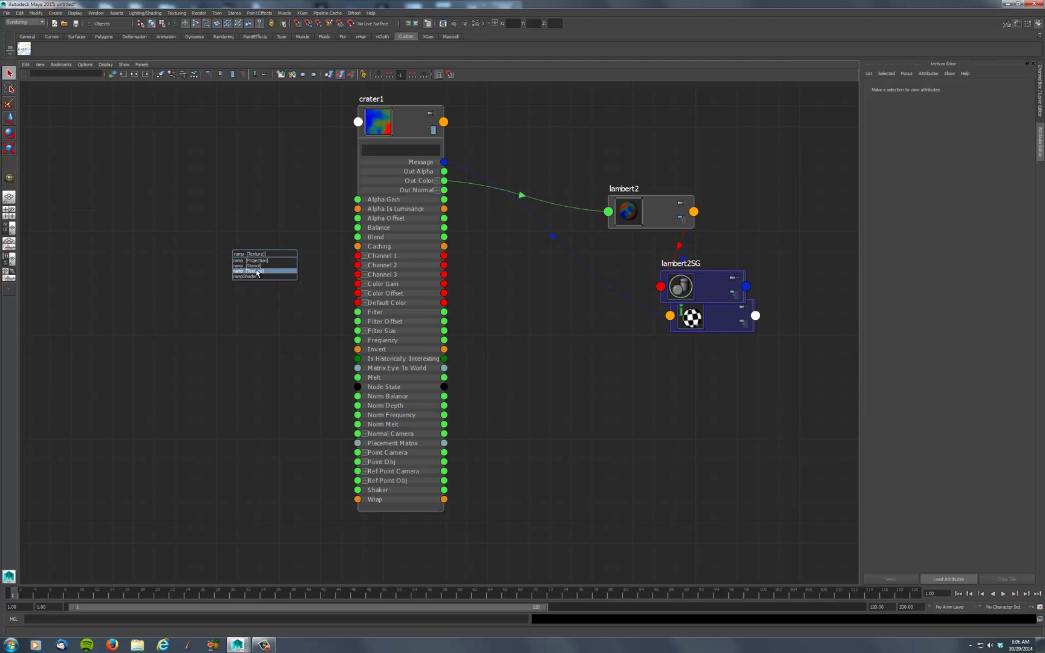
click(254, 271)
drag(294, 280, 150, 303)
key(Delete)
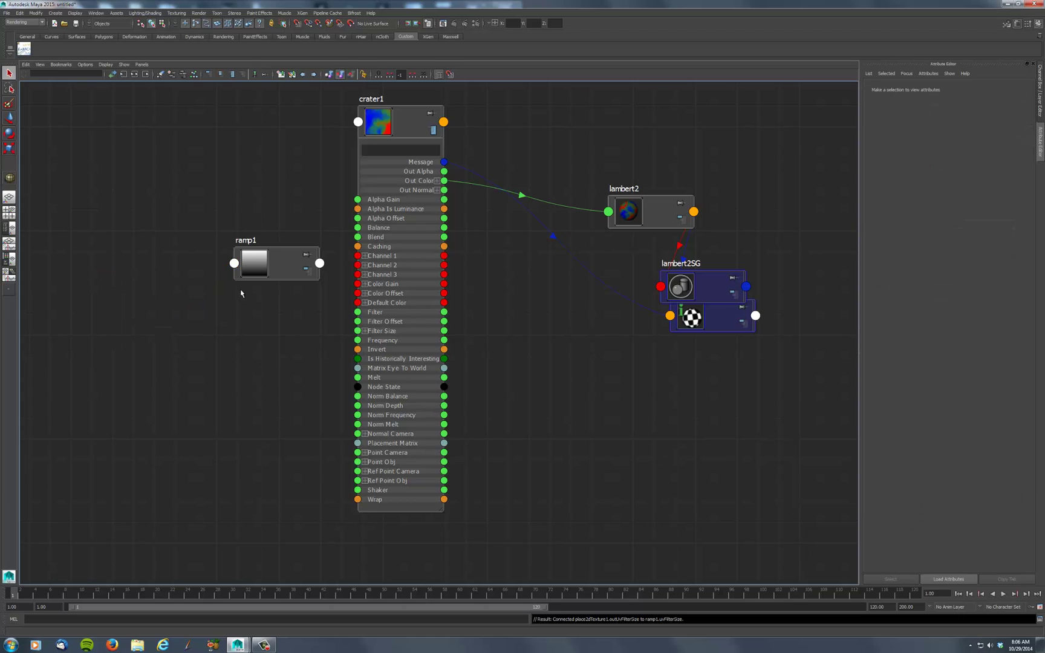
drag(293, 272, 160, 273)
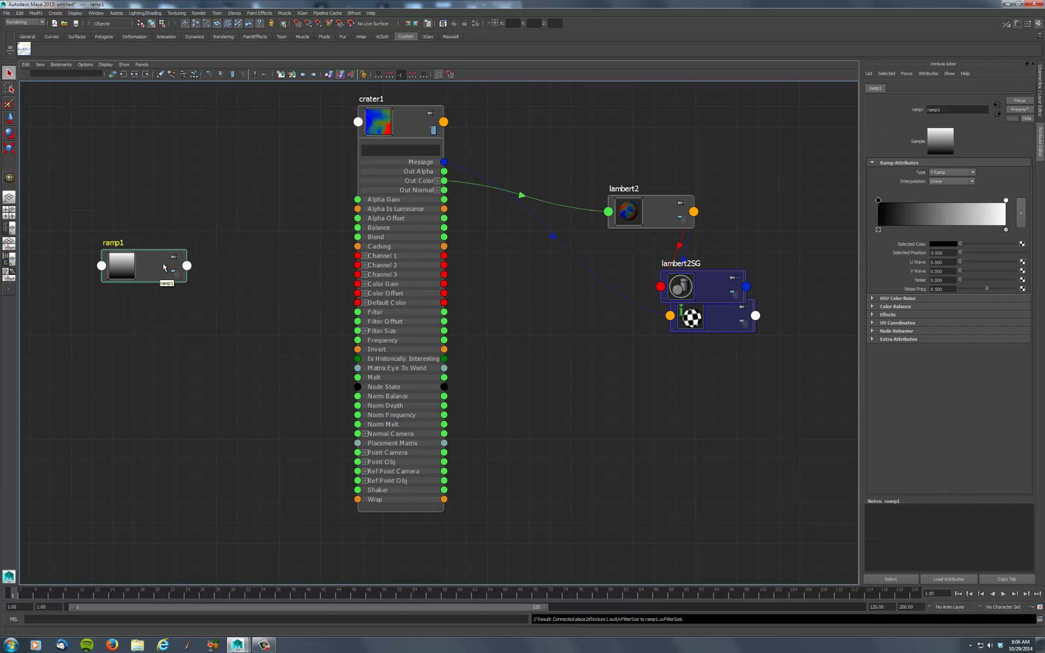
click(1006, 230)
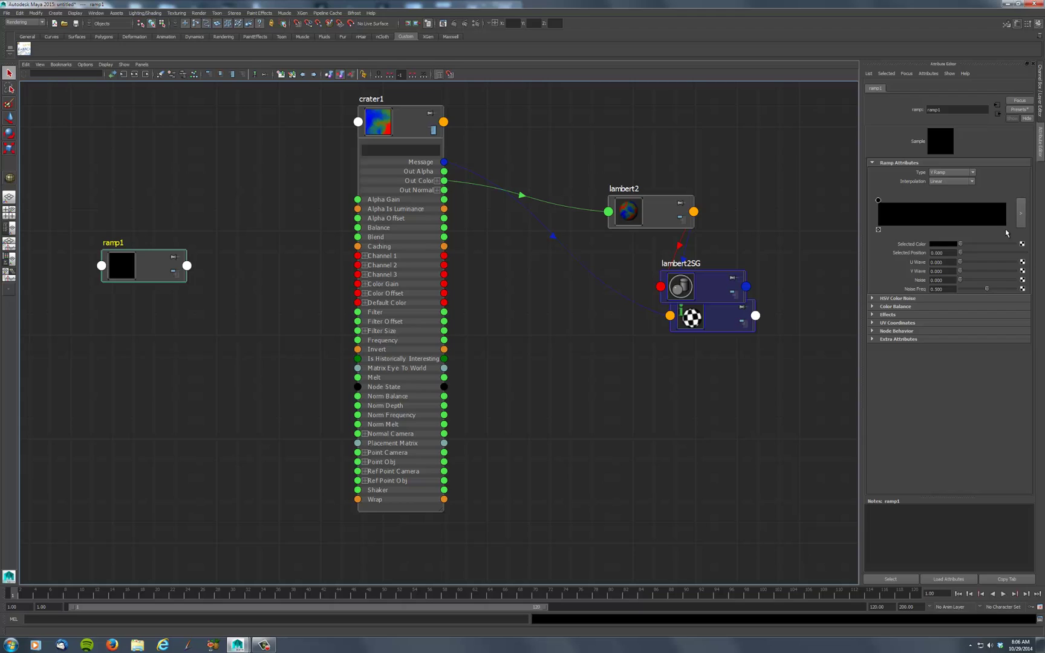
drag(158, 275, 145, 180)
click(164, 265)
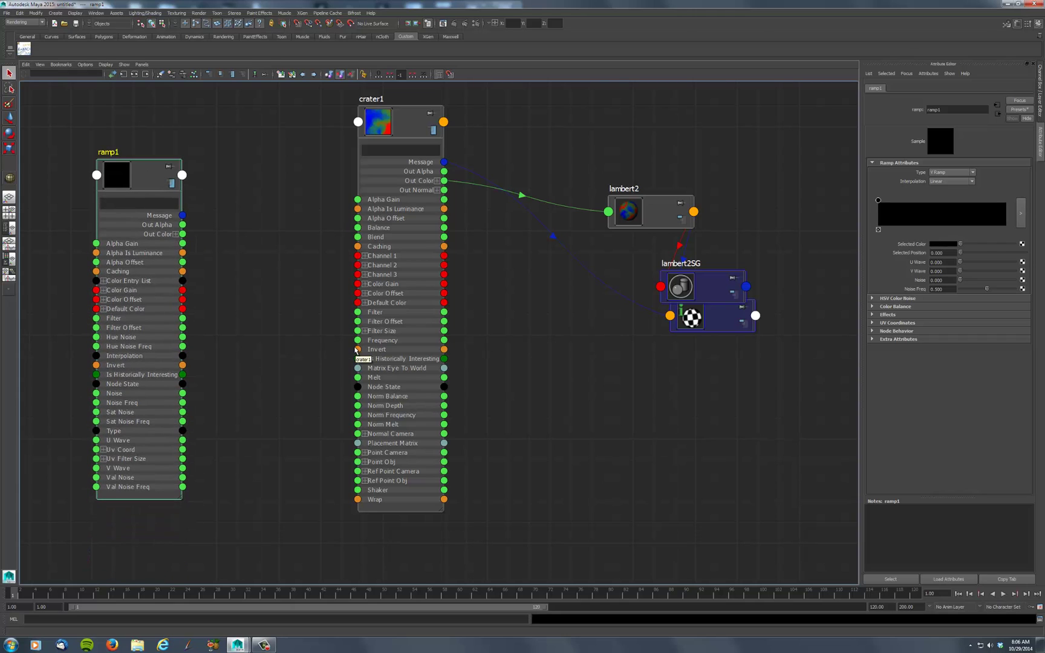
Place ramp1 beside crater1 and connect ramp1 Out Color to crater1's Point Camera.
key(space)
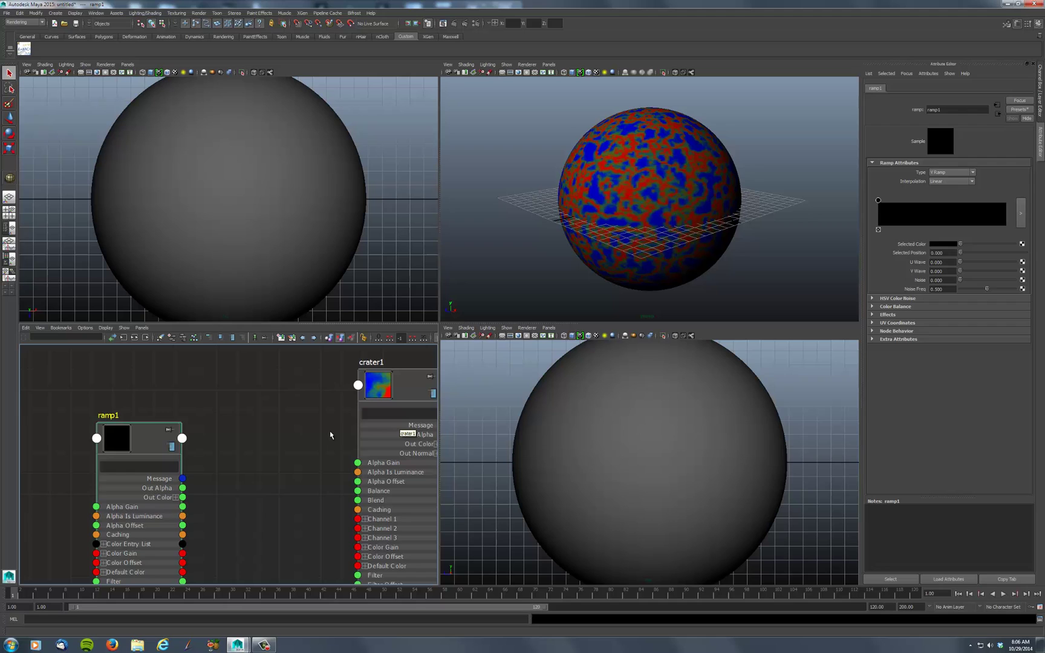
middle_drag(288, 511, 280, 407)
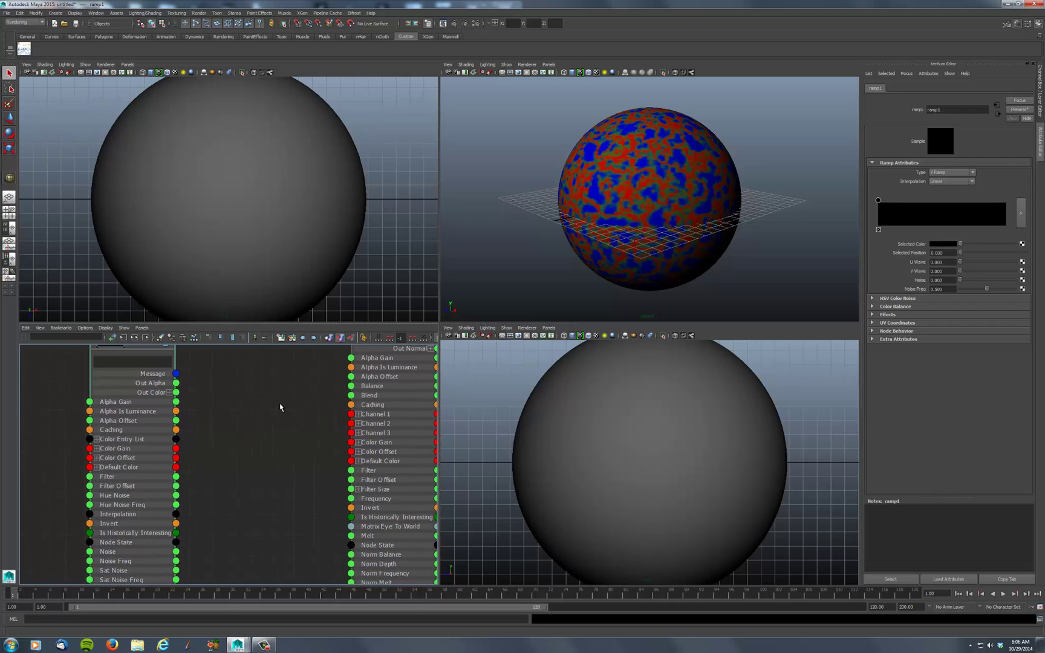
middle_drag(289, 455, 212, 387)
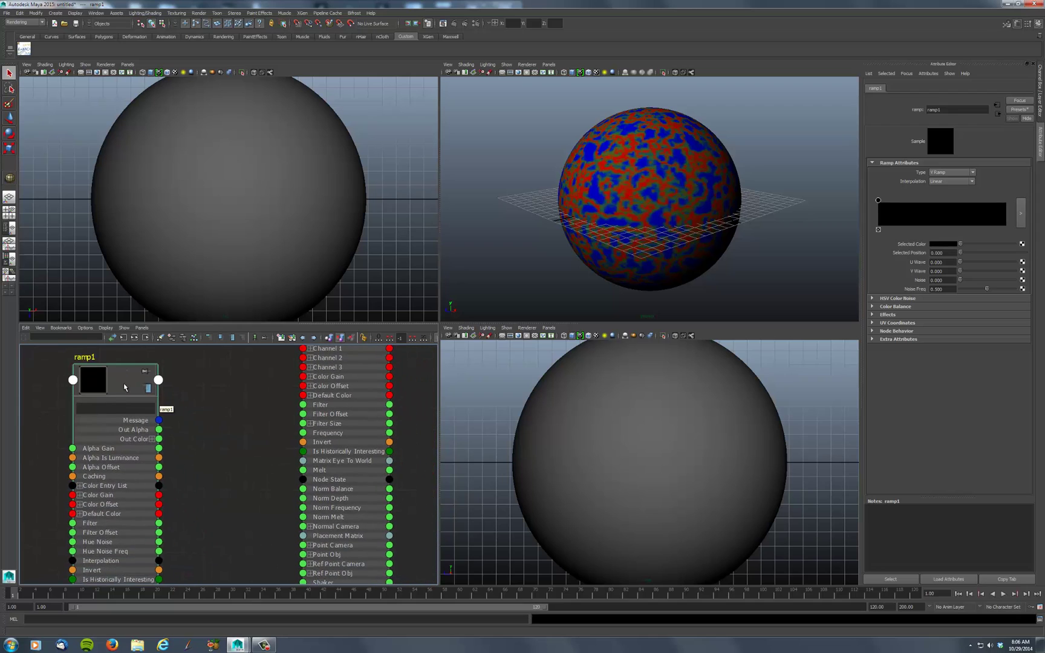
drag(124, 391, 179, 482)
middle_drag(197, 481, 169, 390)
drag(170, 390, 175, 419)
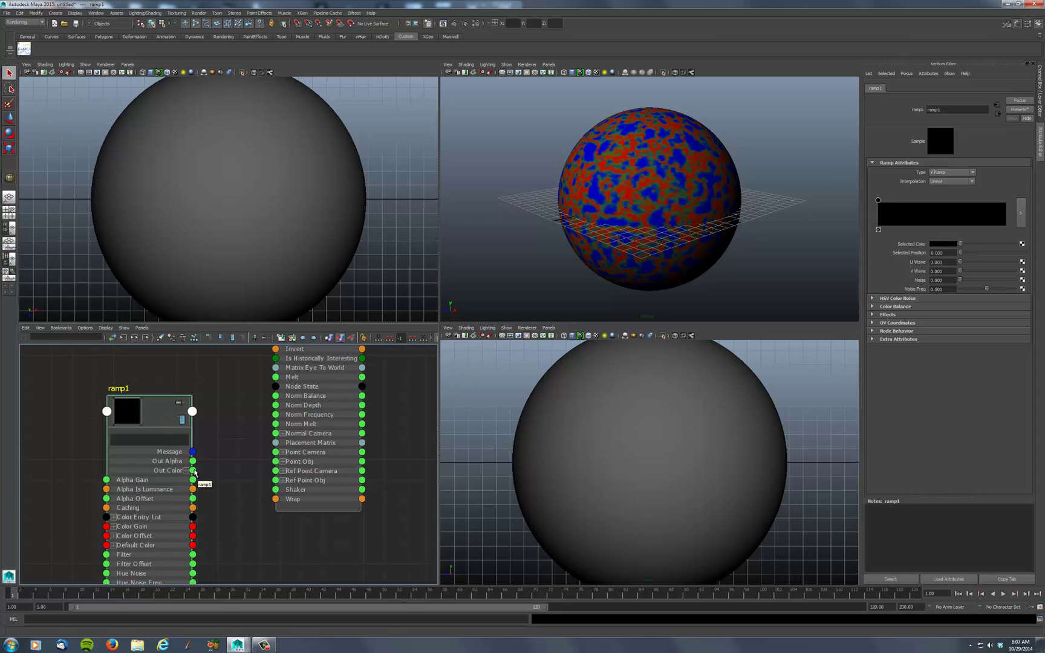
drag(193, 470, 278, 455)
Test-render the perspective view, then detach the connection from Point Camera.
click(505, 271)
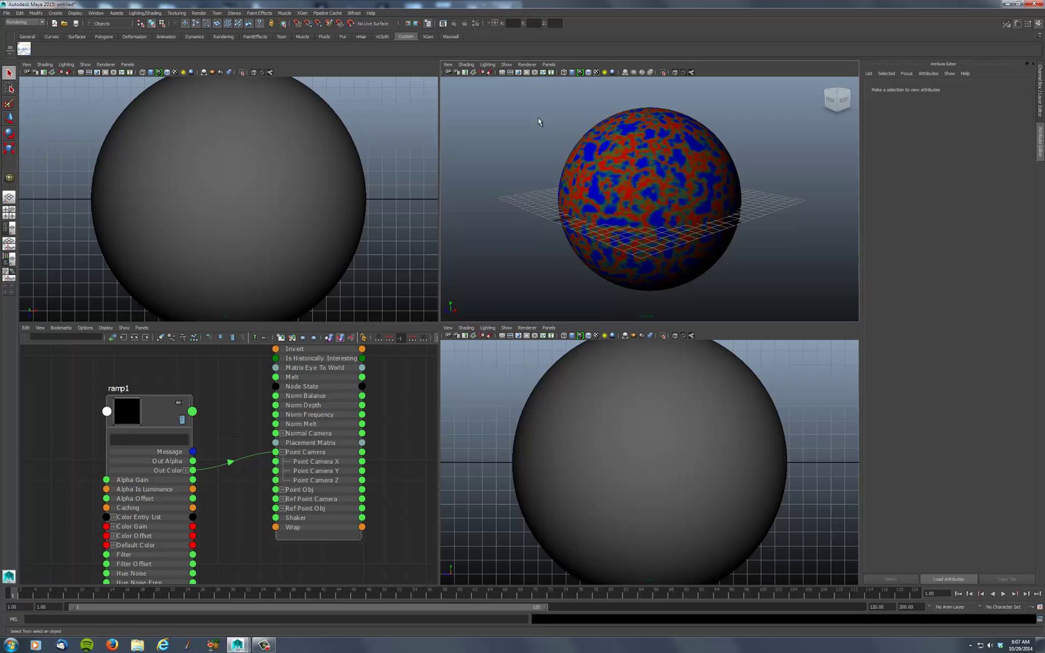
click(454, 23)
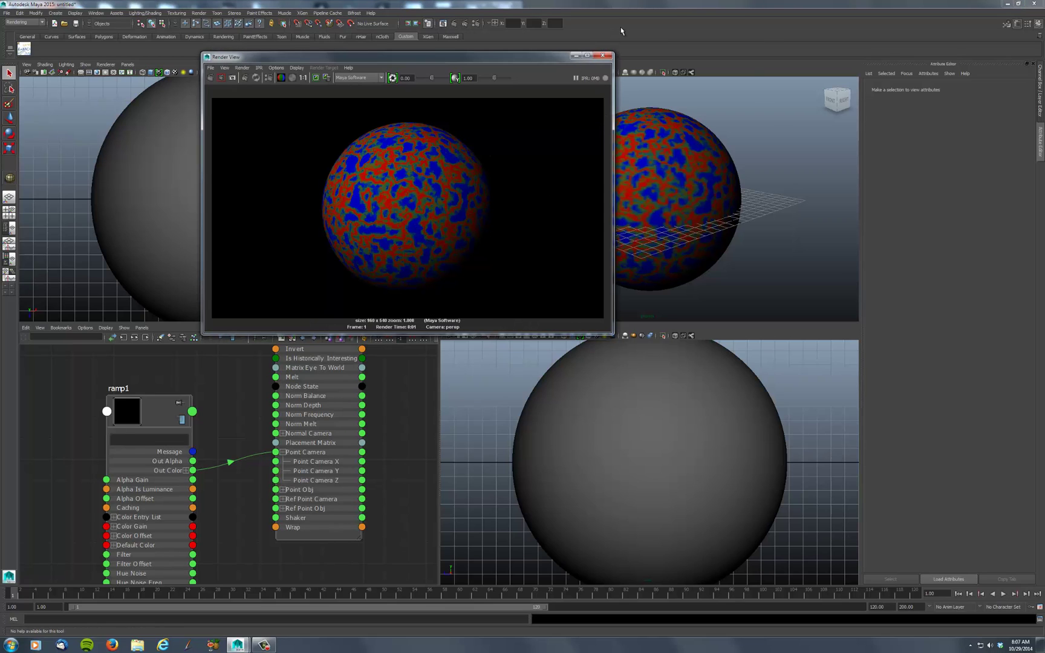
click(603, 56)
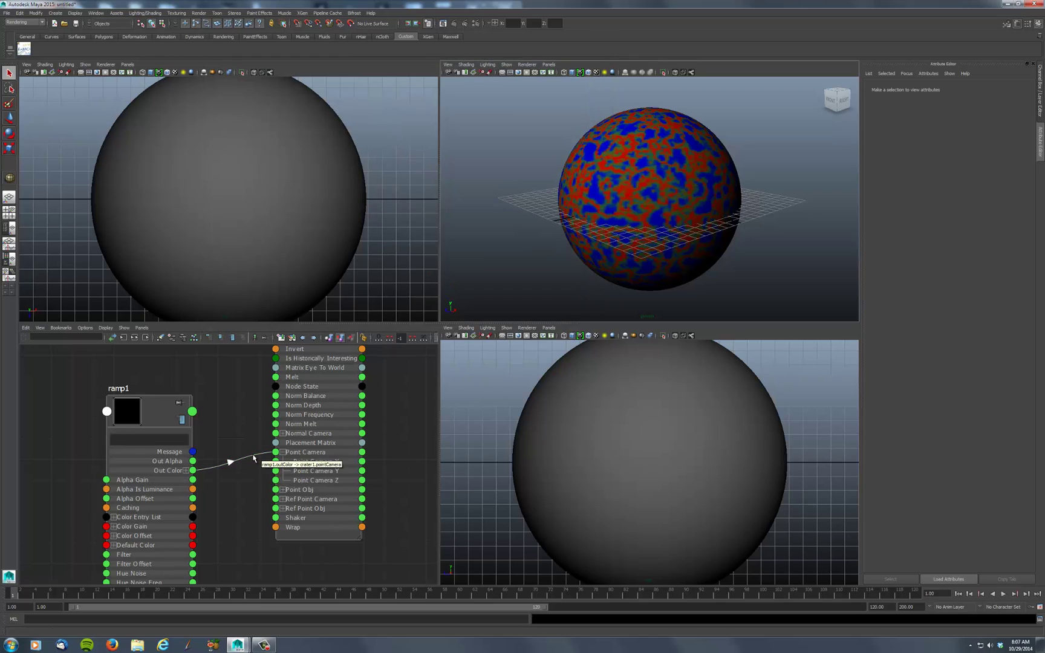
click(254, 458)
drag(261, 460, 275, 489)
click(501, 291)
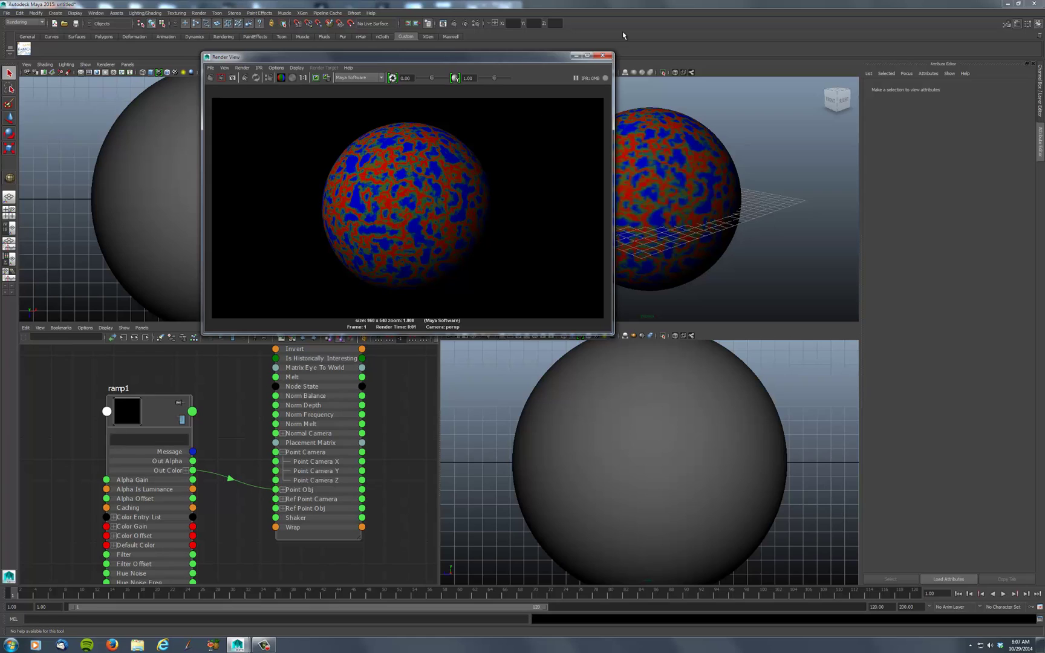
click(603, 55)
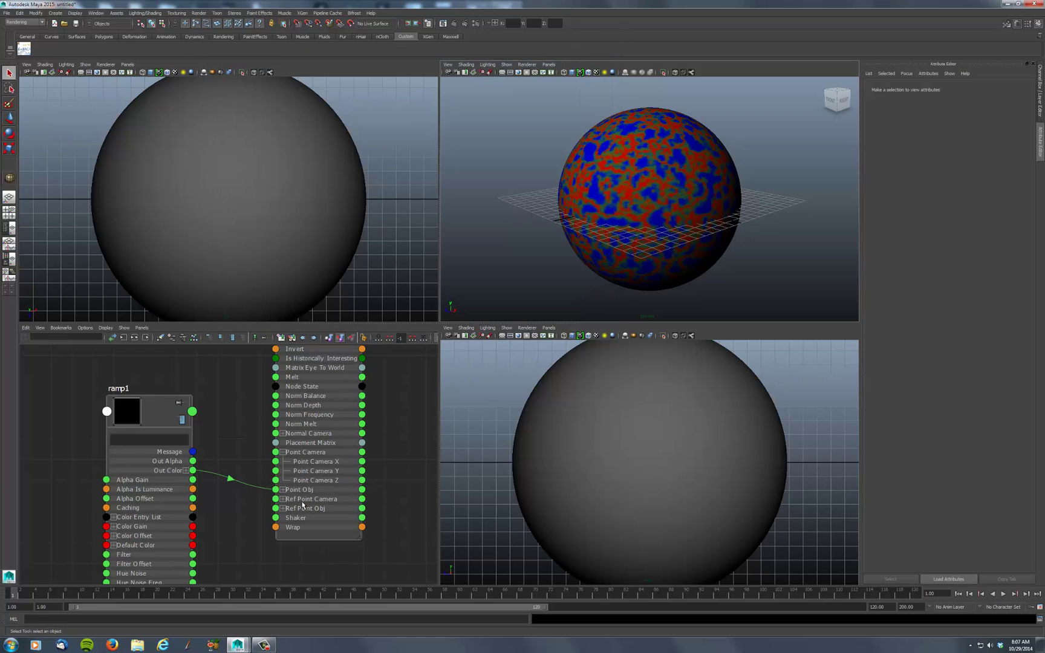
Reconnect Out Color to Ref Point Obj, test-render, then move the connection to Ref Point Camera.
click(261, 493)
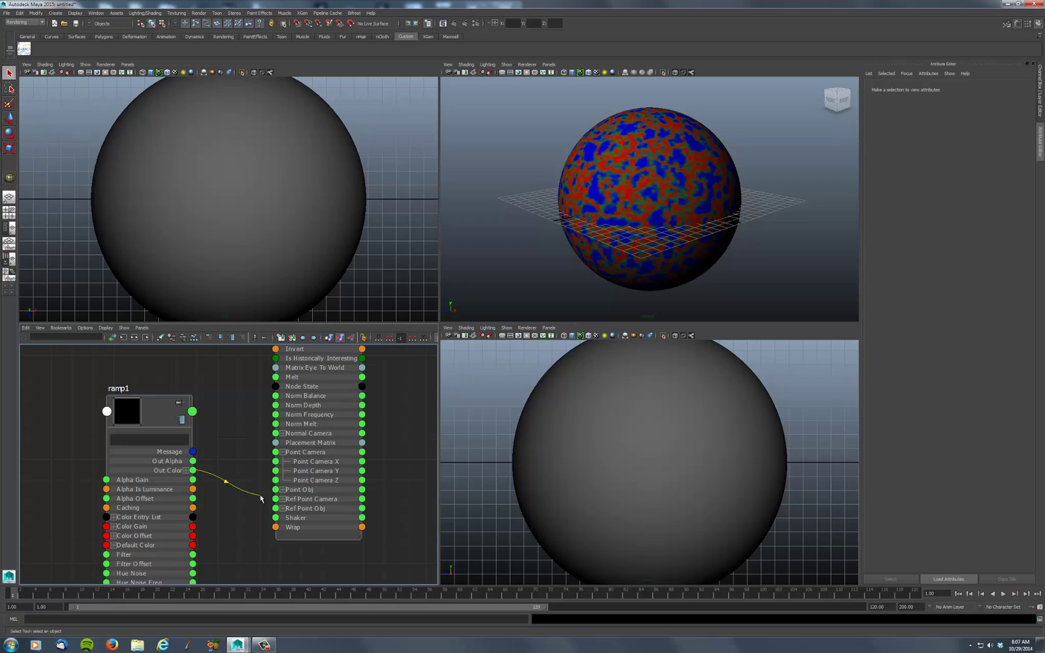
drag(261, 498, 275, 508)
click(508, 256)
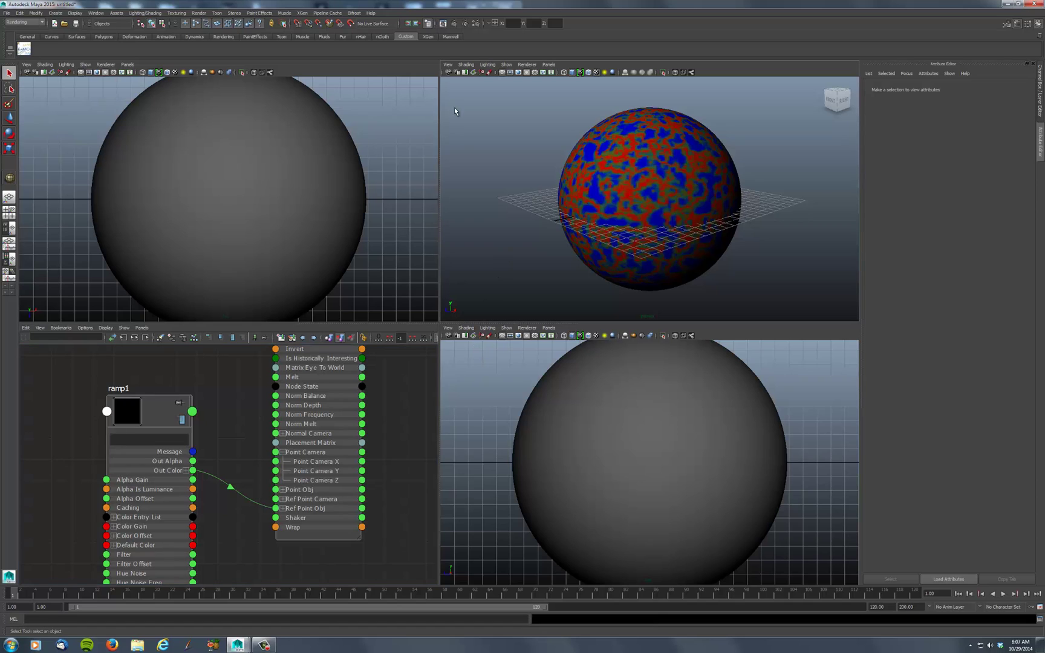
click(473, 73)
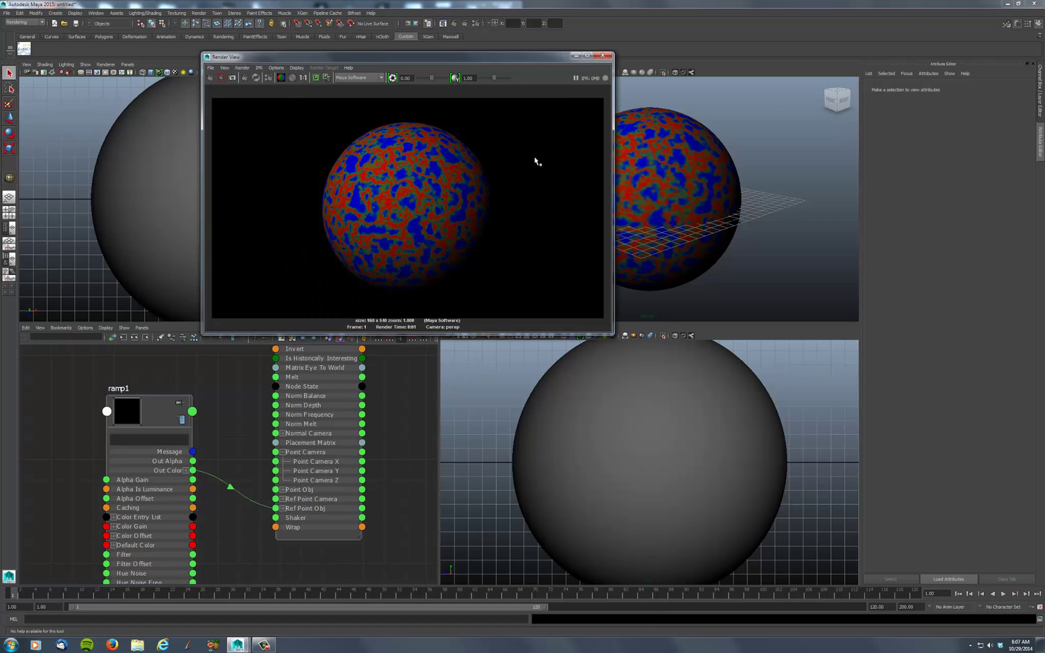
click(607, 56)
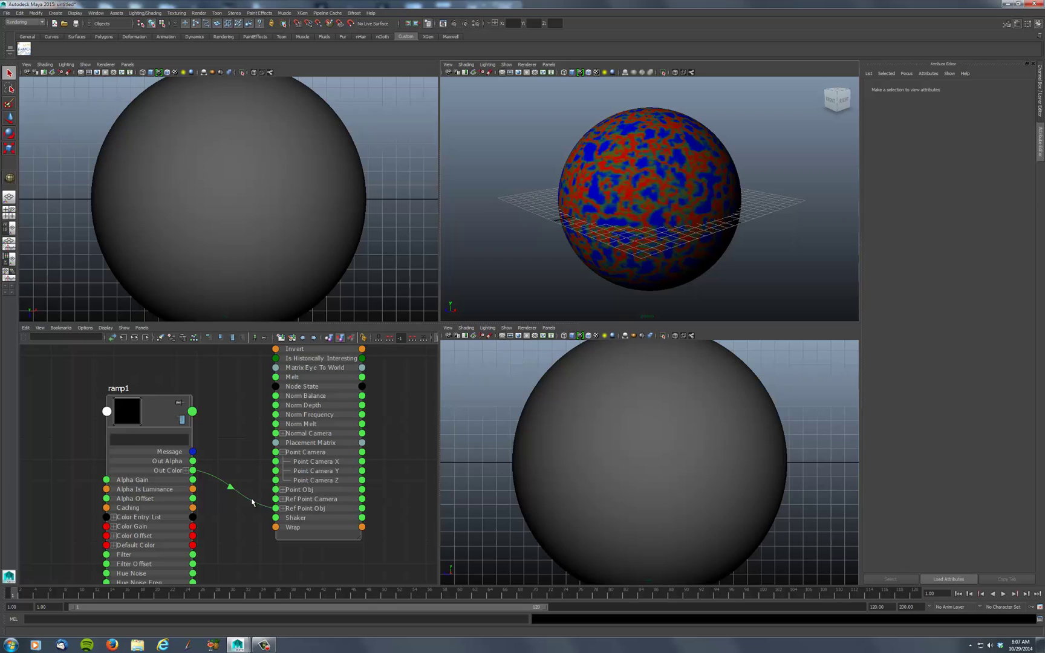
drag(252, 503, 274, 500)
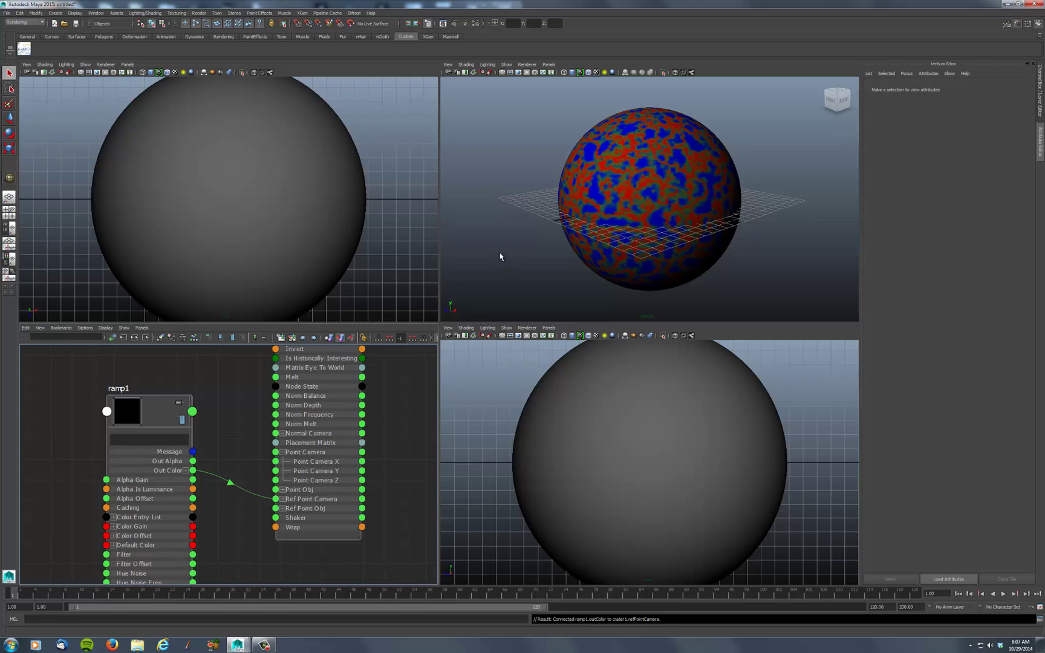
click(519, 248)
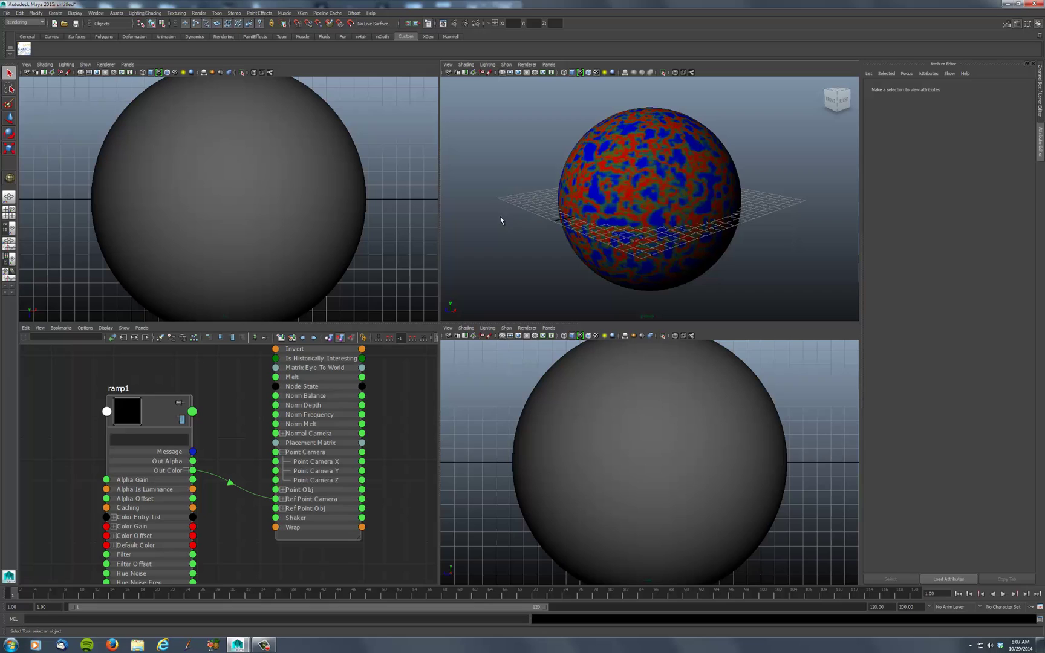
Test-render the sphere, then select ramp1 with textured display and nudge its selected colour slider.
click(455, 24)
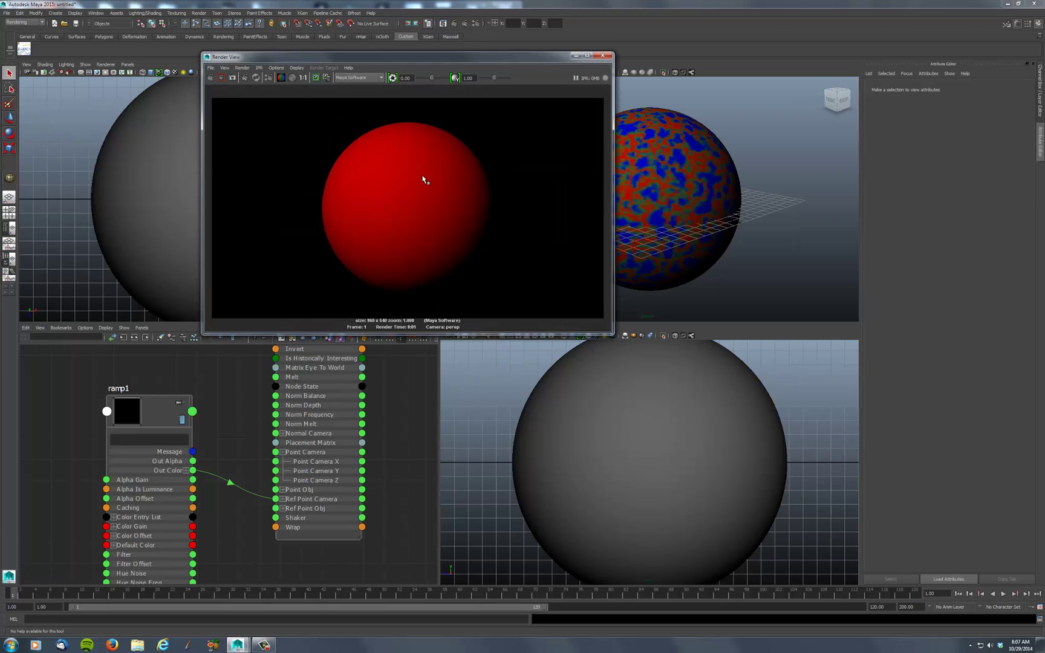
click(603, 55)
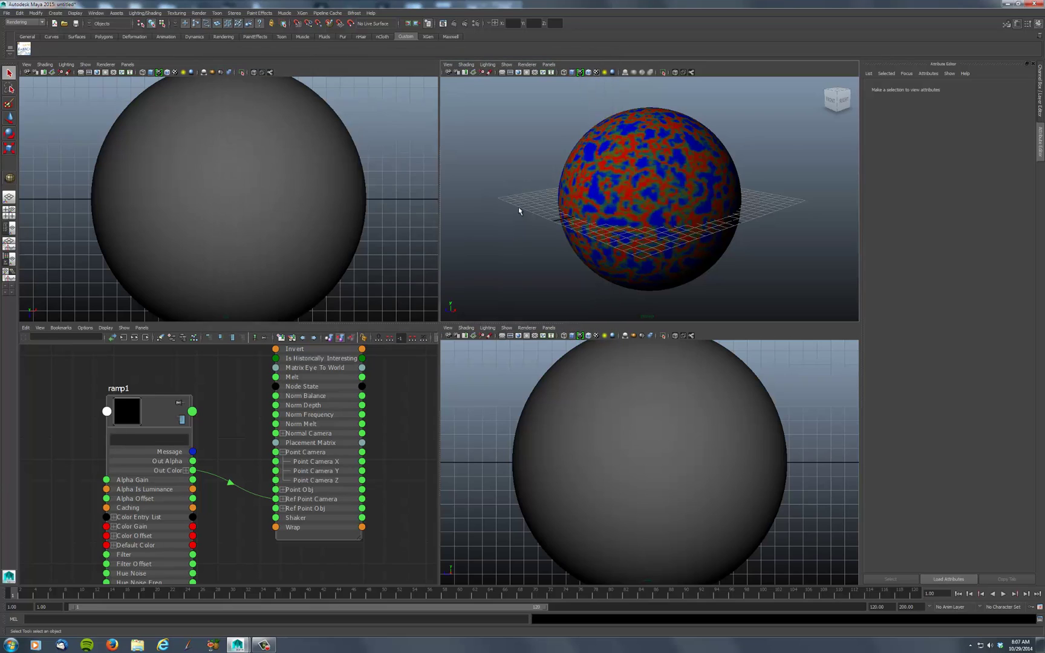
key(4)
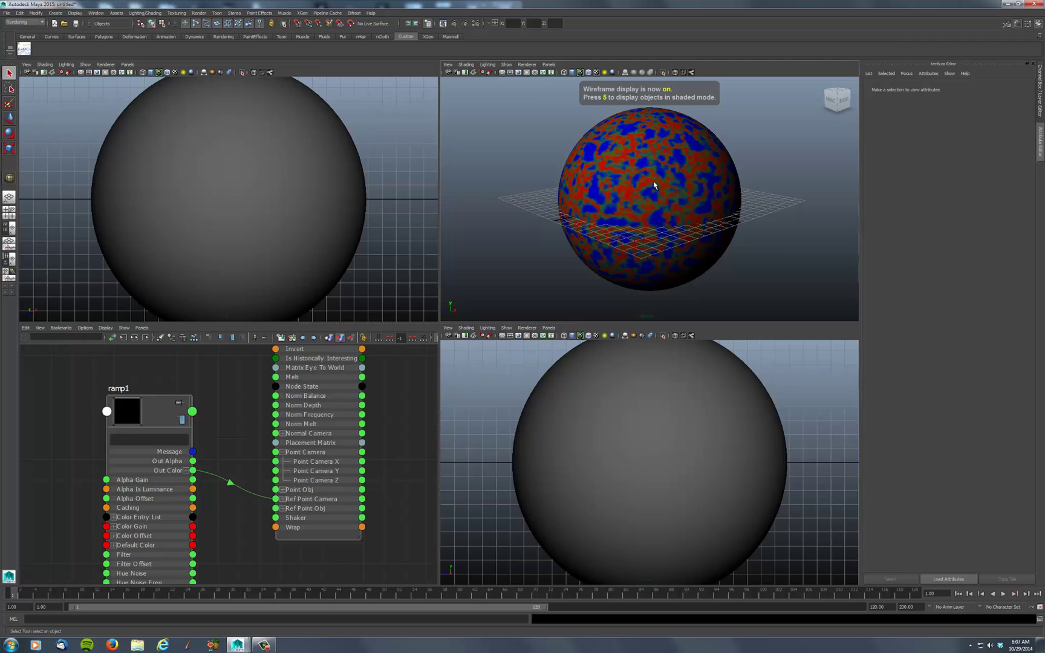
click(655, 186)
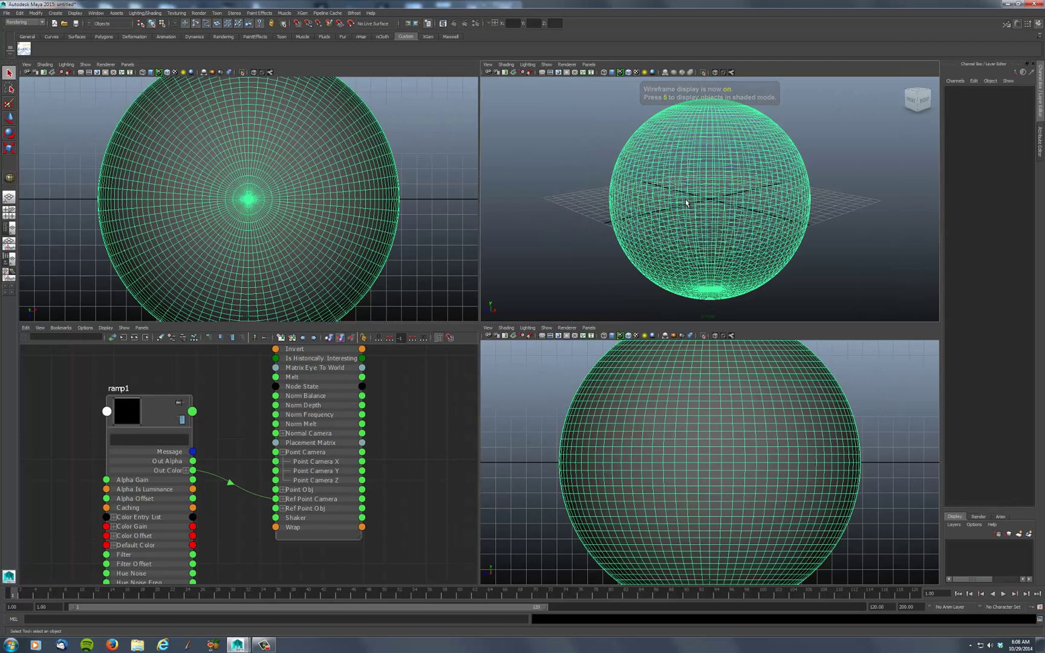
key(ctrl+a)
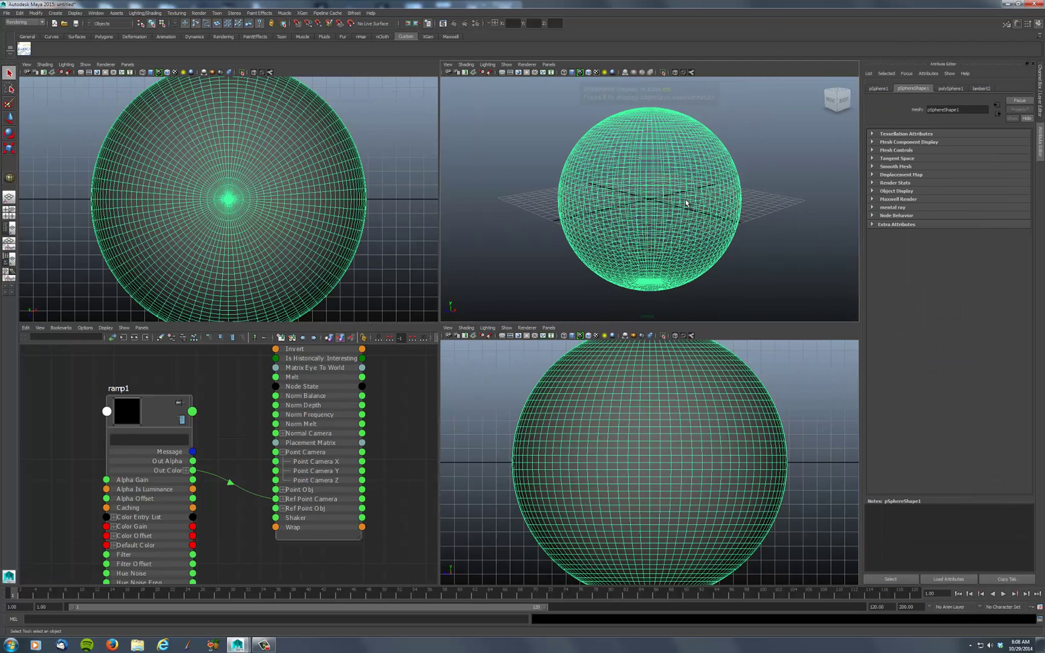
click(155, 412)
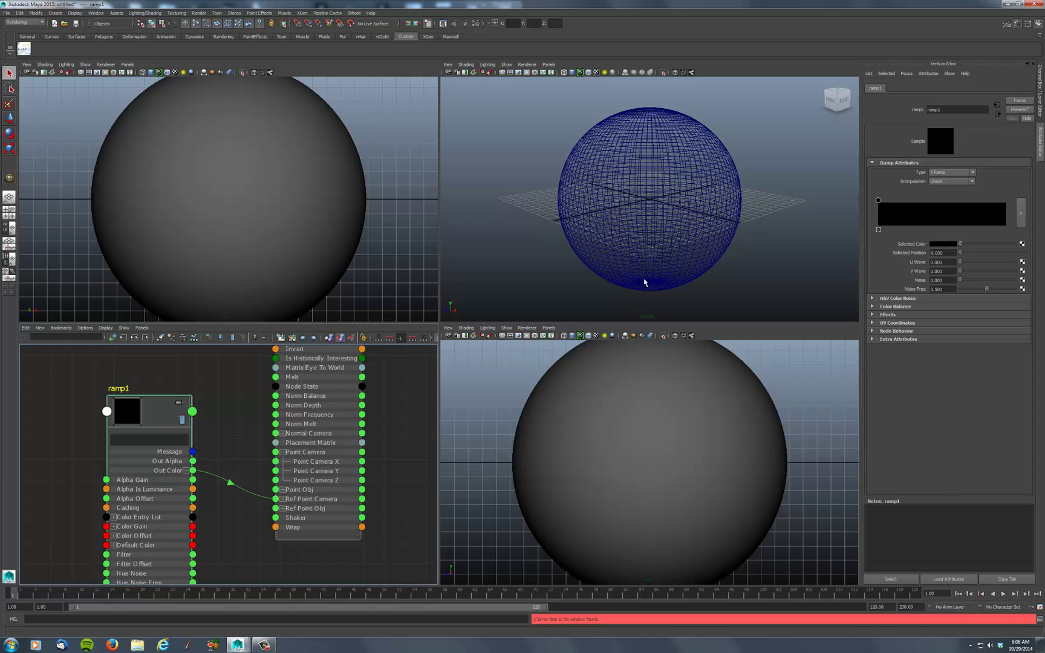
key(6)
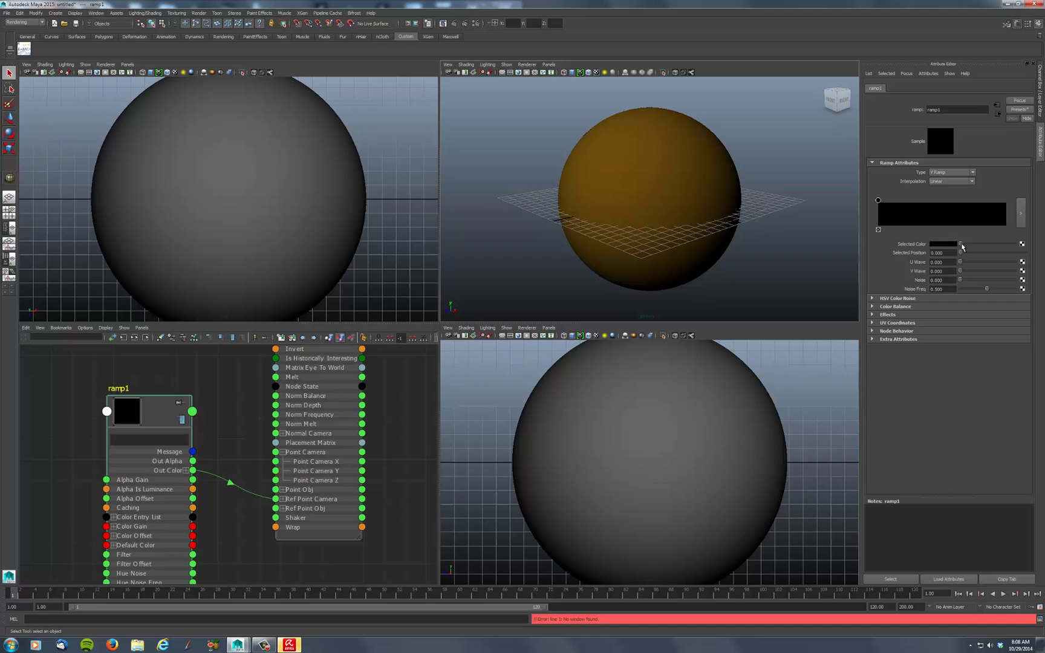
mouse_move(962, 246)
mouse_down()
mouse_move(1021, 248)
mouse_move(956, 247)
mouse_up()
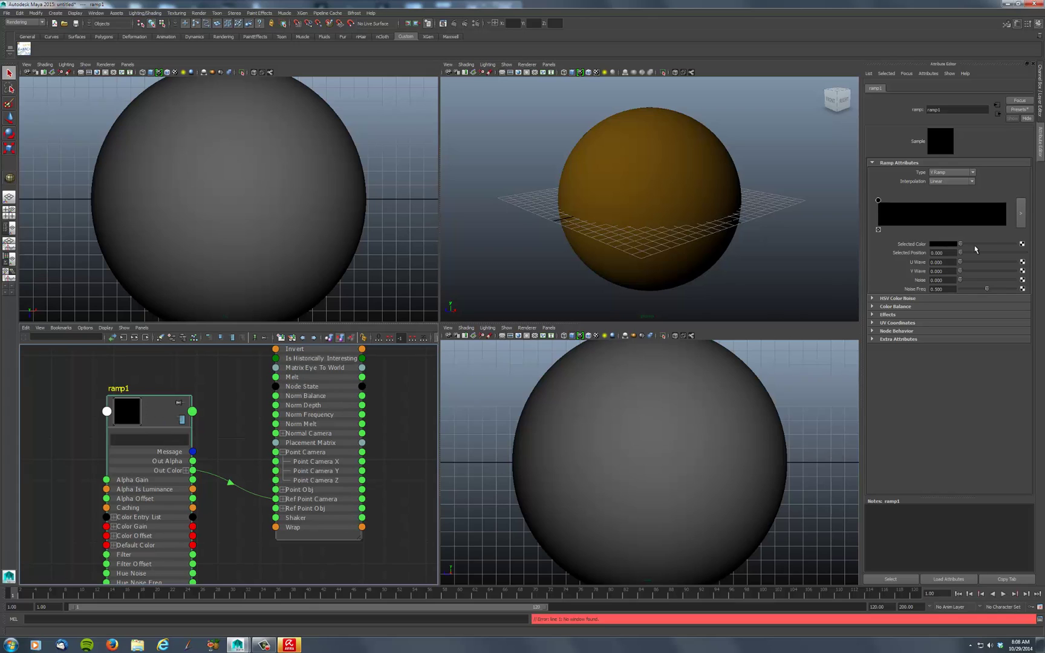
Add a white colour entry at ramp1's right end and render the red, green and blue banded sphere.
click(998, 224)
click(998, 230)
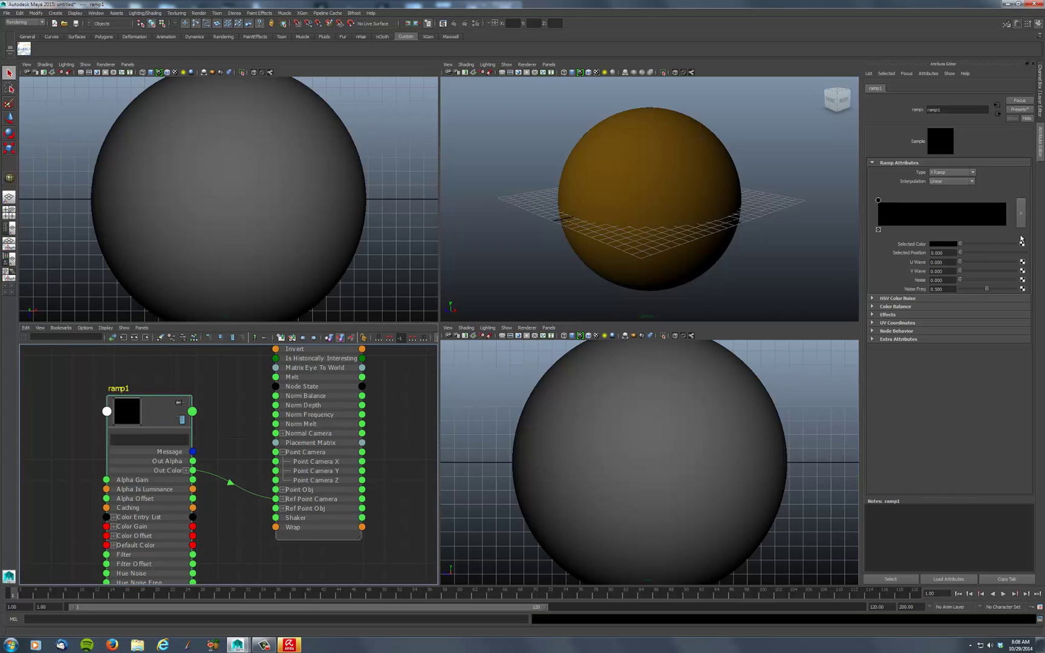
click(1004, 205)
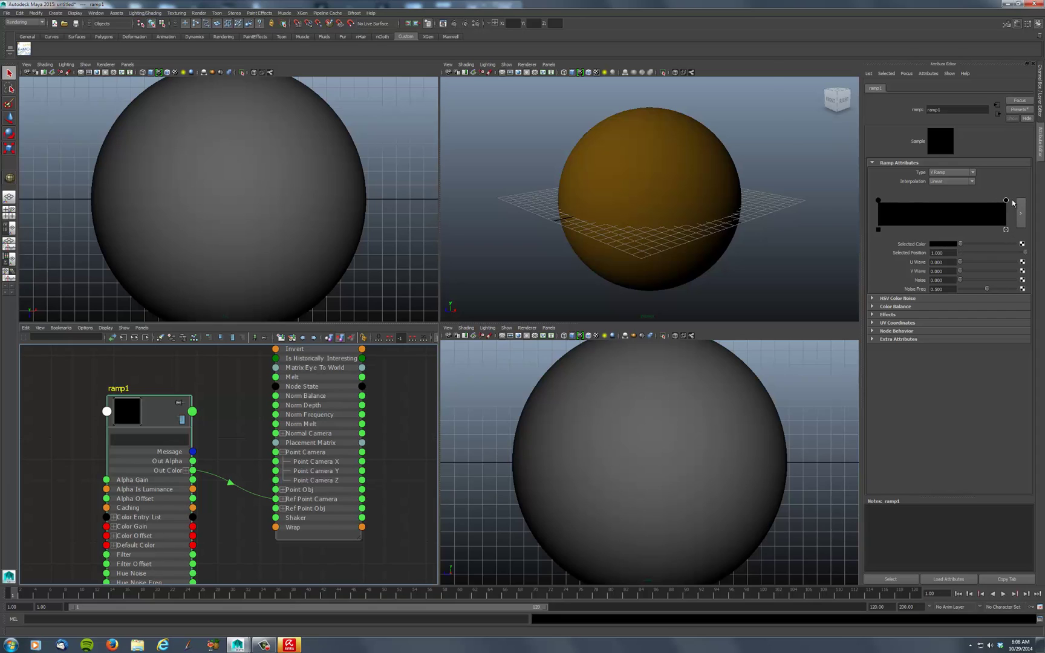
click(947, 244)
click(916, 228)
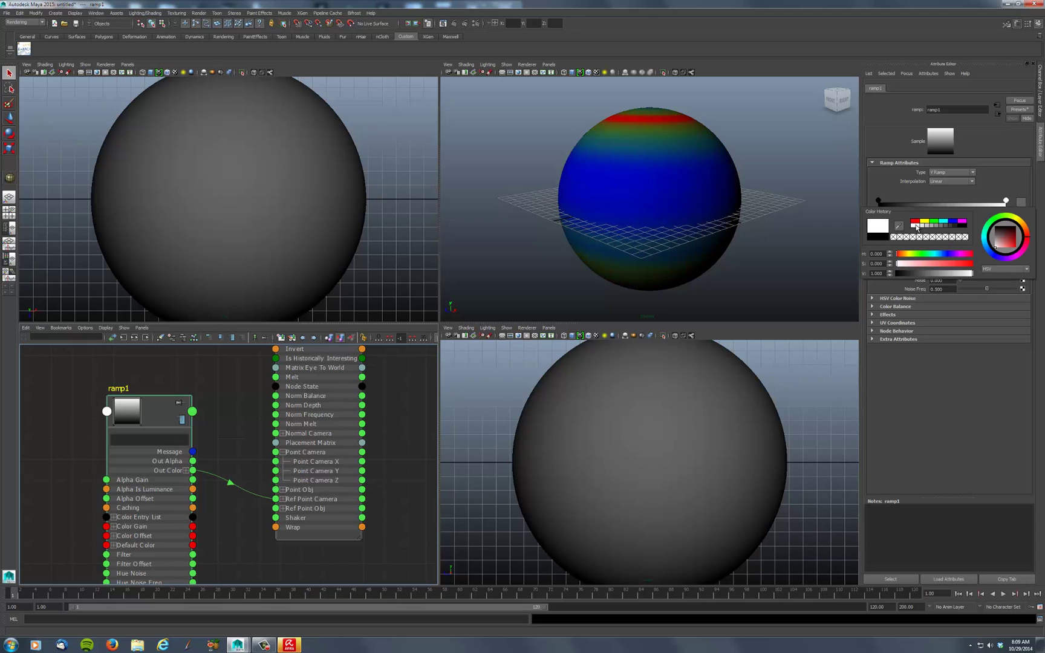
click(819, 171)
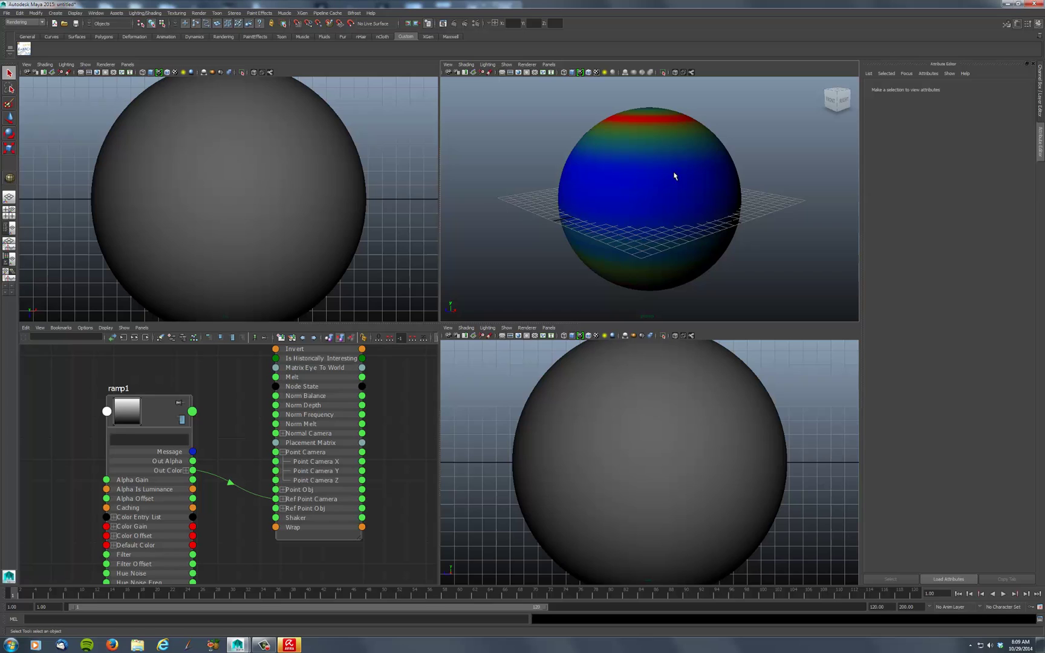
click(628, 187)
click(501, 110)
click(453, 23)
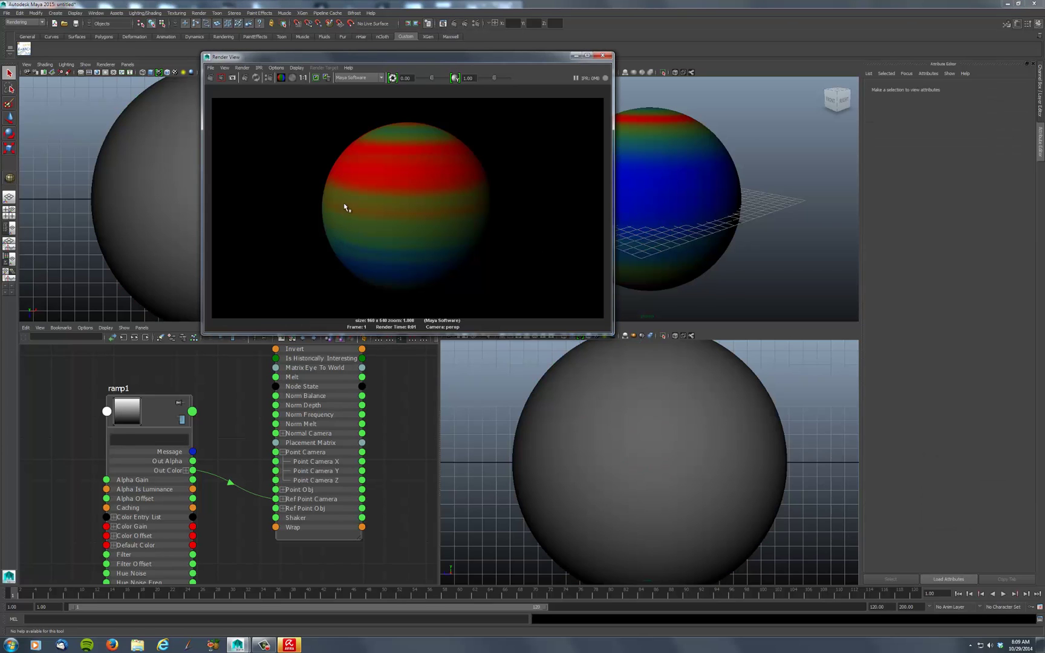
Render the striped sphere from two tumbled, higher viewpoints, closing Render View each time.
drag(522, 58, 361, 84)
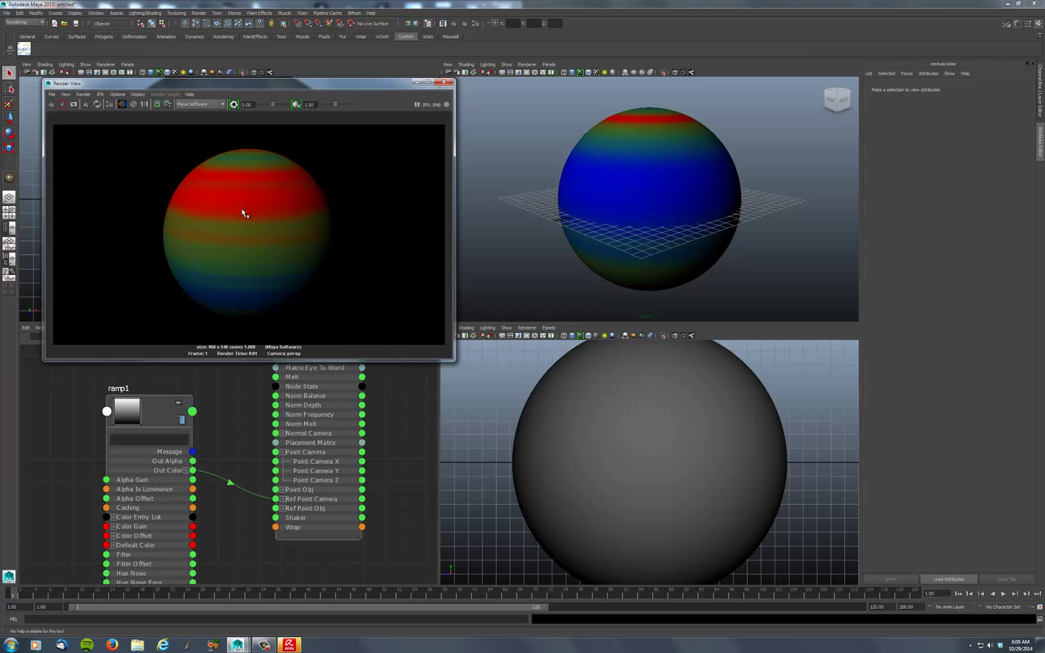
click(445, 83)
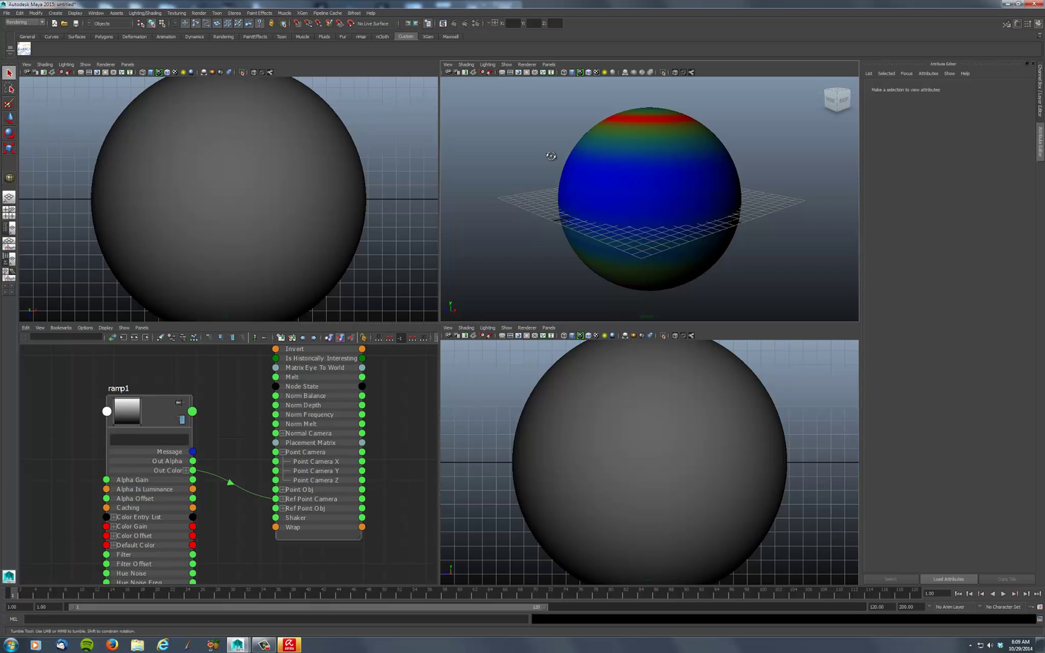
alt+drag(551, 156, 552, 159)
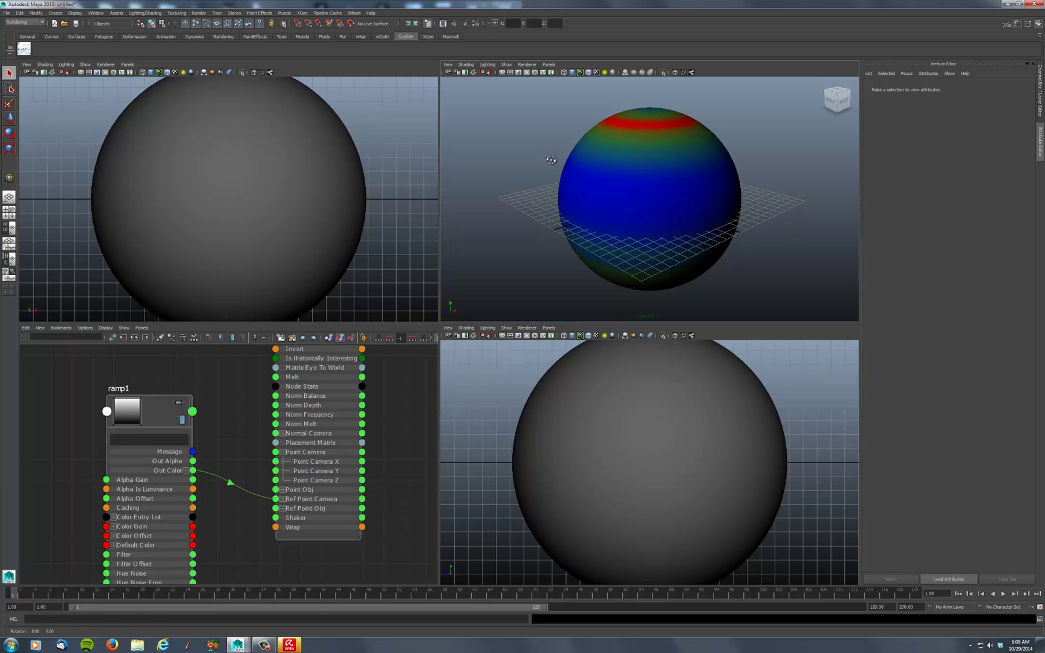
click(454, 23)
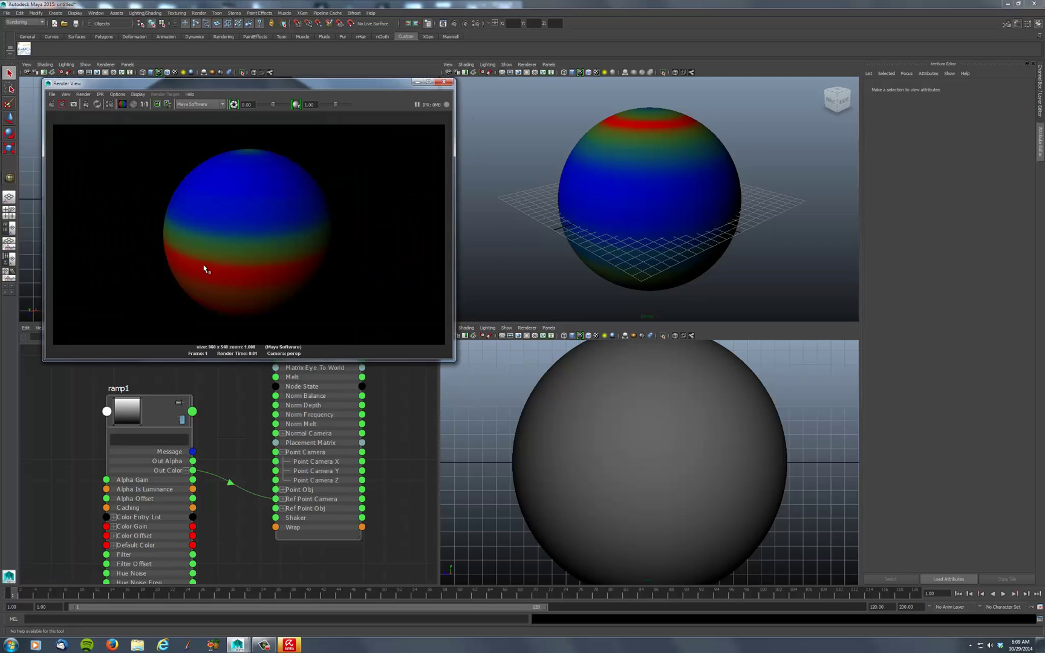
click(445, 83)
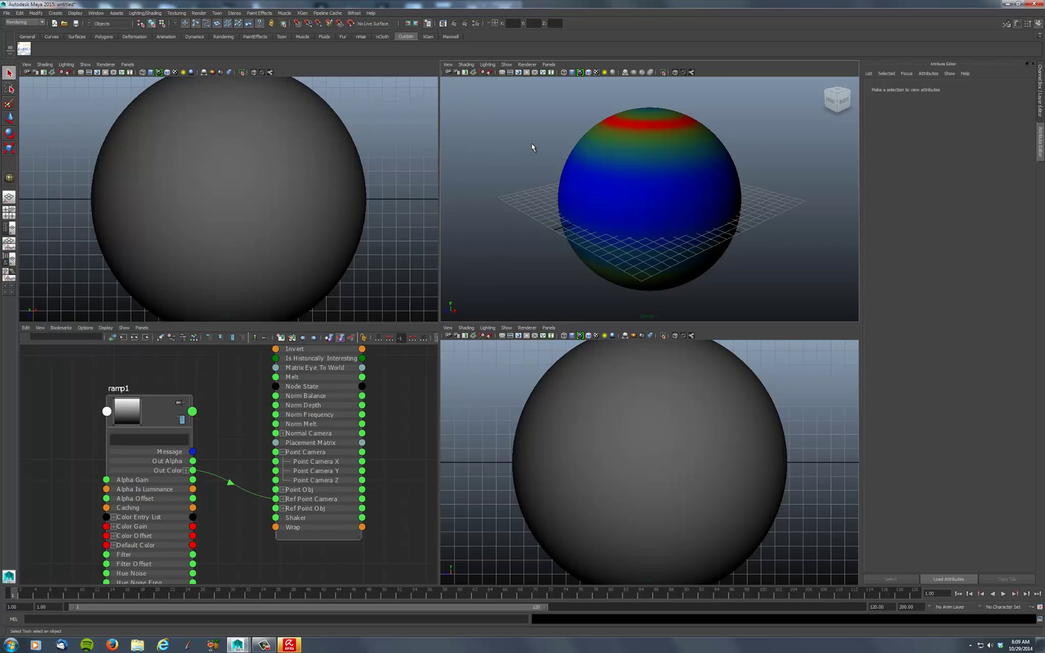
alt+drag(534, 140, 532, 147)
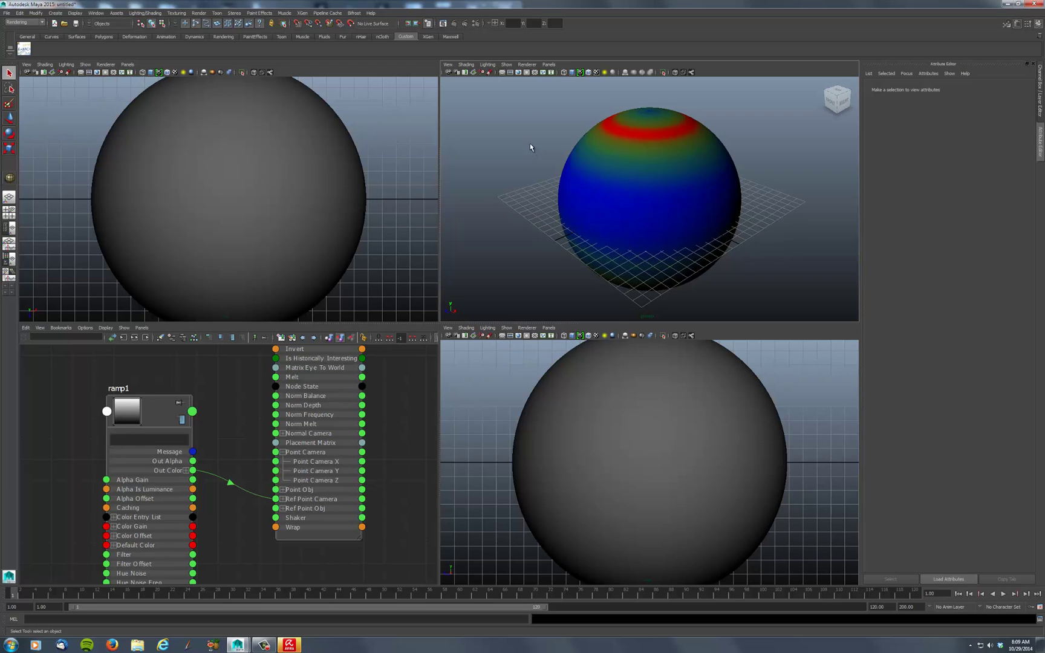
click(454, 23)
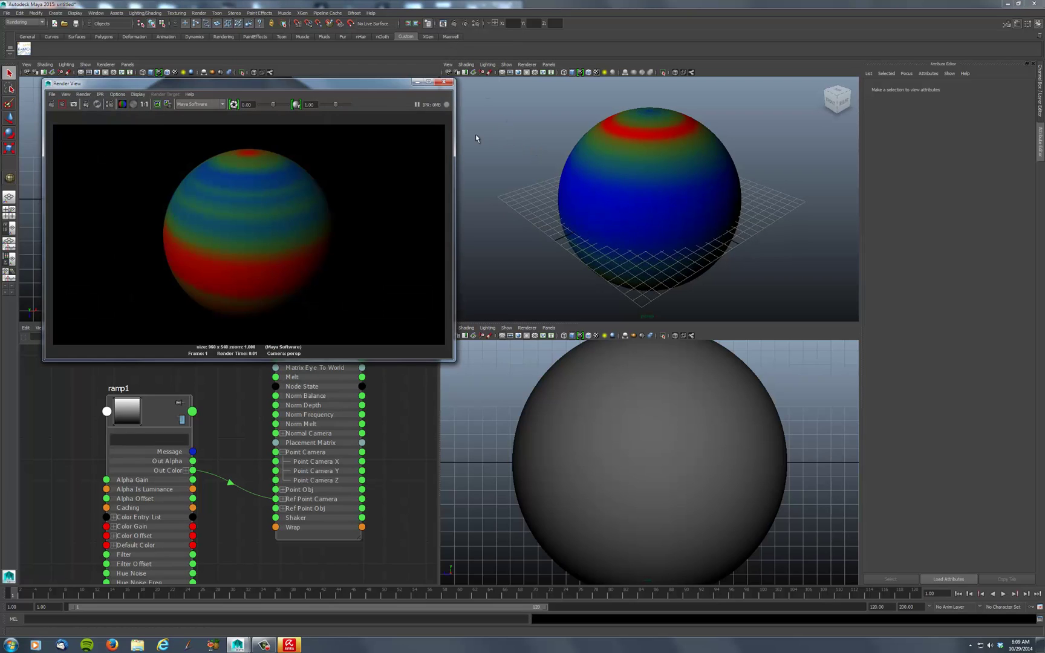
click(444, 82)
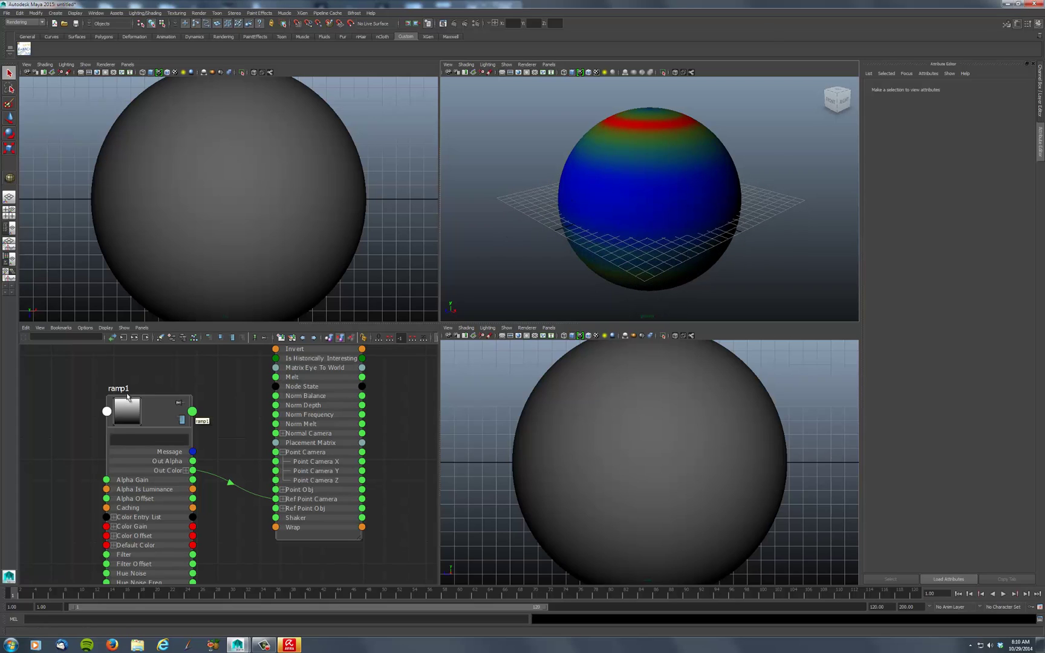
Pan the Node Editor to centre the nodes and move ramp1 down and left.
scroll(138, 394, down, 5)
scroll(138, 394, up, 5)
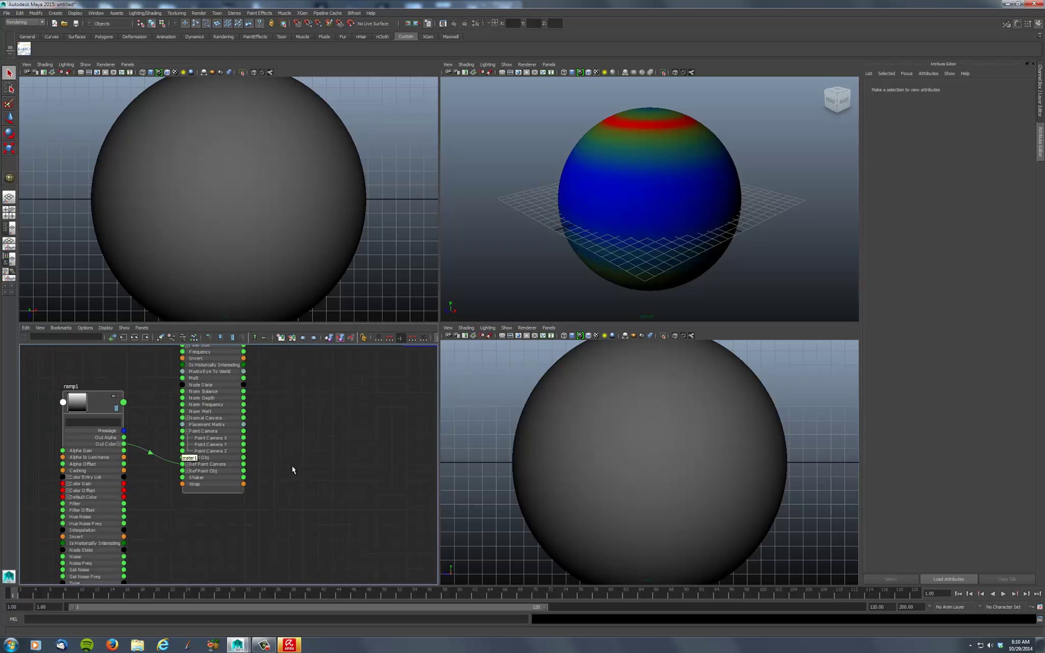
alt+middle_drag(291, 466, 367, 500)
drag(181, 441, 146, 450)
Delete the ramp1-to-crater1 connection and then the ramp1 node itself.
click(207, 514)
click(208, 488)
key(Delete)
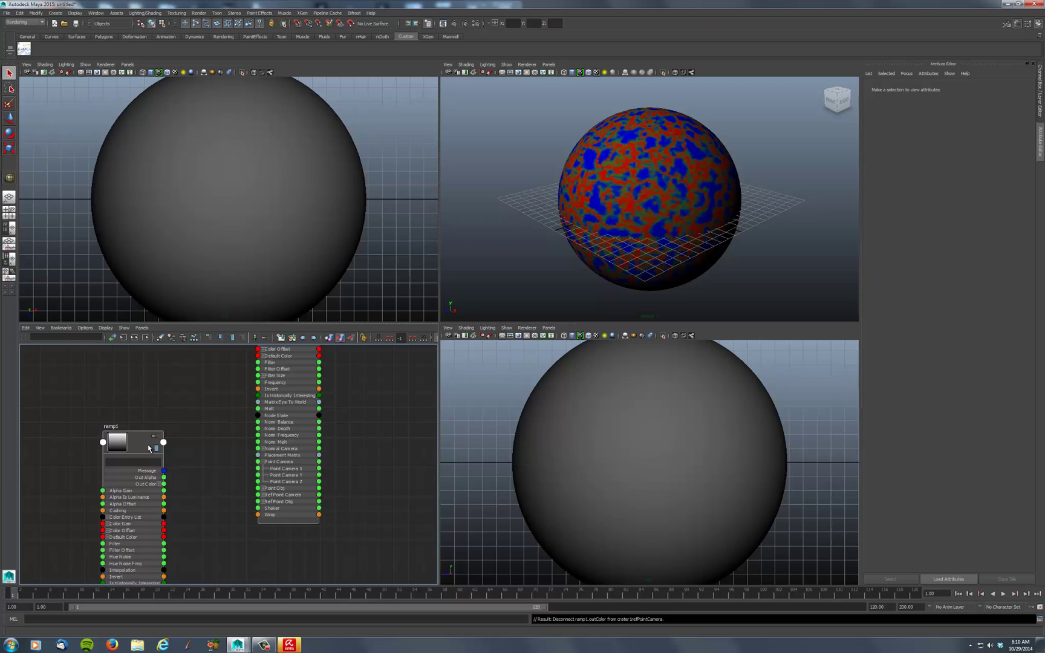
click(144, 434)
key(Delete)
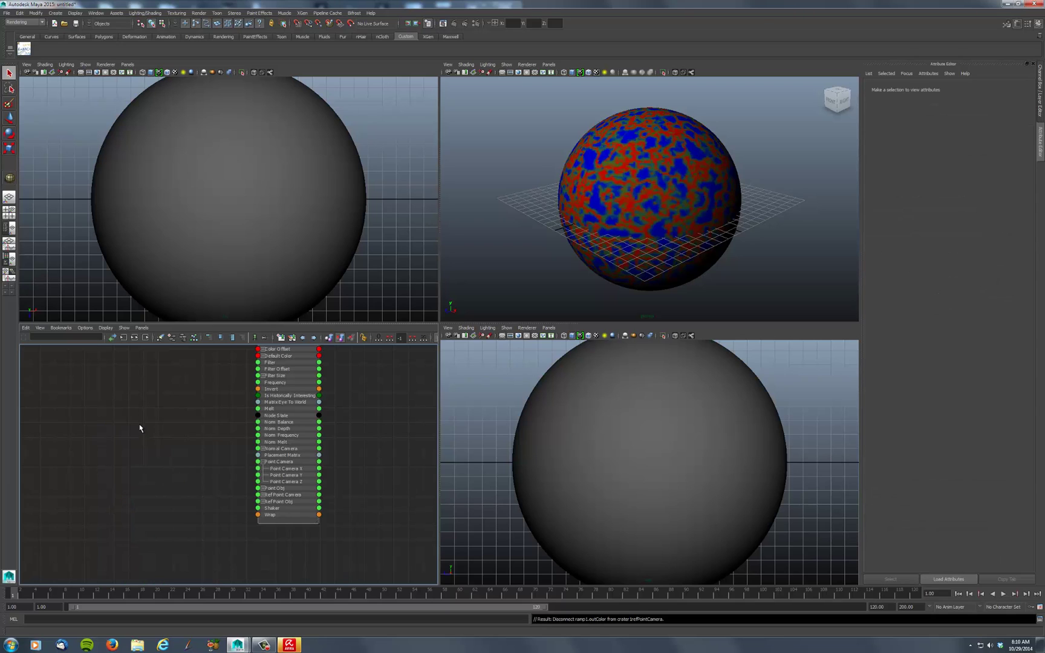
Create a samplerInfo node, move it top-left and expand it to show all attributes.
key(Tab)
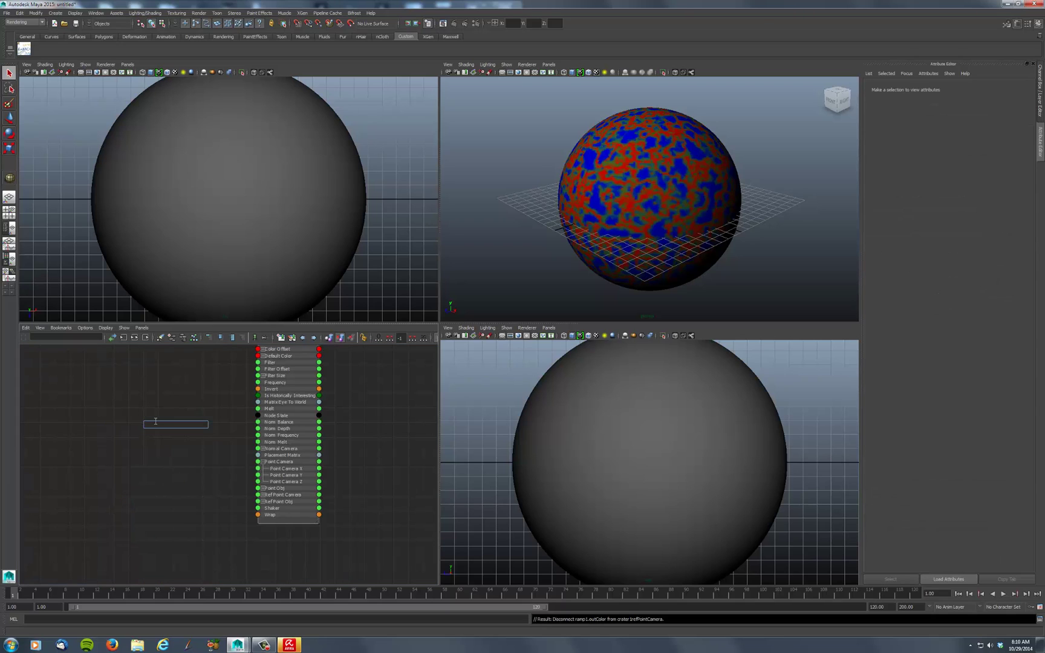
text(sam)
click(155, 453)
key(Return)
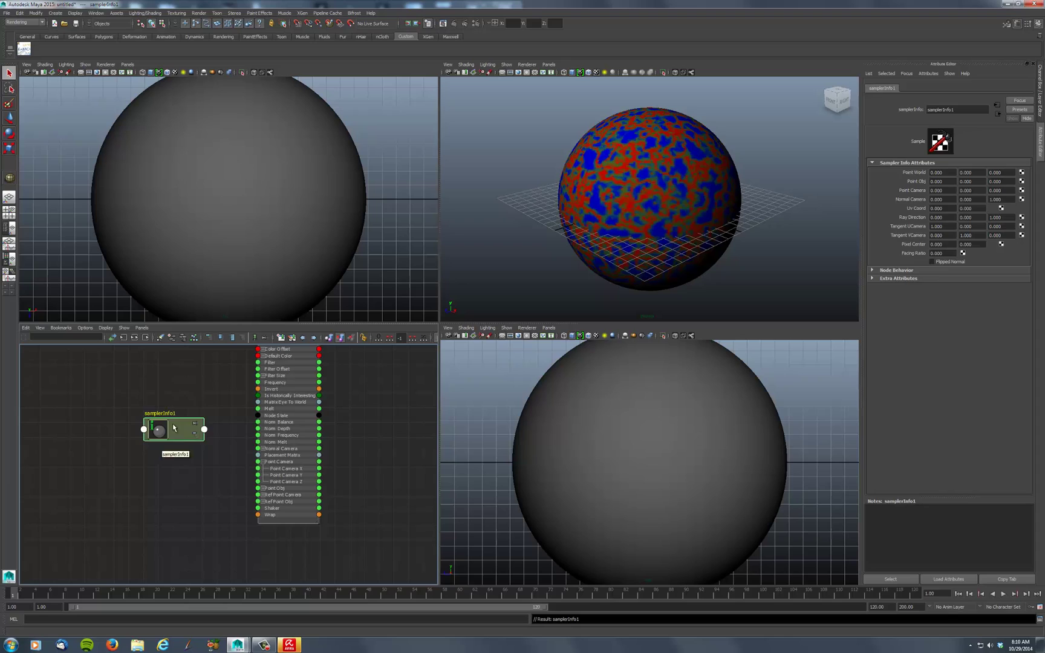
drag(172, 431, 110, 372)
key(3)
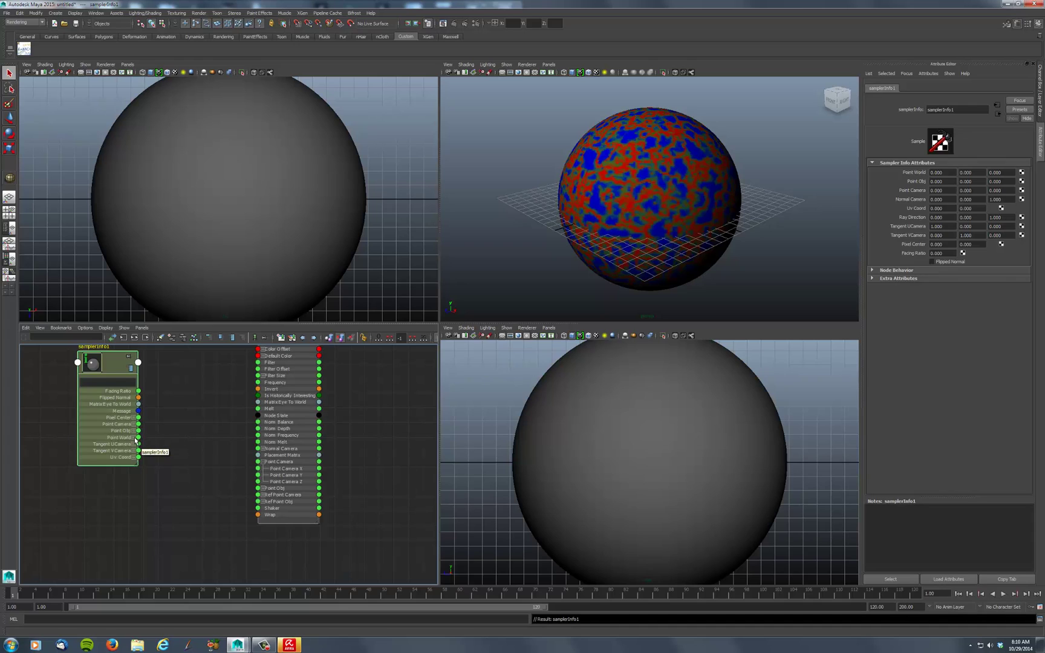
Wire samplerInfo1's Point World into crater1's Ref Point Camera and render the sphere.
drag(138, 439, 257, 498)
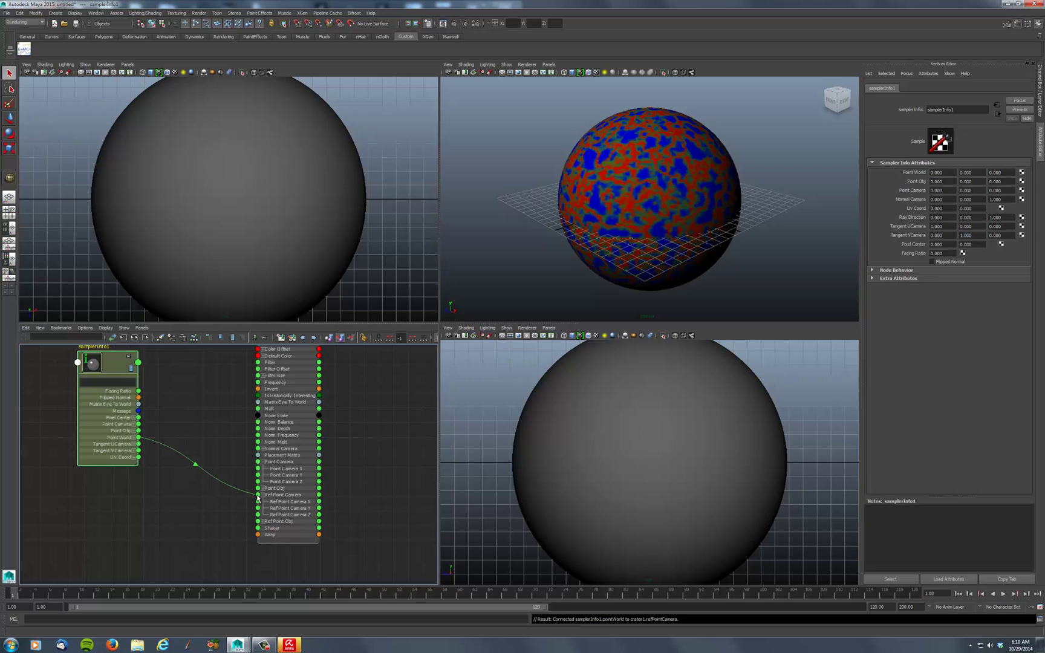
click(571, 265)
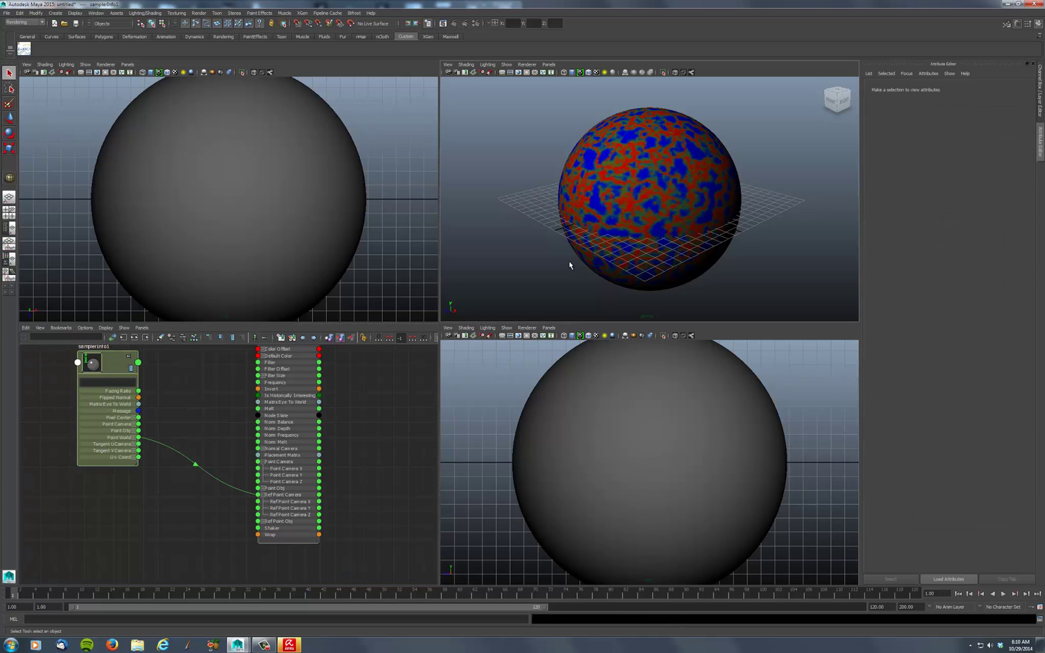
click(604, 204)
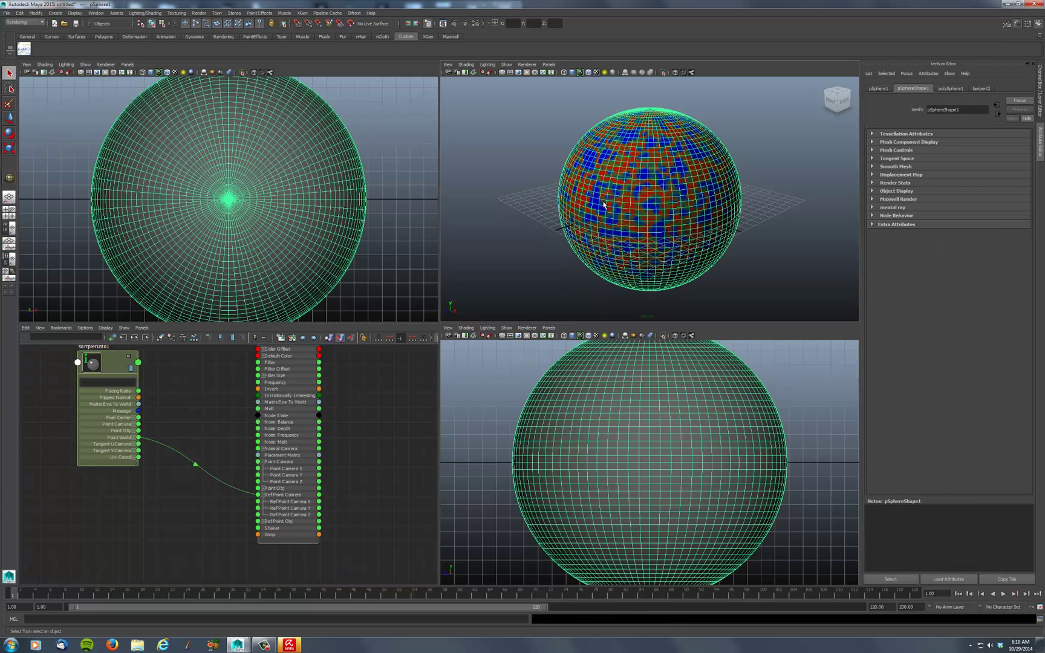
click(454, 23)
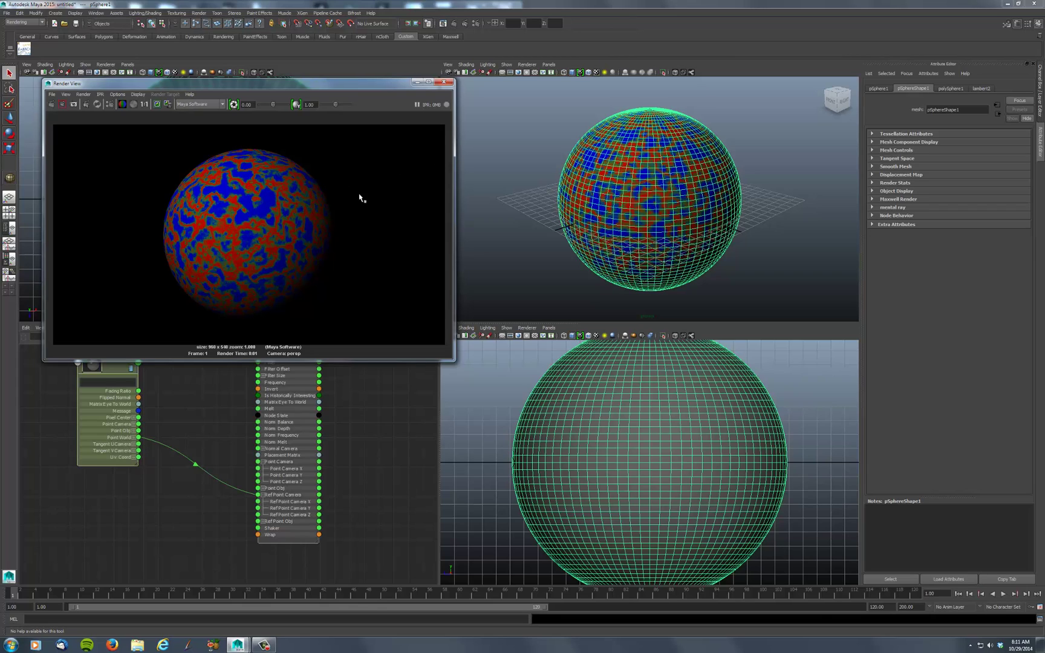
click(495, 159)
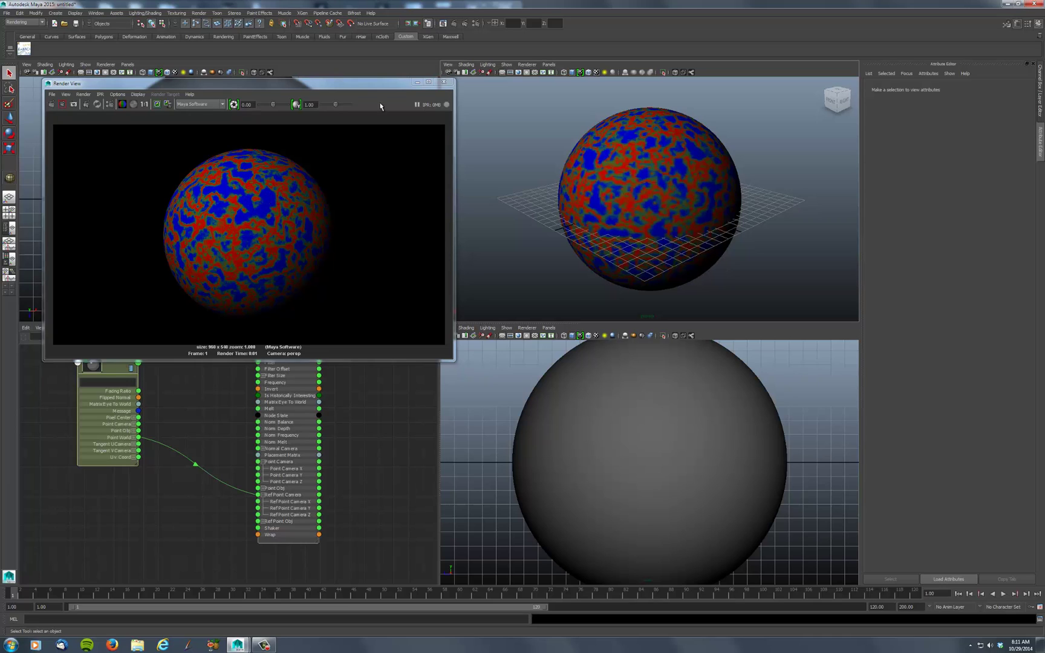
Re-render the crater sphere twice, keeping each render in the Render View history.
click(443, 82)
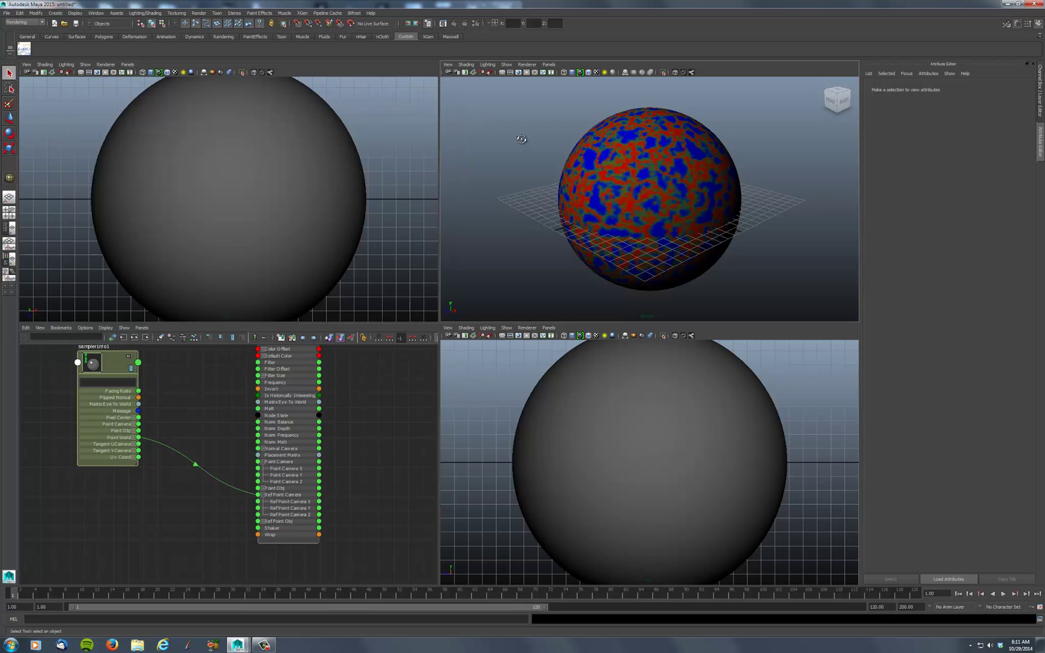
click(454, 23)
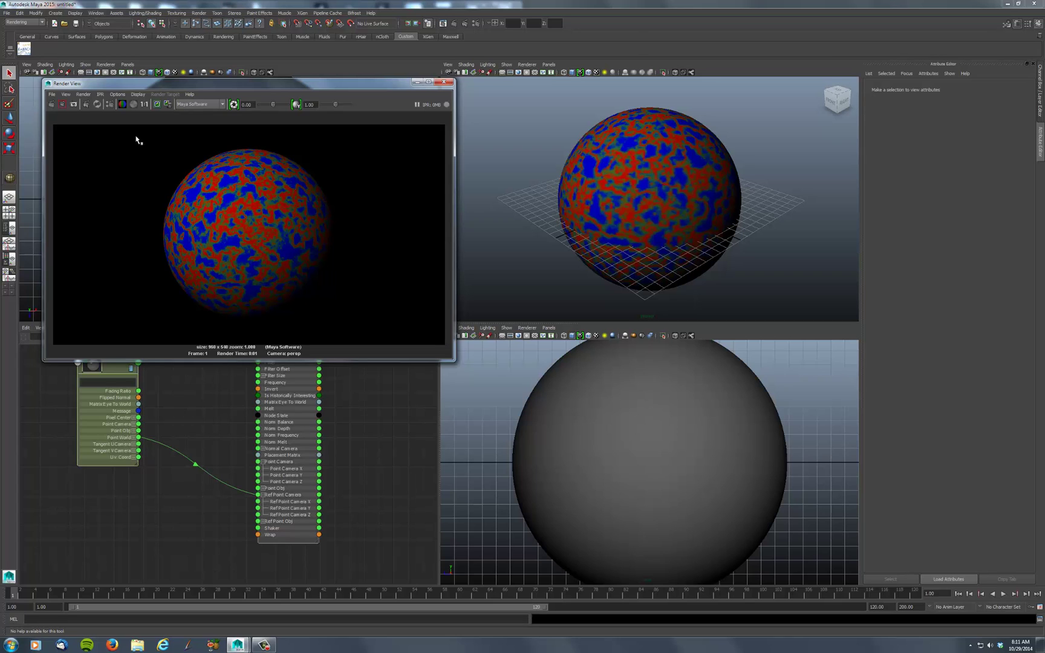
click(158, 105)
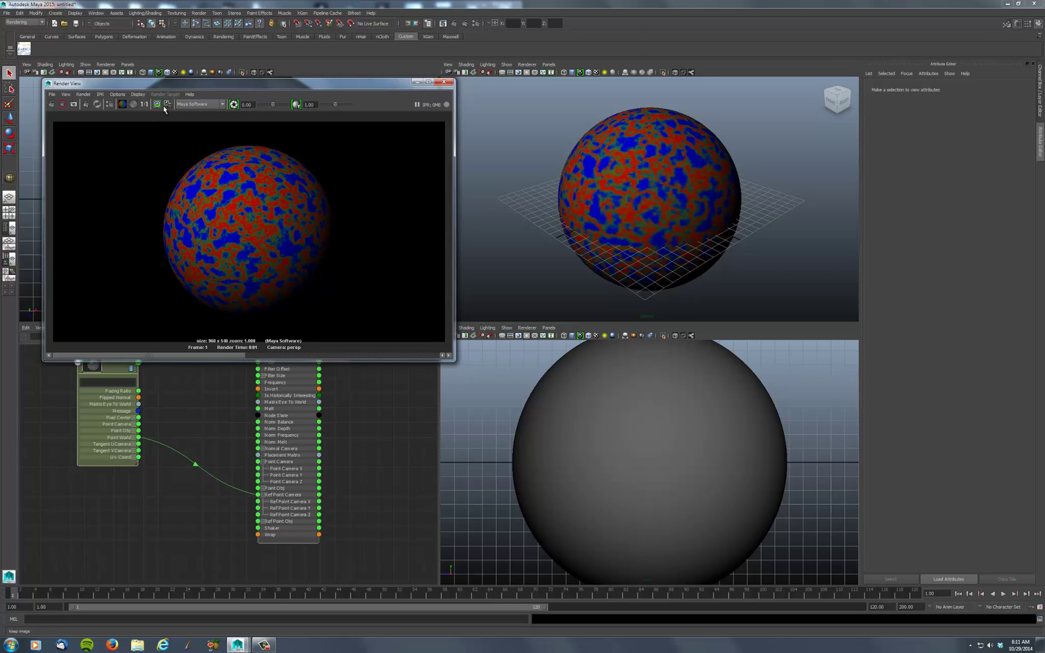
click(444, 82)
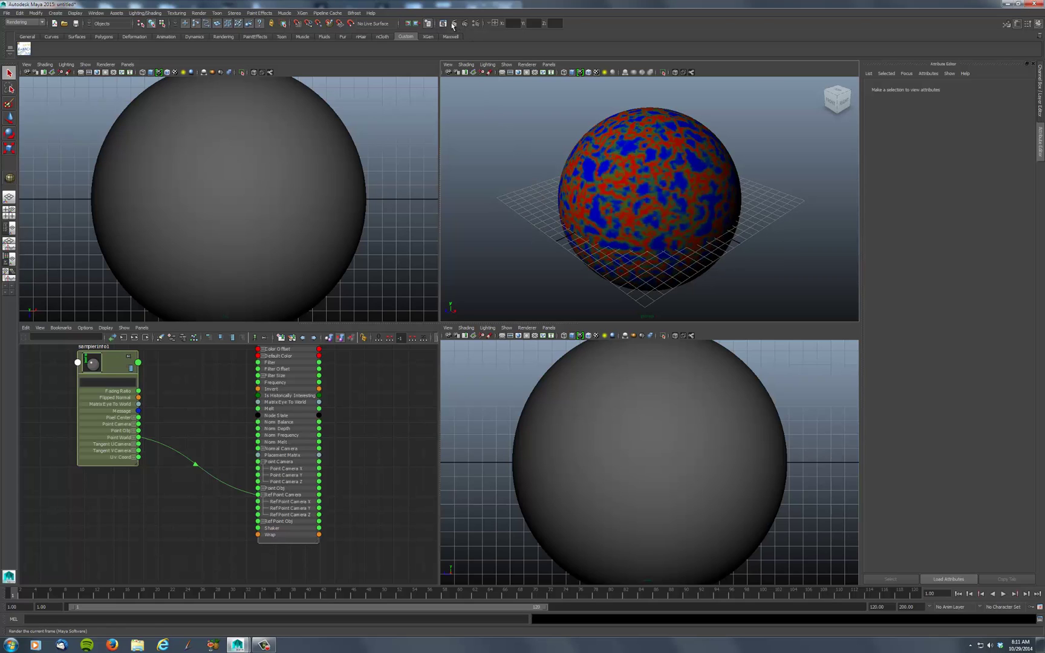
click(451, 22)
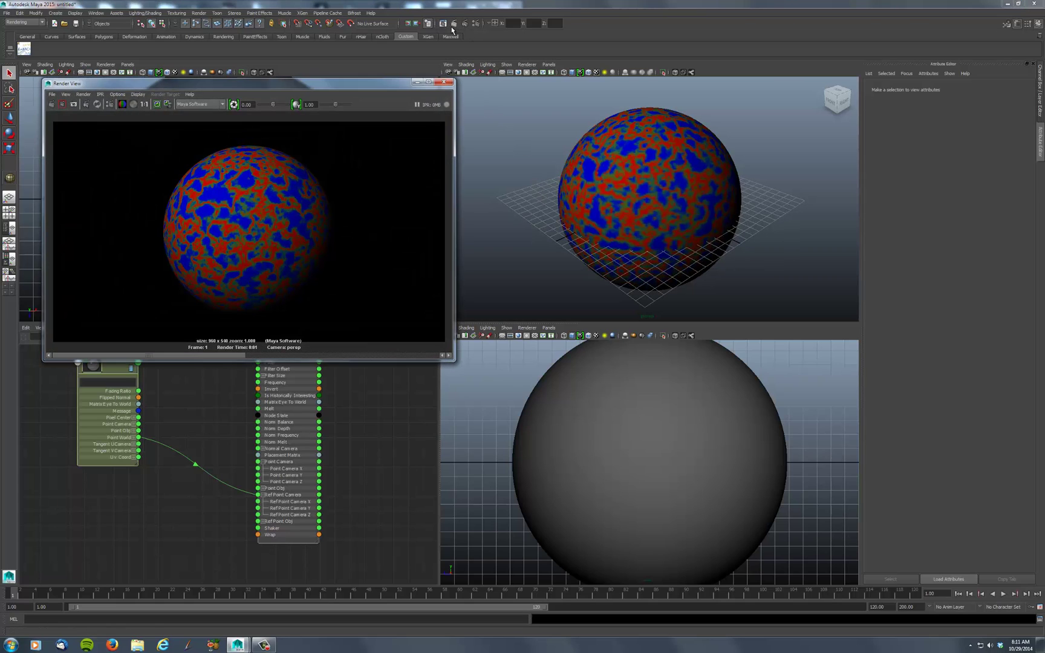
click(158, 104)
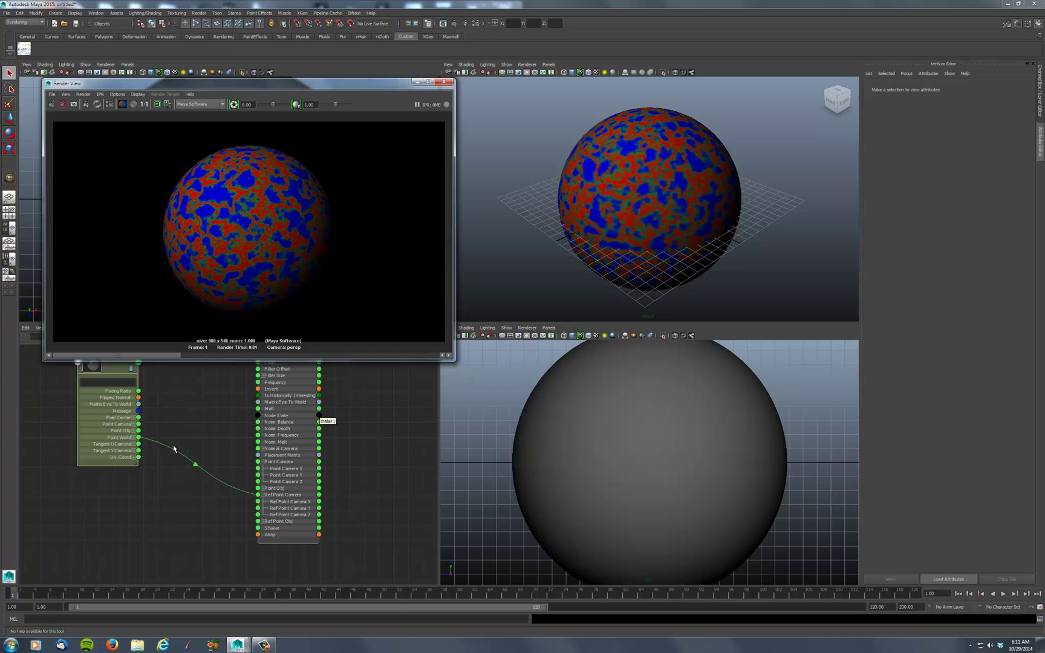
drag(138, 451, 284, 514)
Close Render View, shift samplerInfo1 aside in the graph, and select the sphere.
click(443, 82)
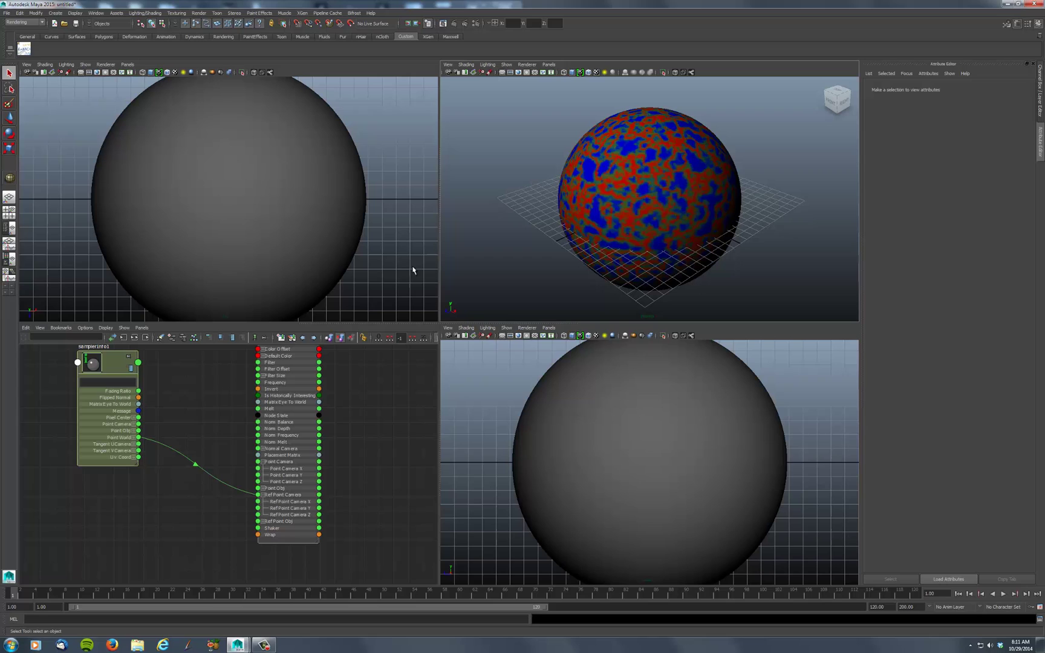
drag(125, 363, 108, 371)
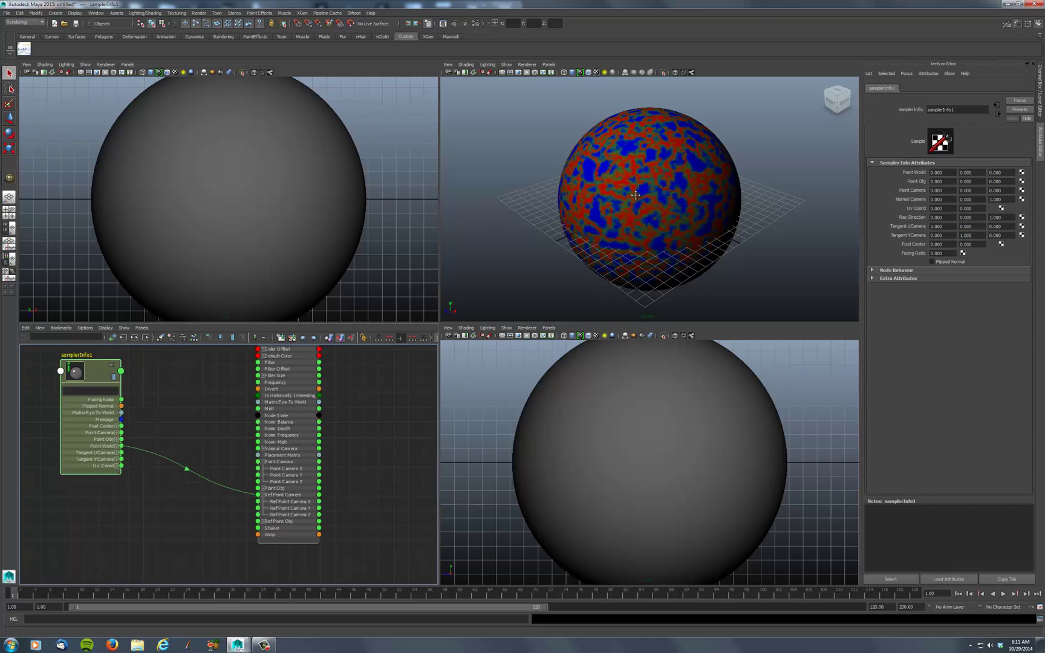
scroll(635, 195, down, 3)
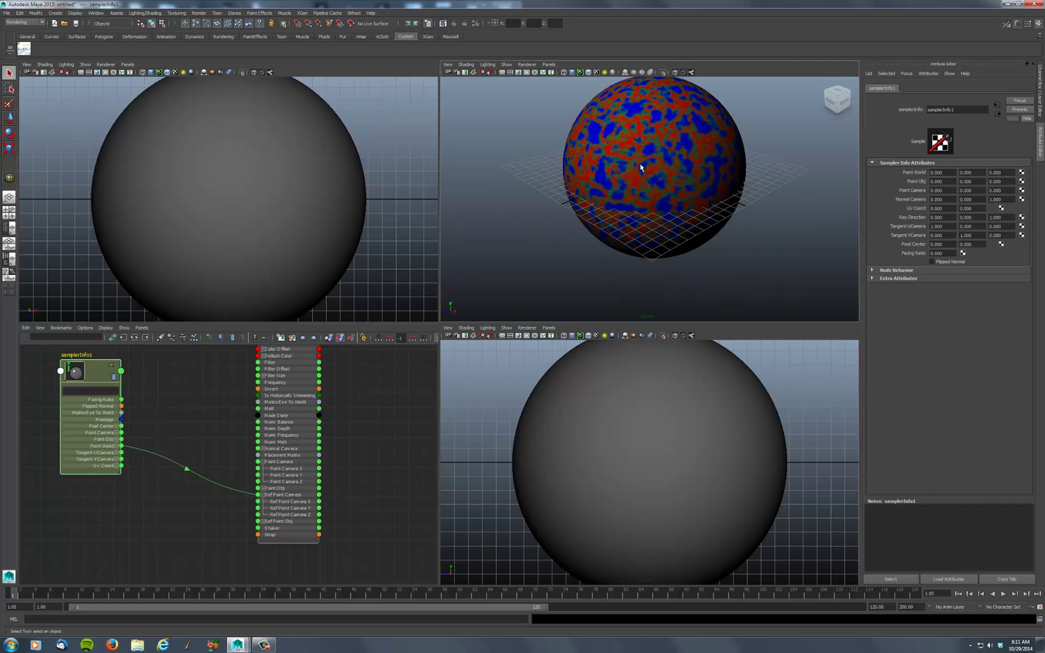
click(311, 205)
scroll(309, 203, down, 8)
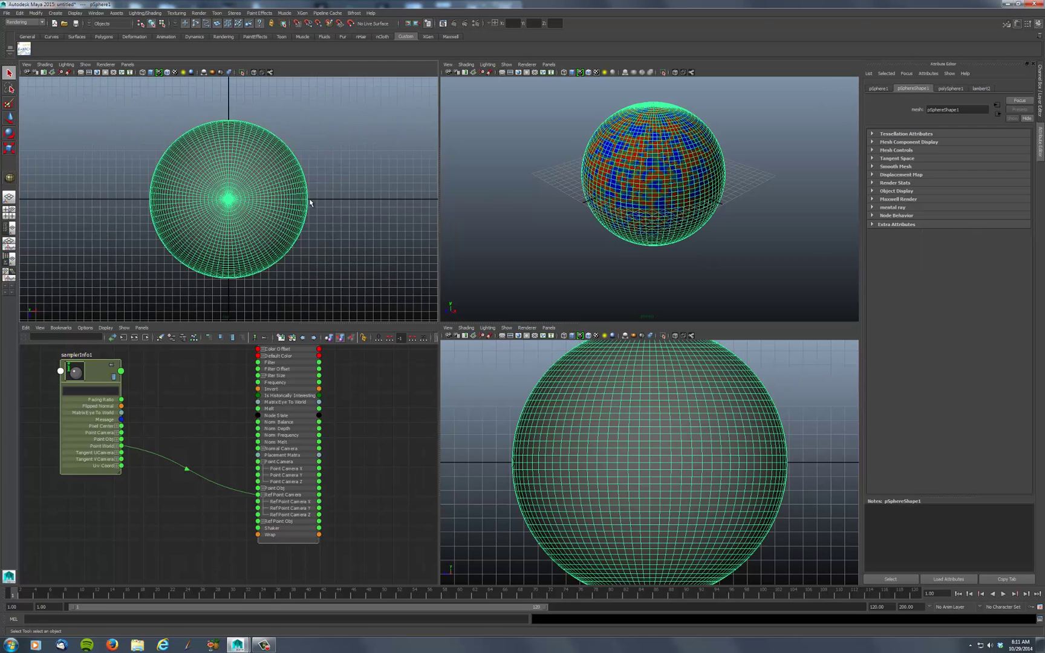
scroll(309, 198, down, 3)
Create a polygon plane from the hotbox and draw it large across the grid.
key(space)
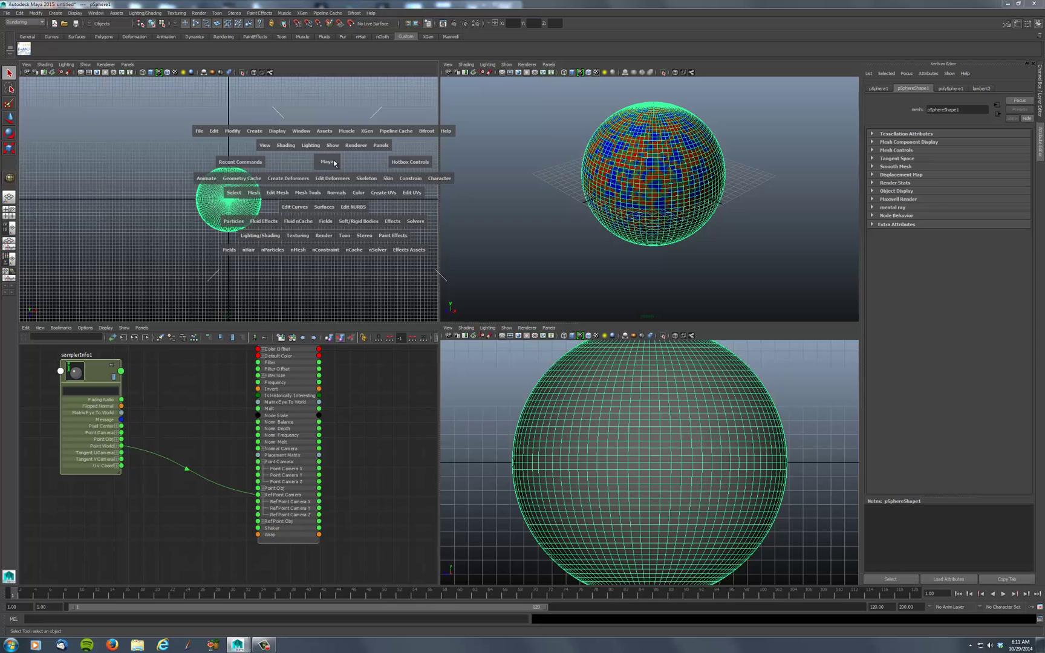
click(254, 131)
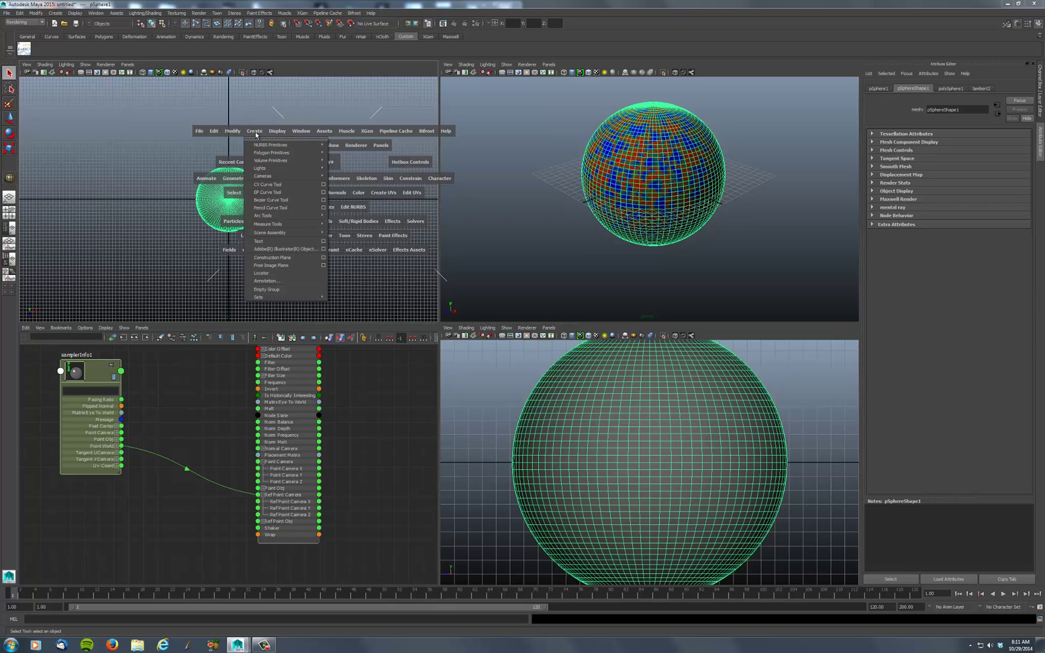
mouse_move(293, 152)
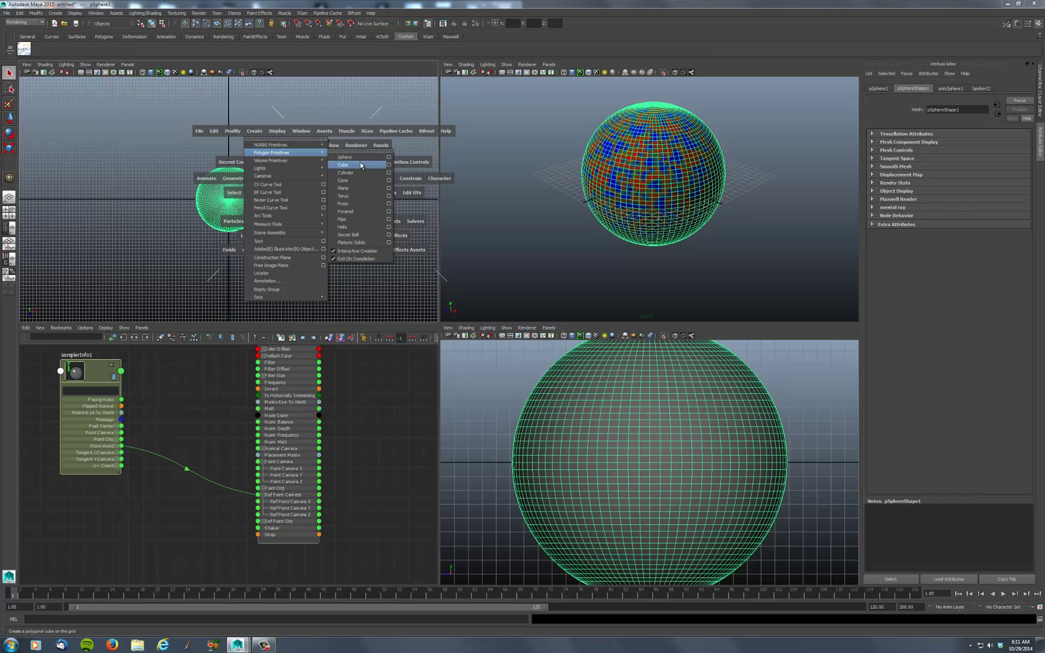
click(355, 188)
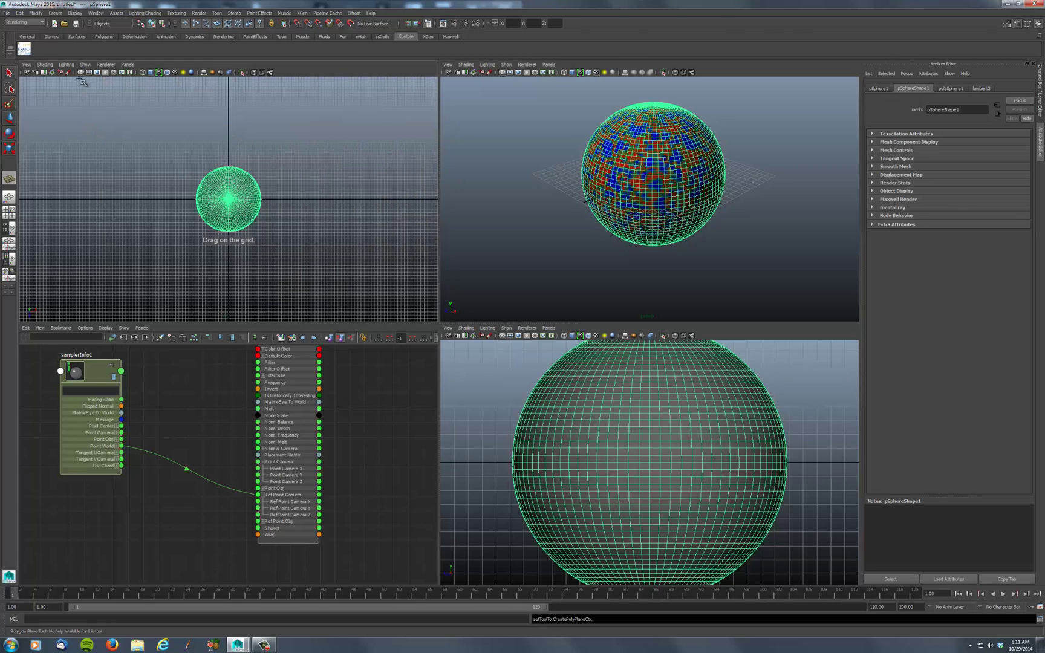
drag(77, 90, 404, 316)
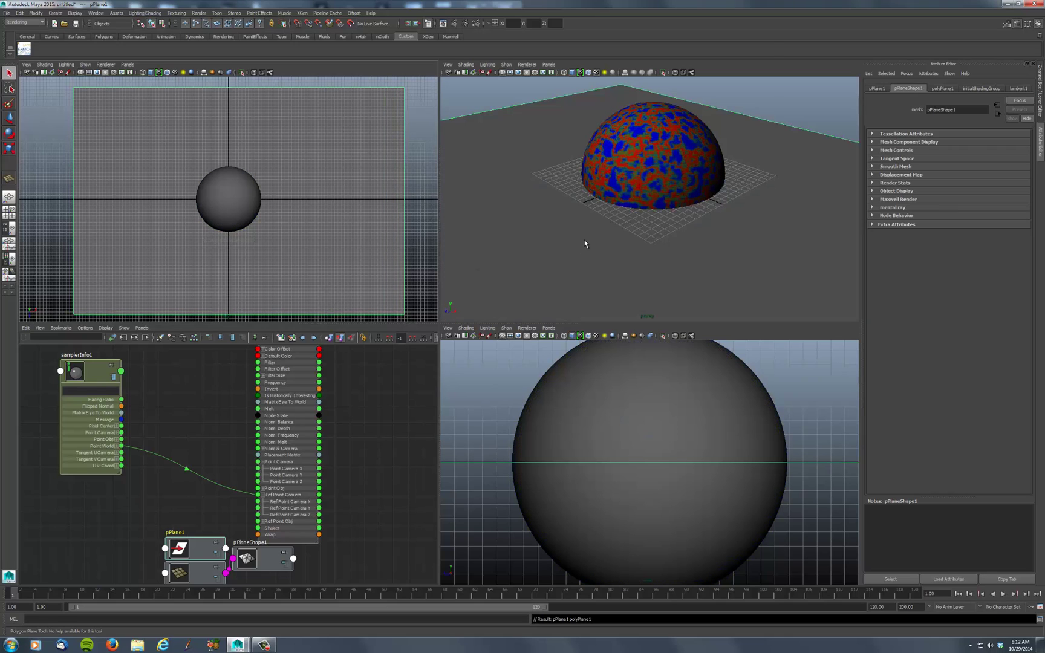
Lower pPlane1 near the sphere's base and freeze its transformations.
key(w)
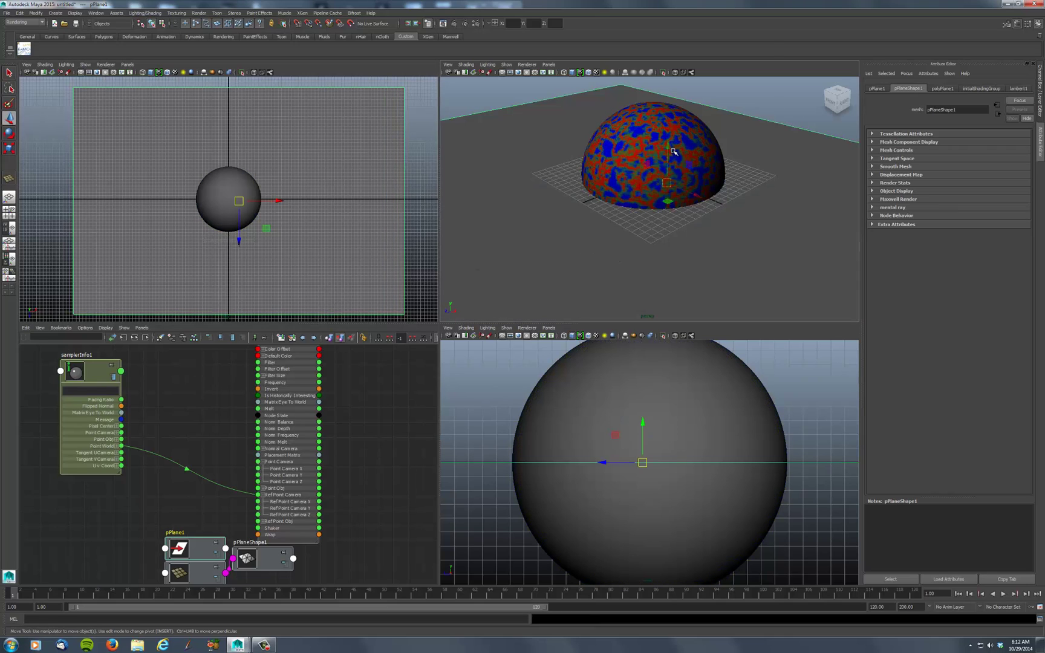
drag(668, 148, 666, 204)
scroll(692, 455, down, 5)
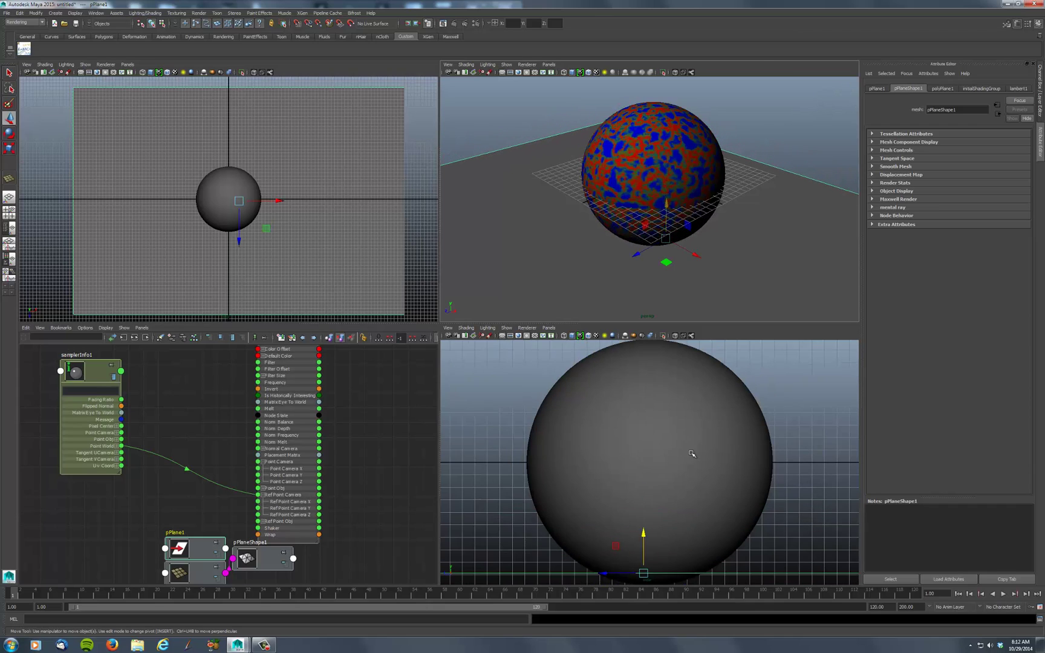
mouse_move(645, 502)
mouse_down()
mouse_move(647, 513)
mouse_move(648, 487)
mouse_up()
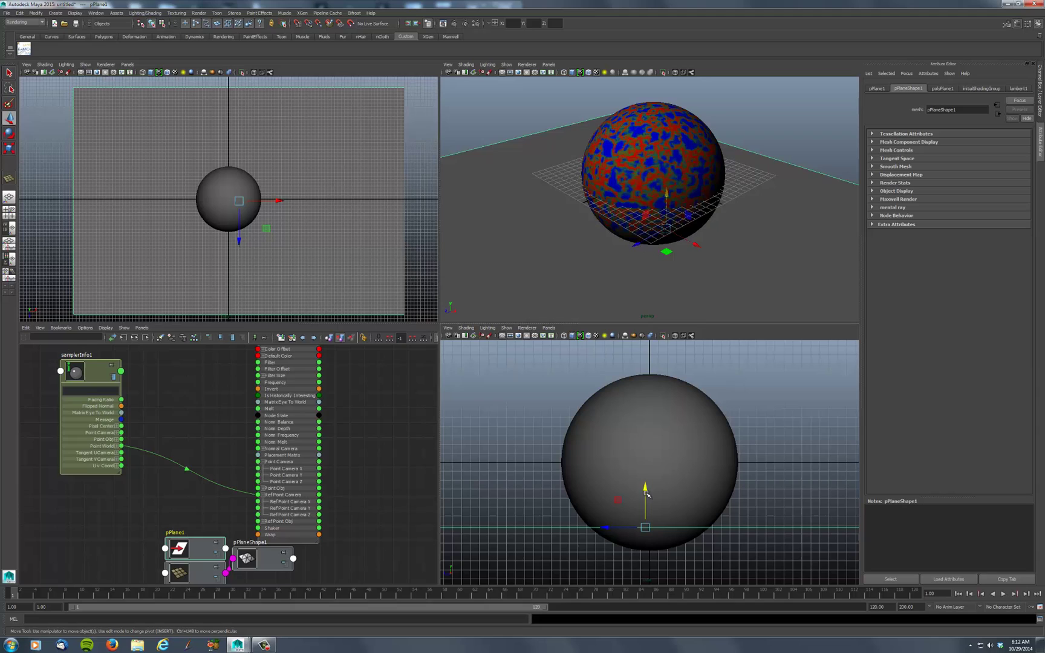
drag(645, 486, 645, 470)
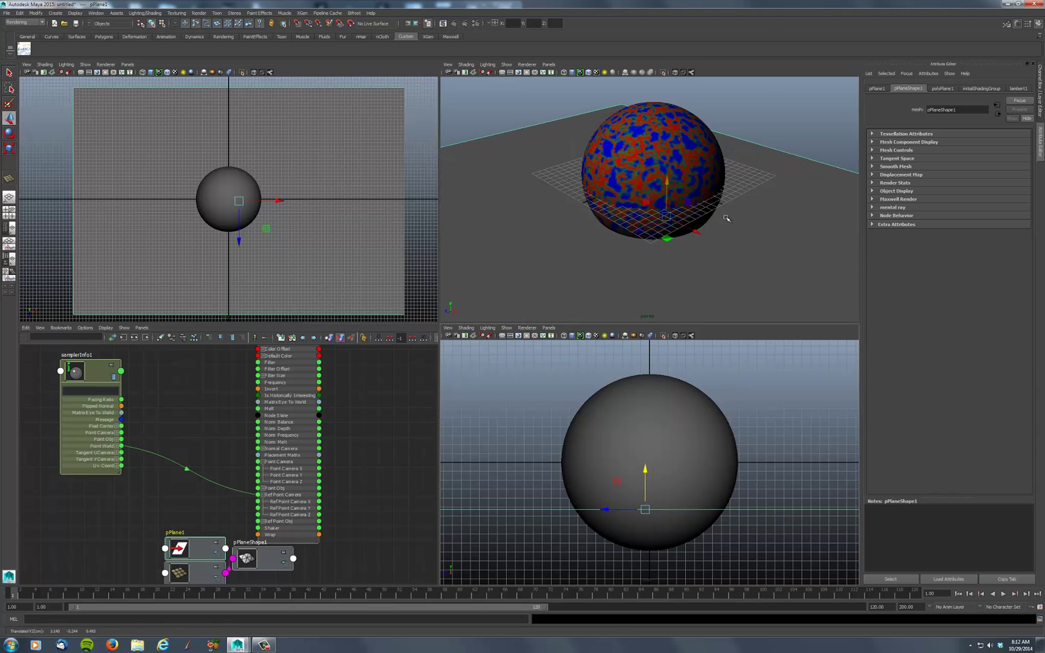
key(space)
drag(649, 173, 668, 202)
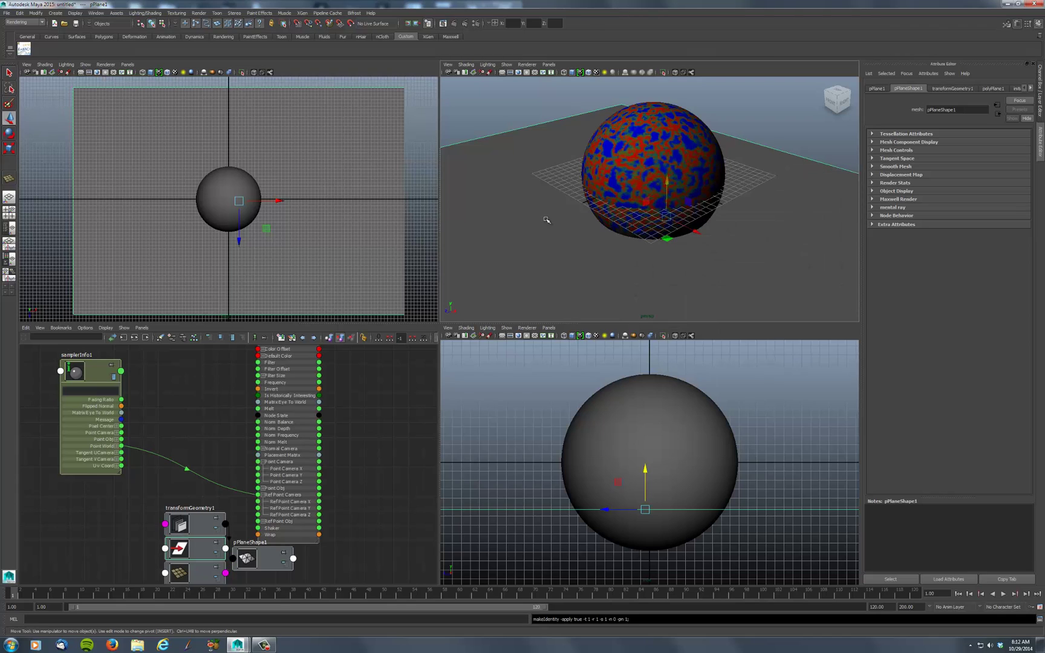
Select pPlane1 and assign it the sphere's existing lambert2 crater material.
click(725, 226)
click(647, 152)
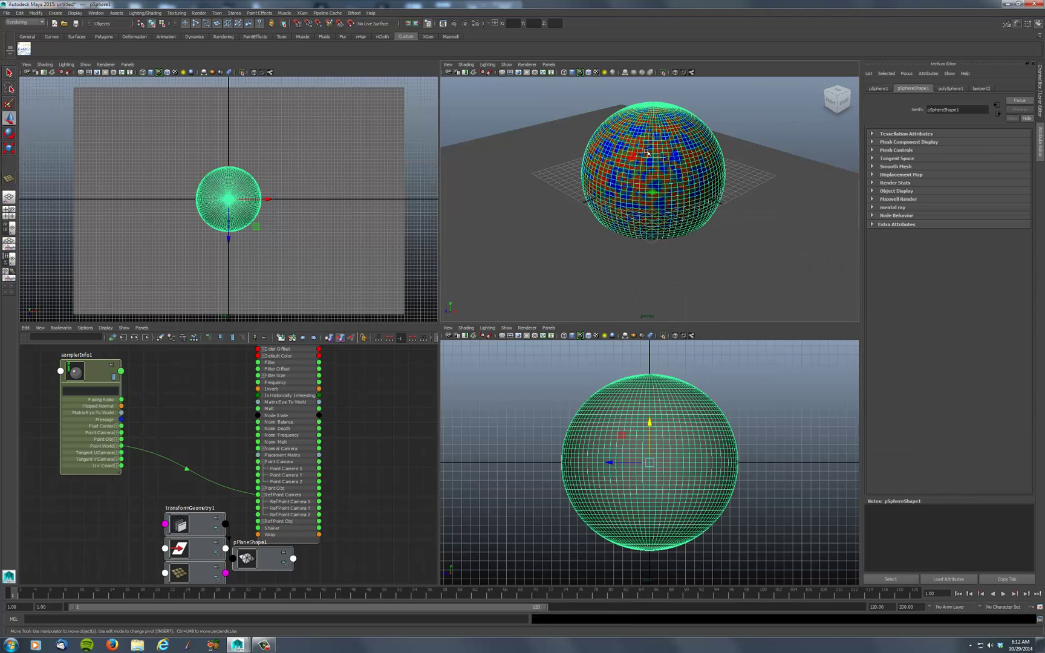
key(ctrl+a)
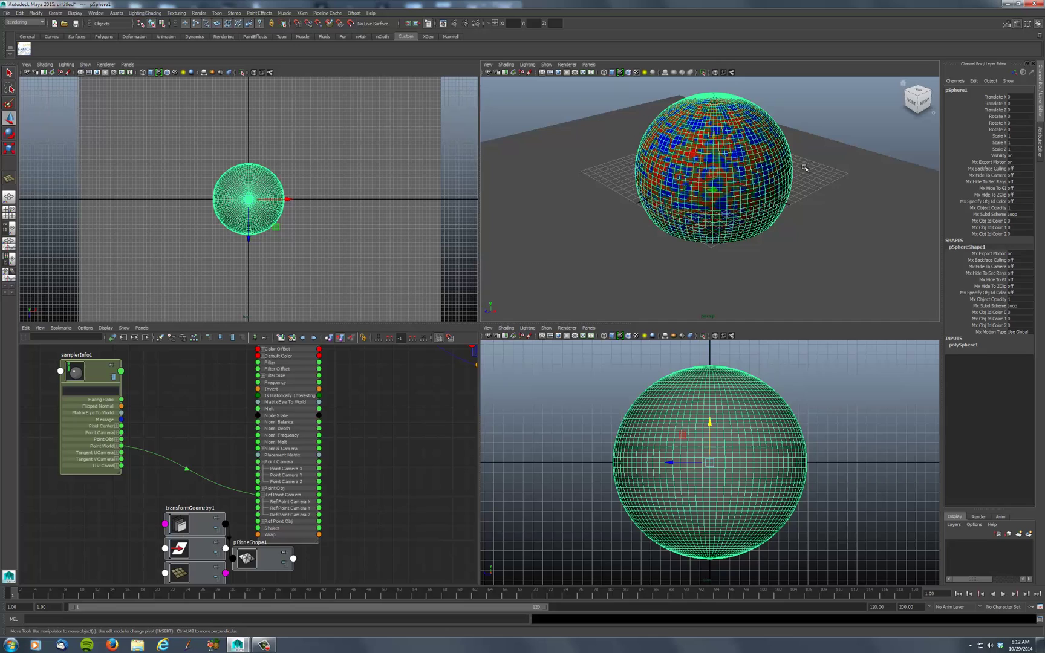
click(852, 215)
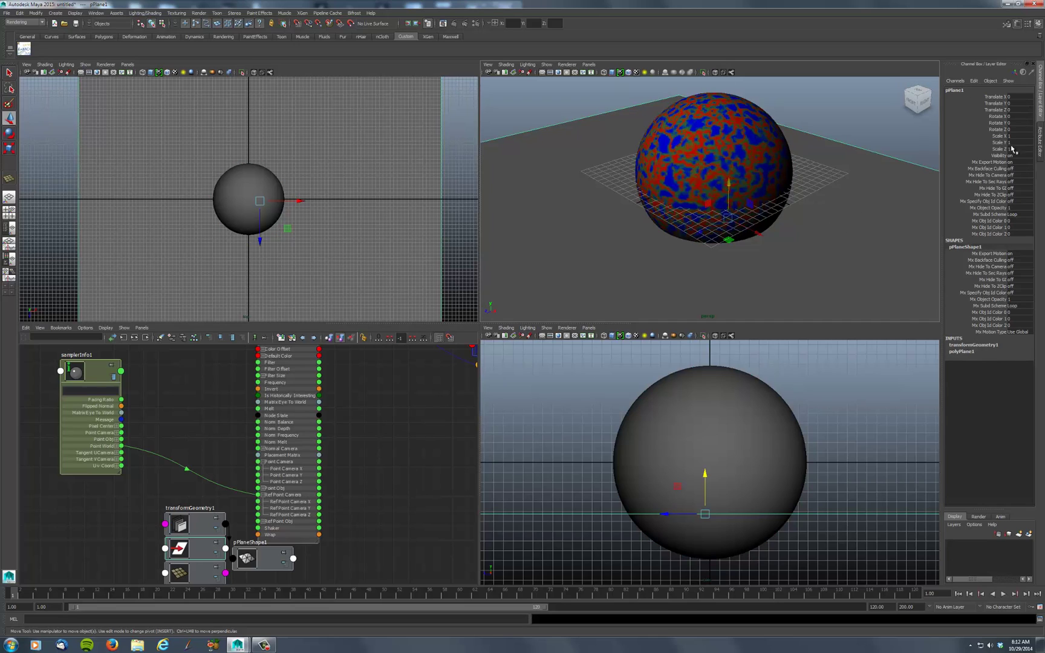
click(819, 117)
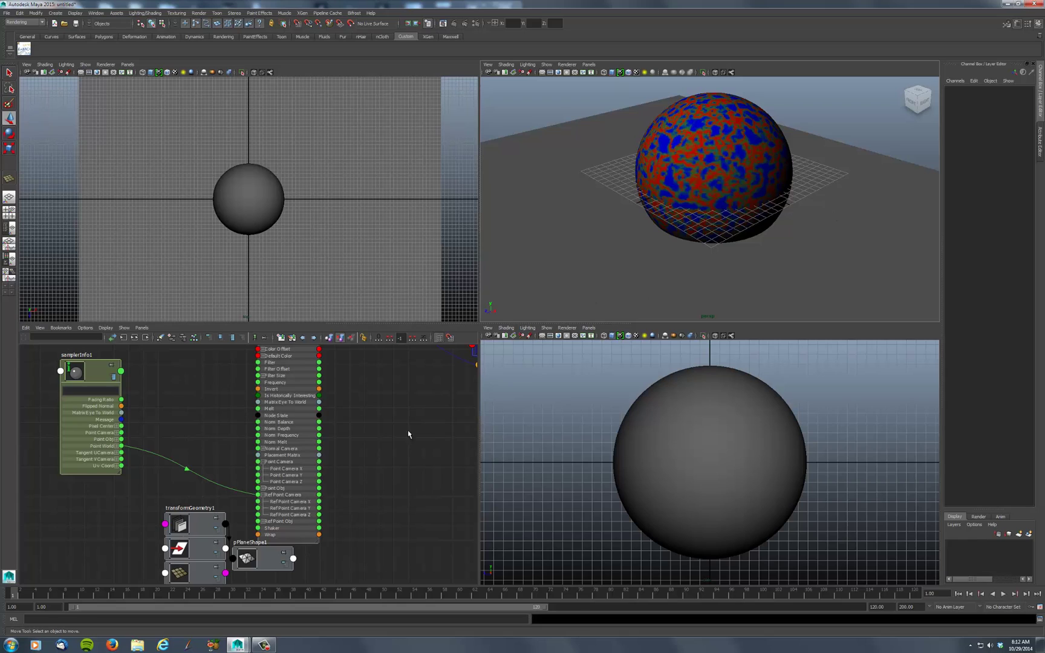
click(574, 270)
right_click(573, 269)
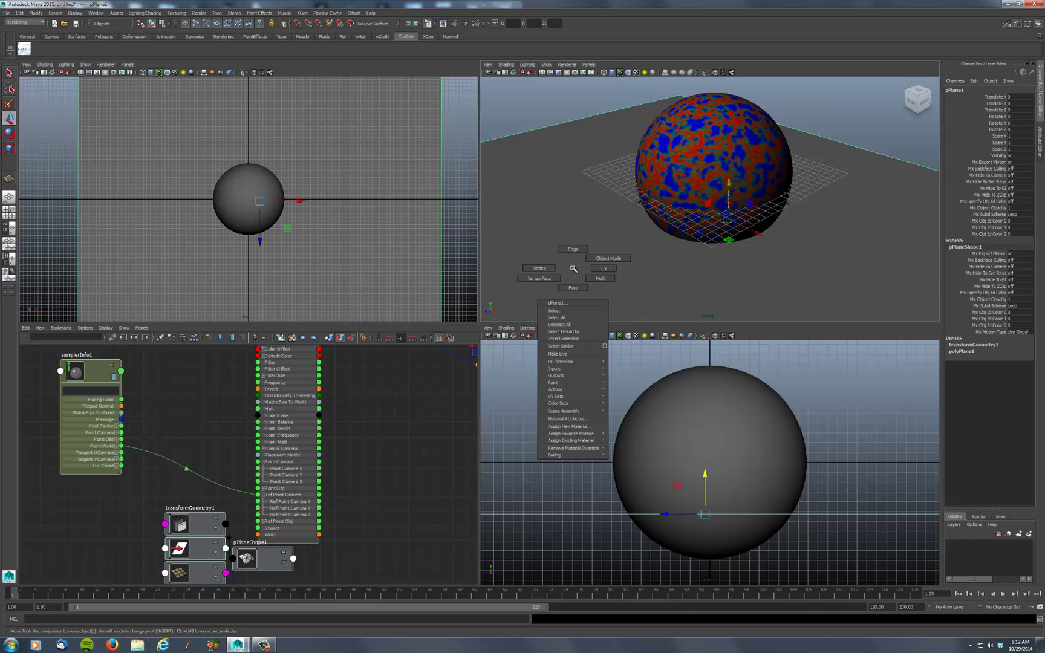
mouse_move(578, 441)
click(625, 450)
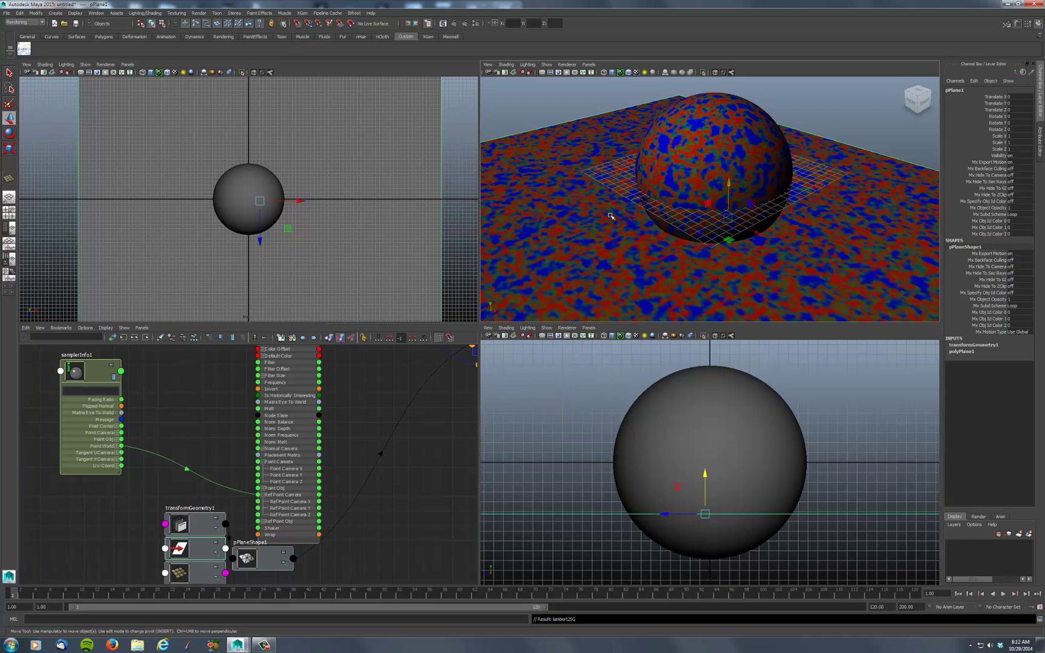
click(545, 107)
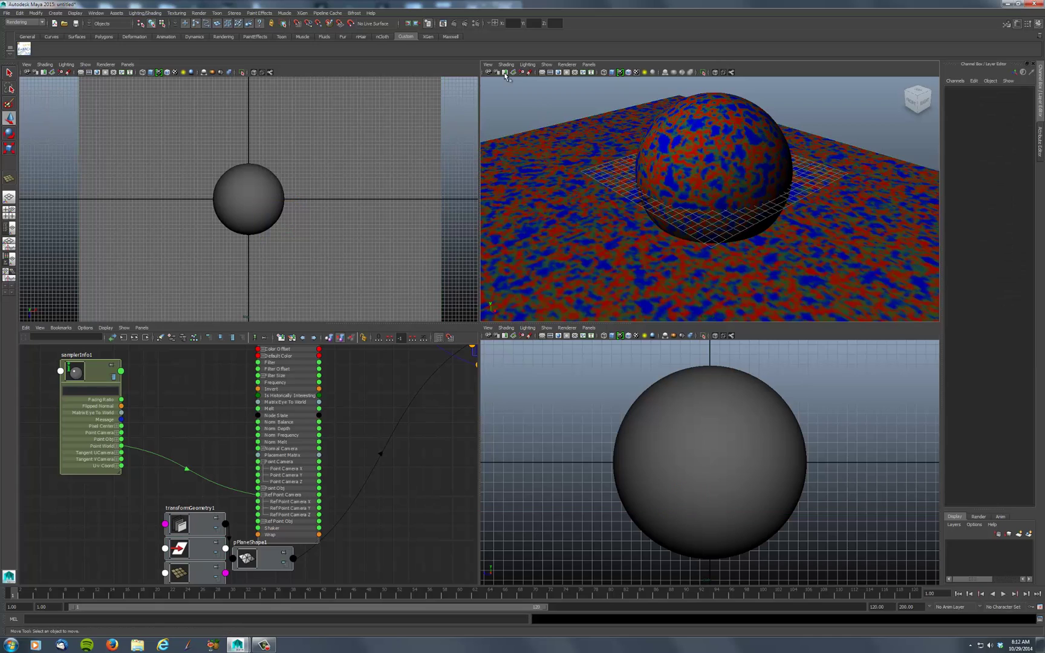
Render the textured plane and sphere, then reposition samplerInfo1 and start node creation.
click(455, 24)
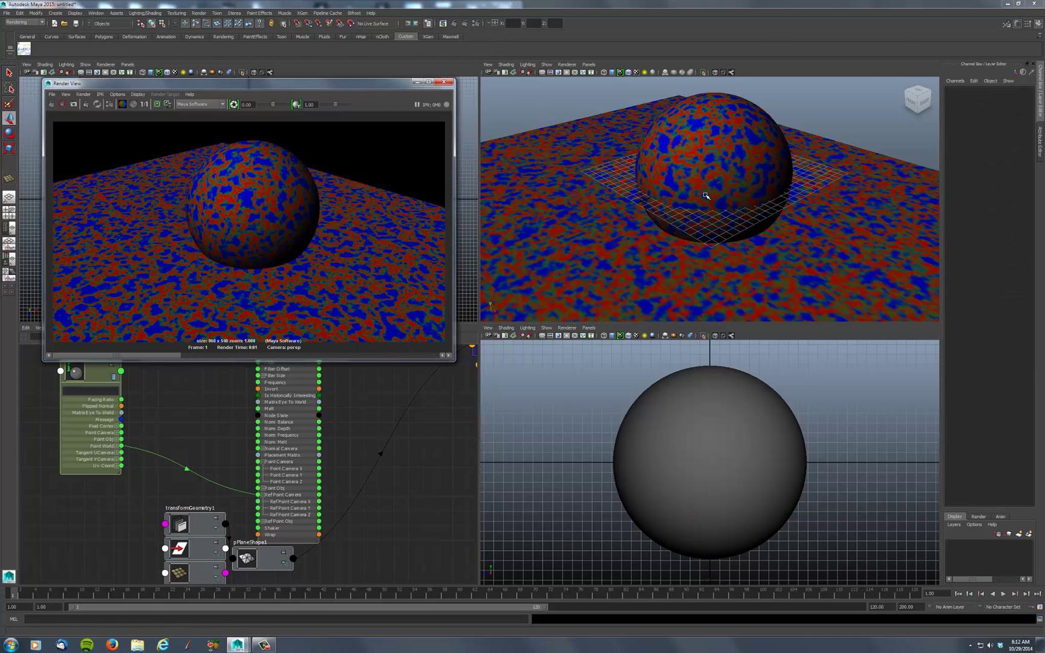
click(443, 82)
mouse_move(108, 418)
mouse_down()
mouse_move(83, 423)
mouse_move(97, 425)
mouse_up()
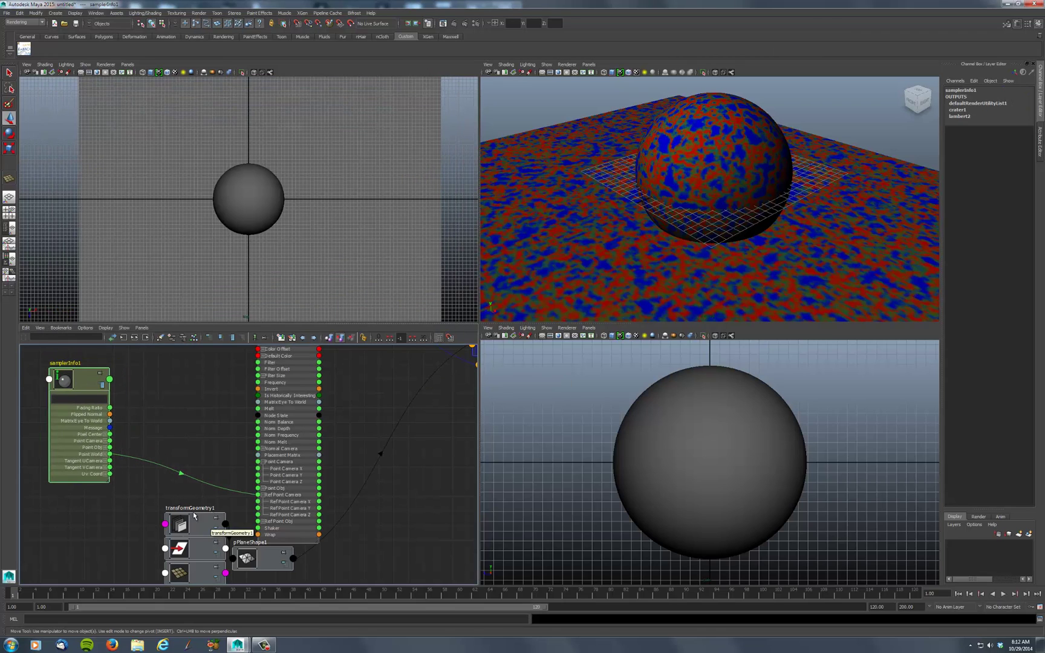
scroll(118, 505, down, 3)
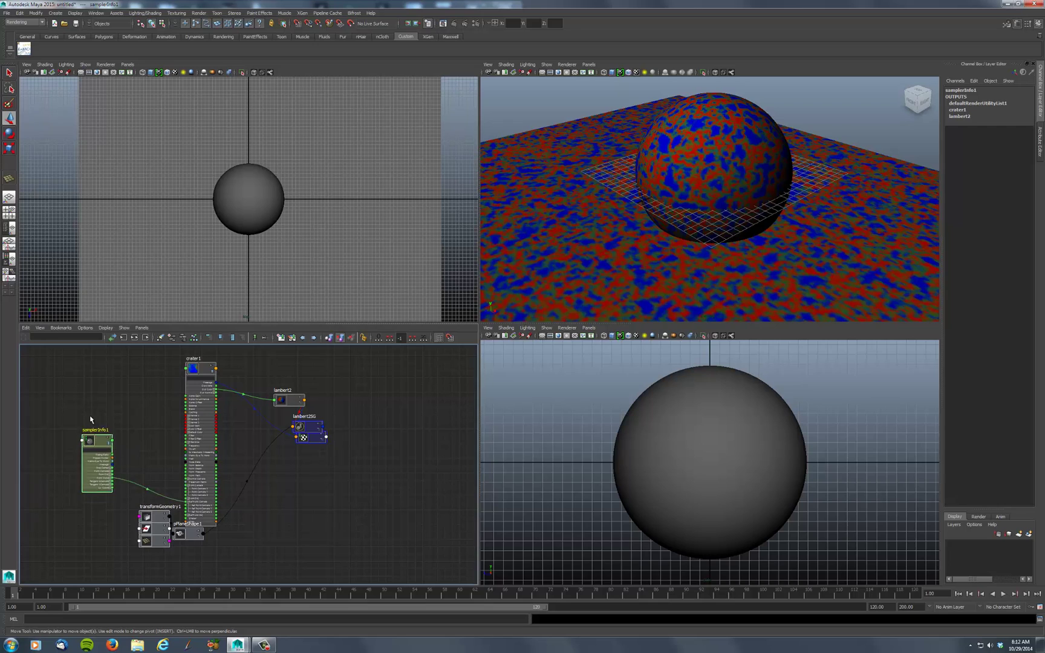
drag(103, 447, 73, 387)
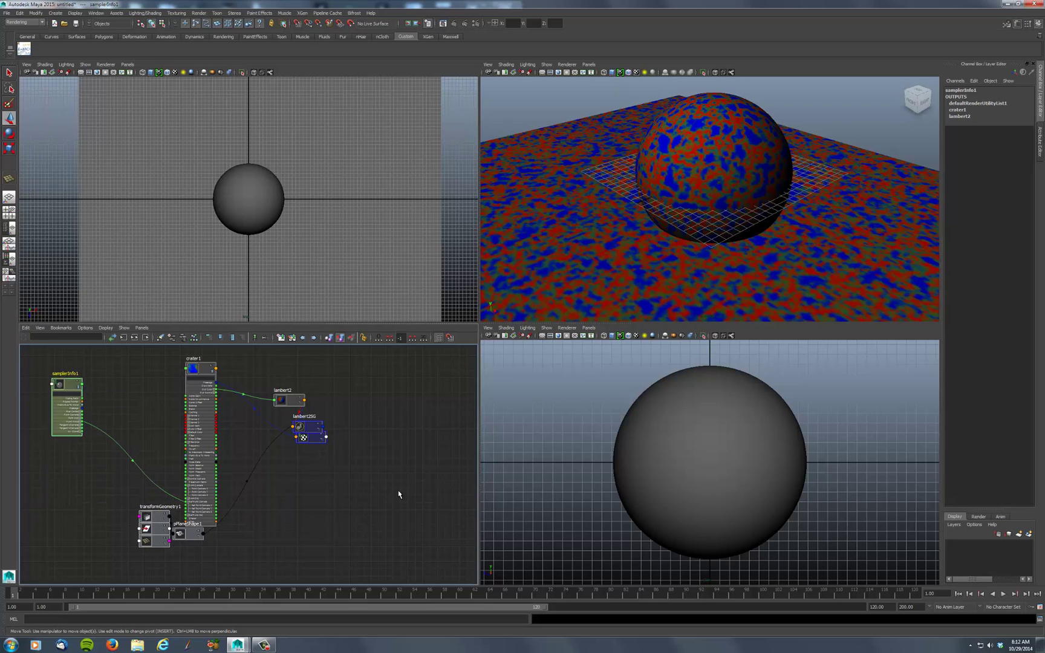
click(365, 446)
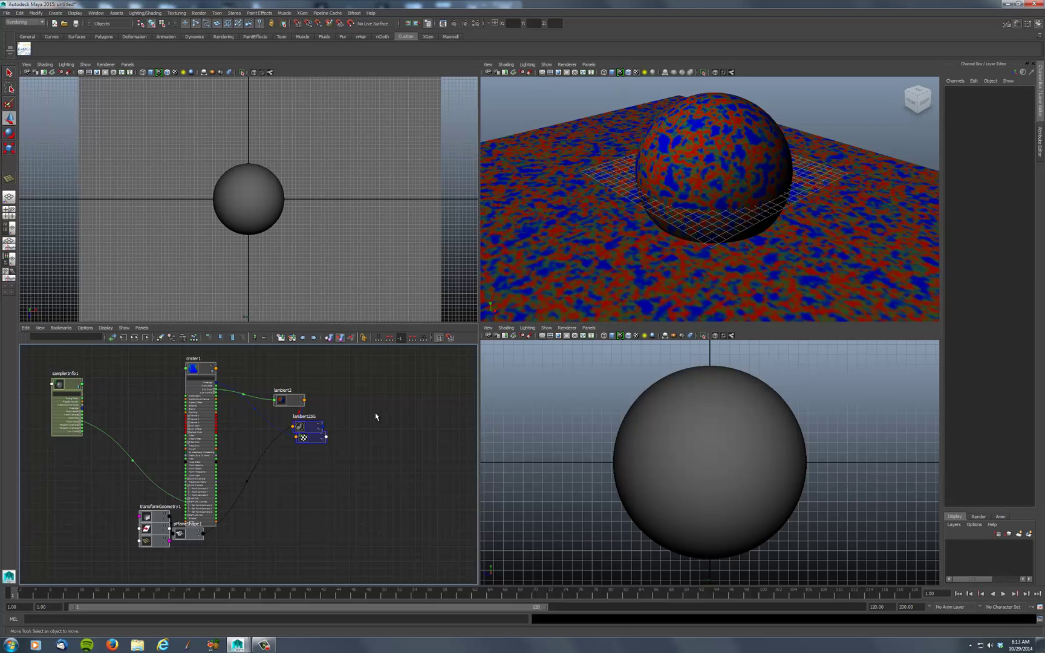
key(Tab)
Create a multiplyDivide node and set its Input 2 to 1, 5, 1.
text(m)
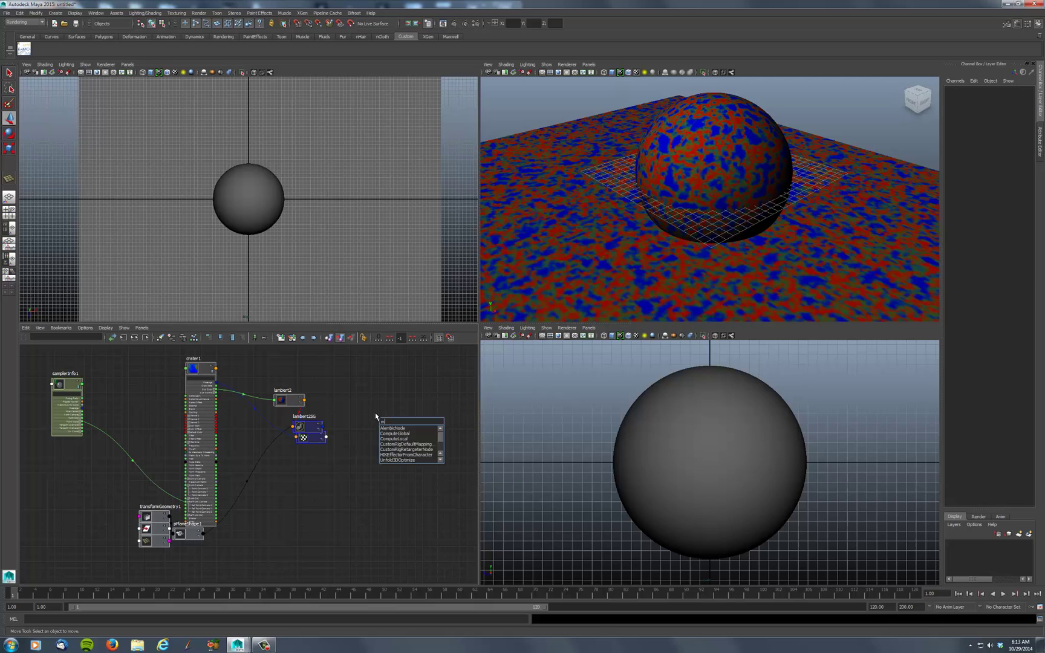
text(ult)
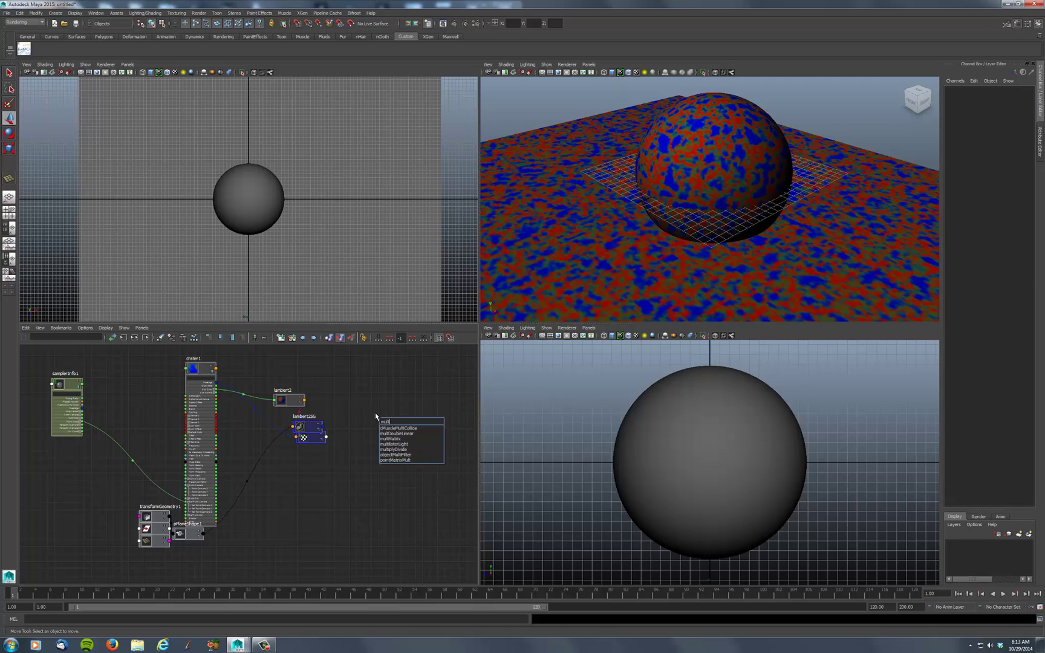
click(397, 450)
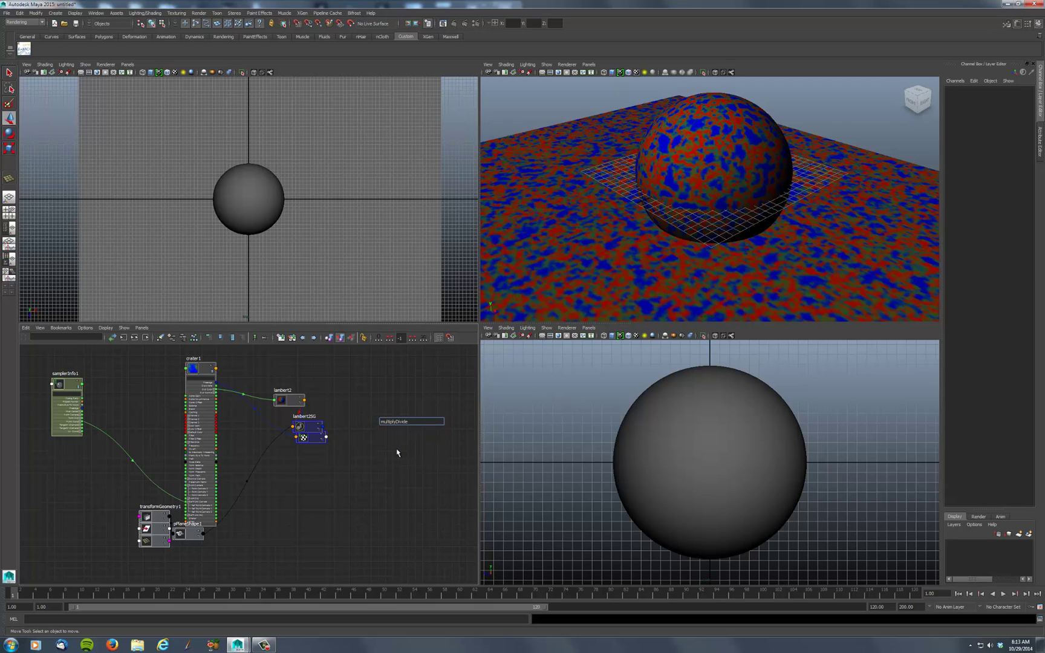
key(Return)
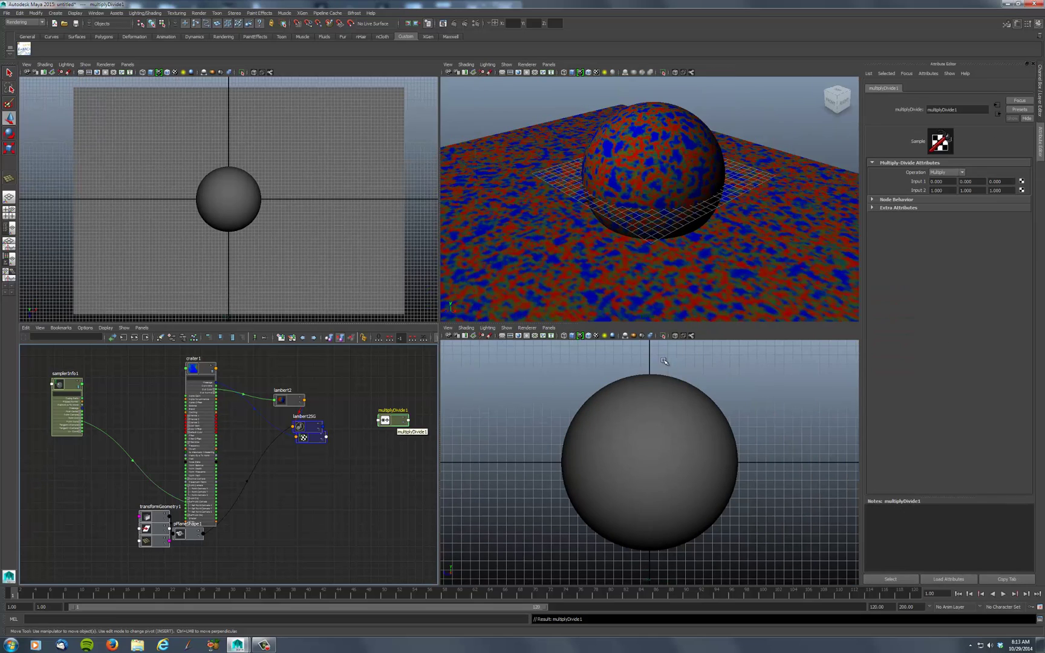
click(948, 190)
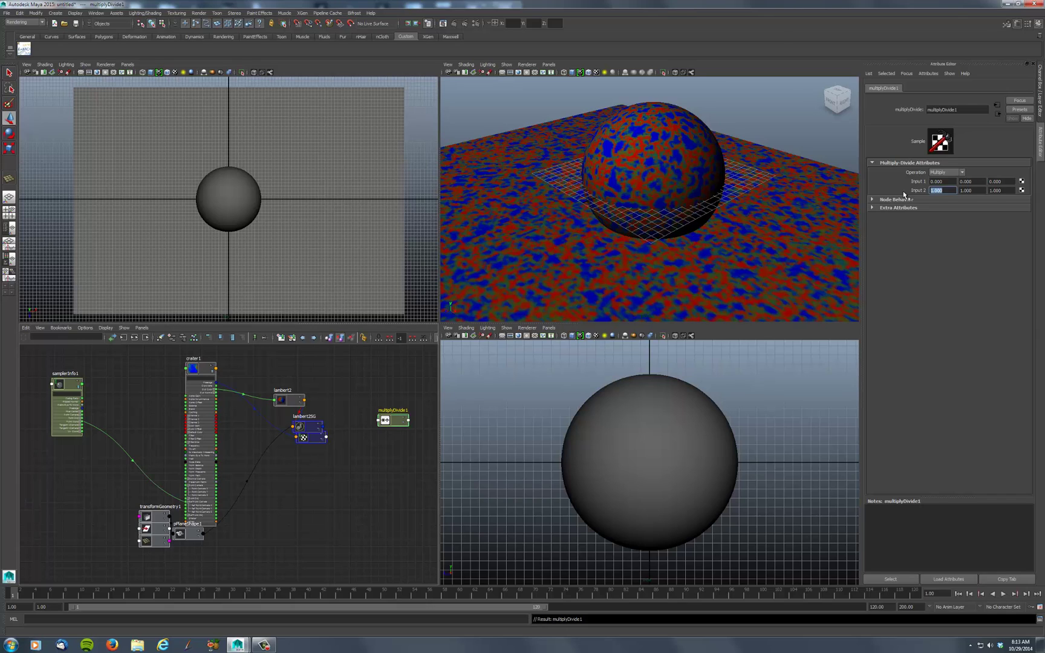
key(Tab)
text(5)
key(Tab)
key(Return)
Place and expand multiplyDivide1, wiring its Output into crater1's Ref Point Camera.
drag(399, 421, 160, 402)
key(space)
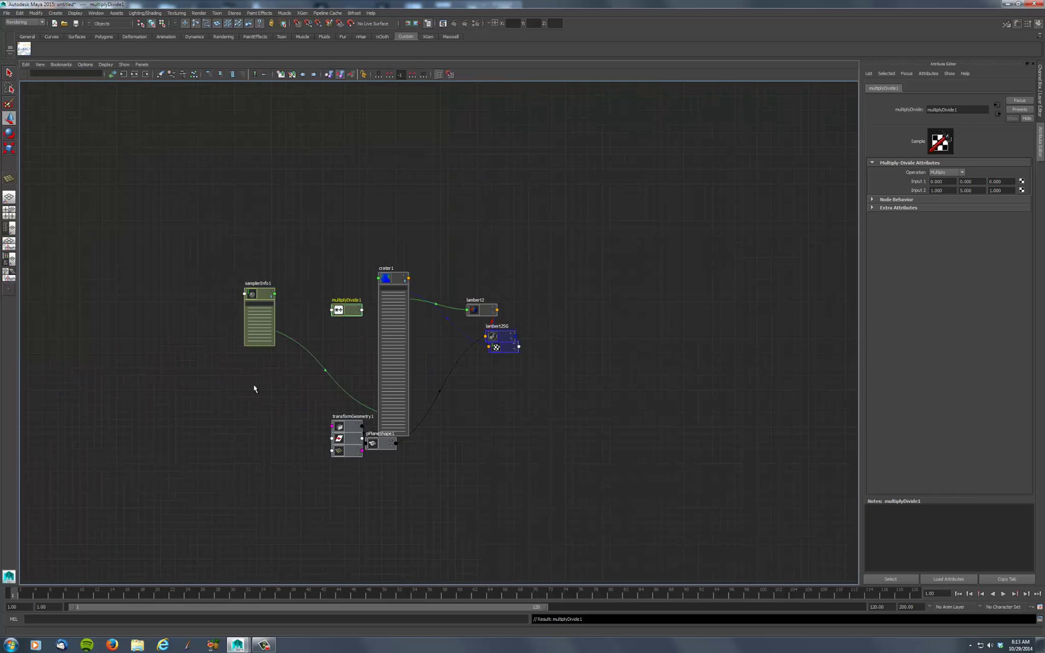
scroll(323, 326, up, 4)
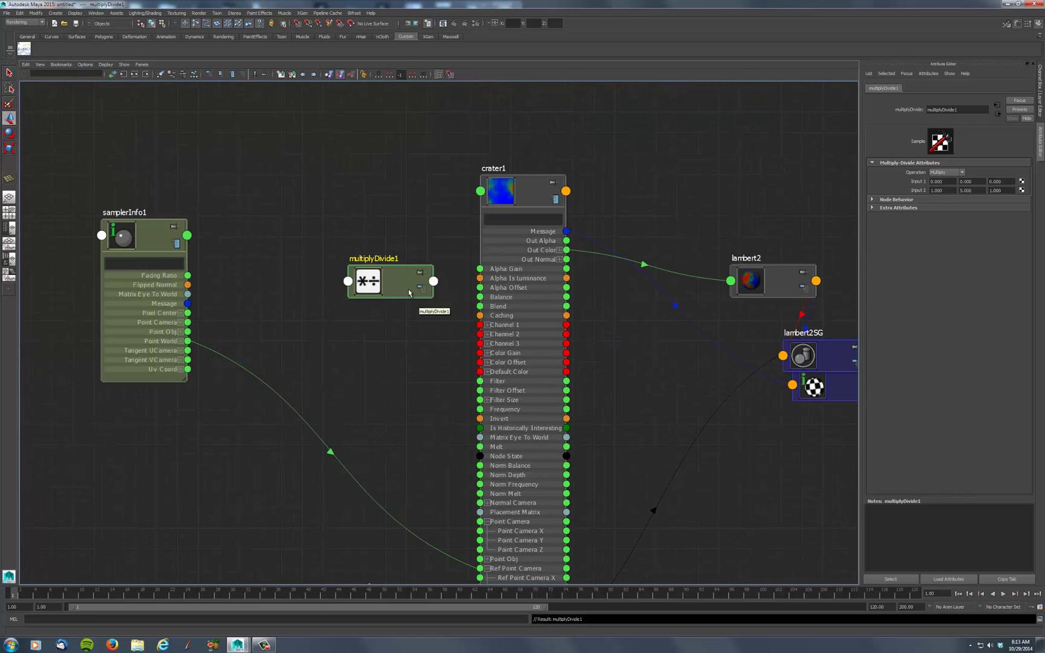
drag(408, 289, 350, 247)
key(3)
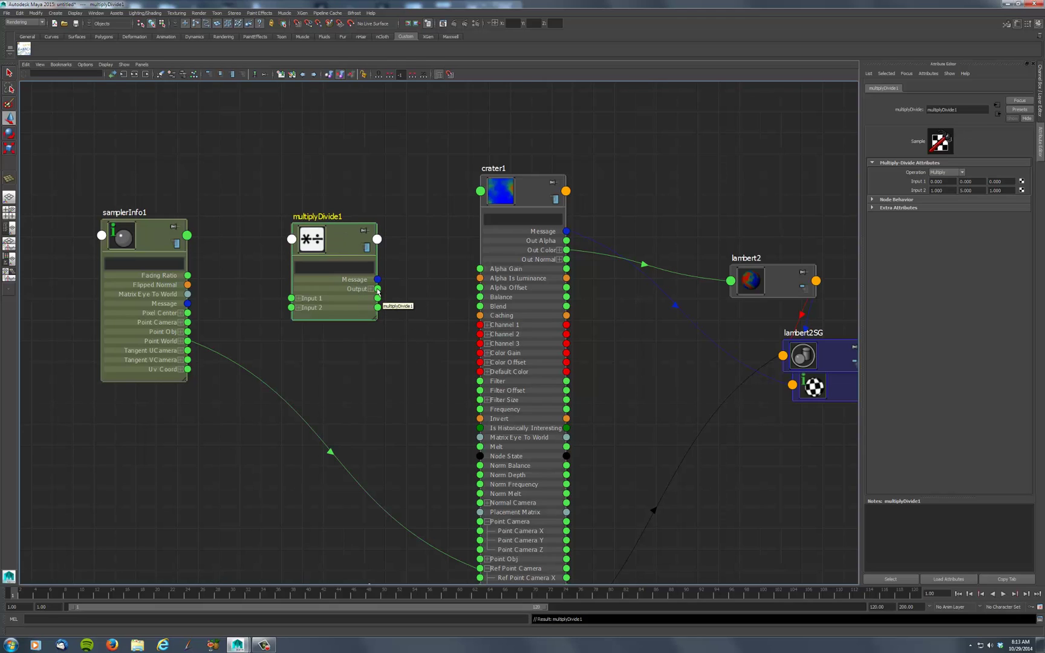
drag(377, 288, 480, 568)
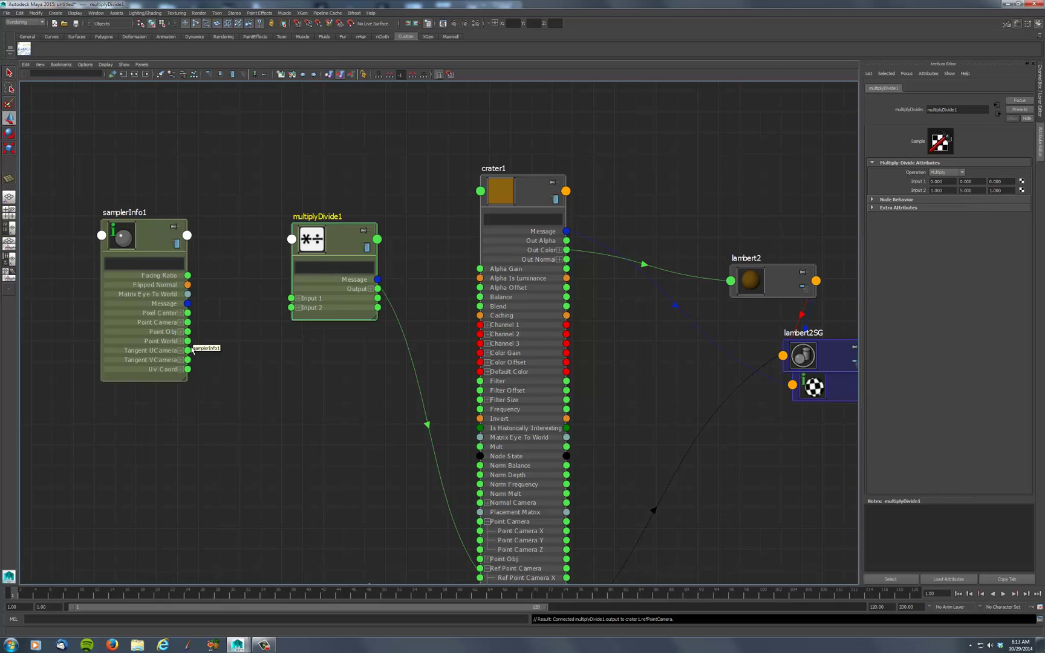
Connect samplerInfo1's Point World to multiplyDivide1's Input 1 and restore four panels.
drag(187, 341, 291, 298)
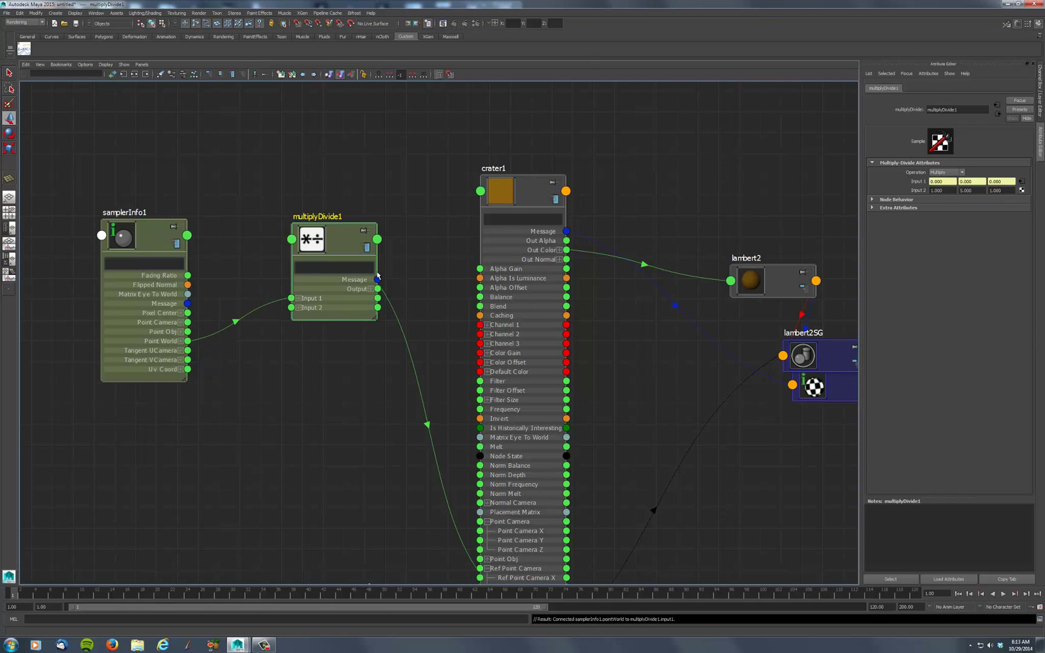
click(641, 182)
key(space)
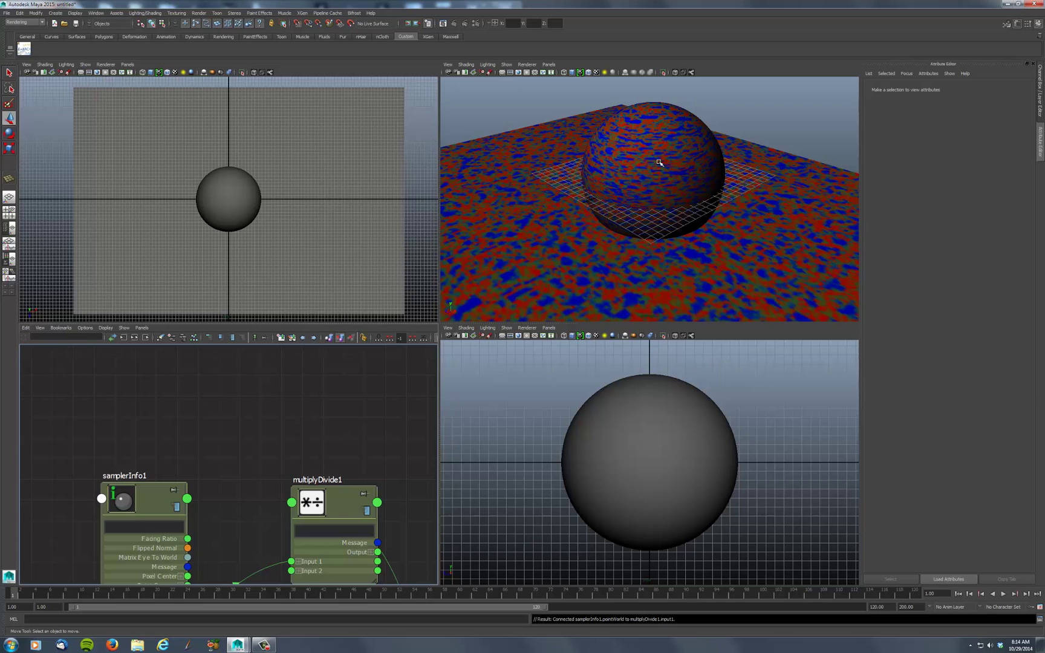
mouse_move(656, 178)
alt+mouse_down()
mouse_move(651, 161)
mouse_move(652, 179)
alt+mouse_up()
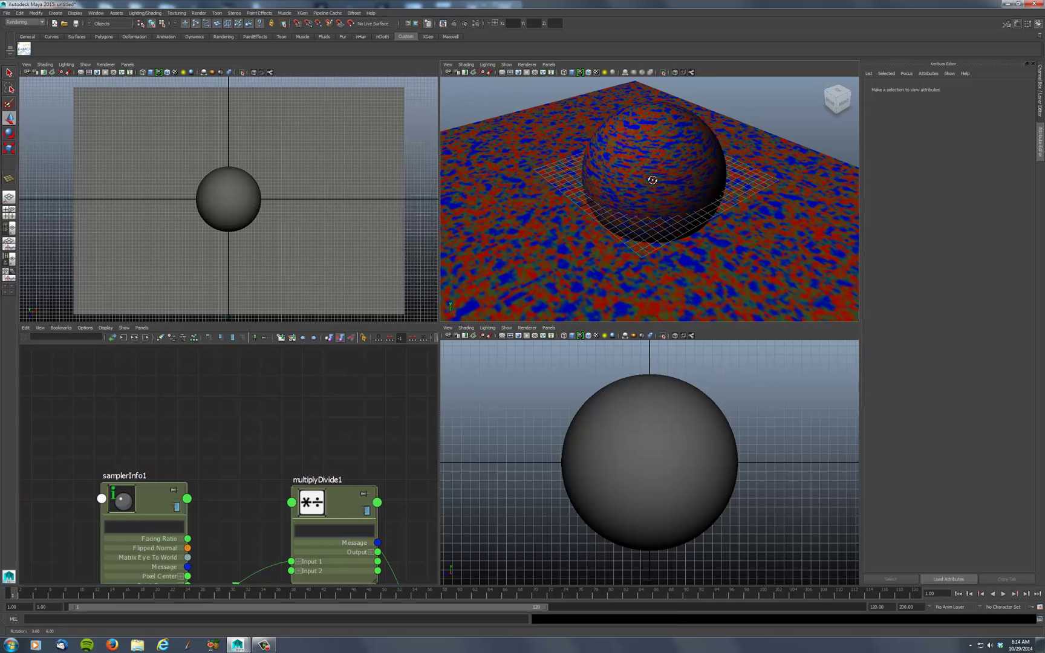
click(454, 24)
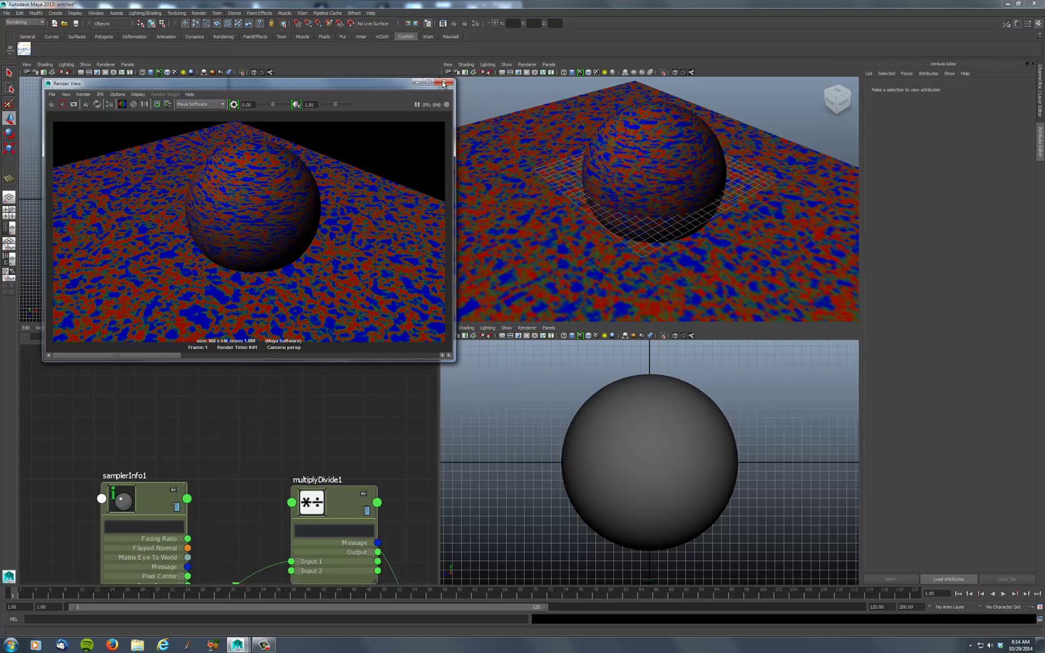
click(448, 82)
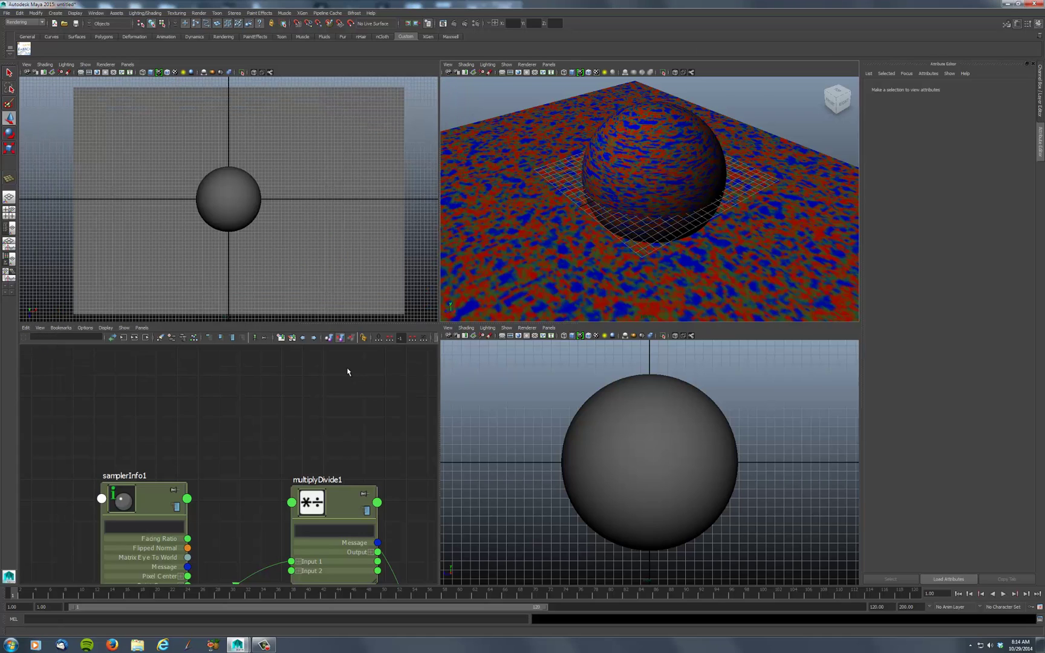
scroll(344, 373, down, 4)
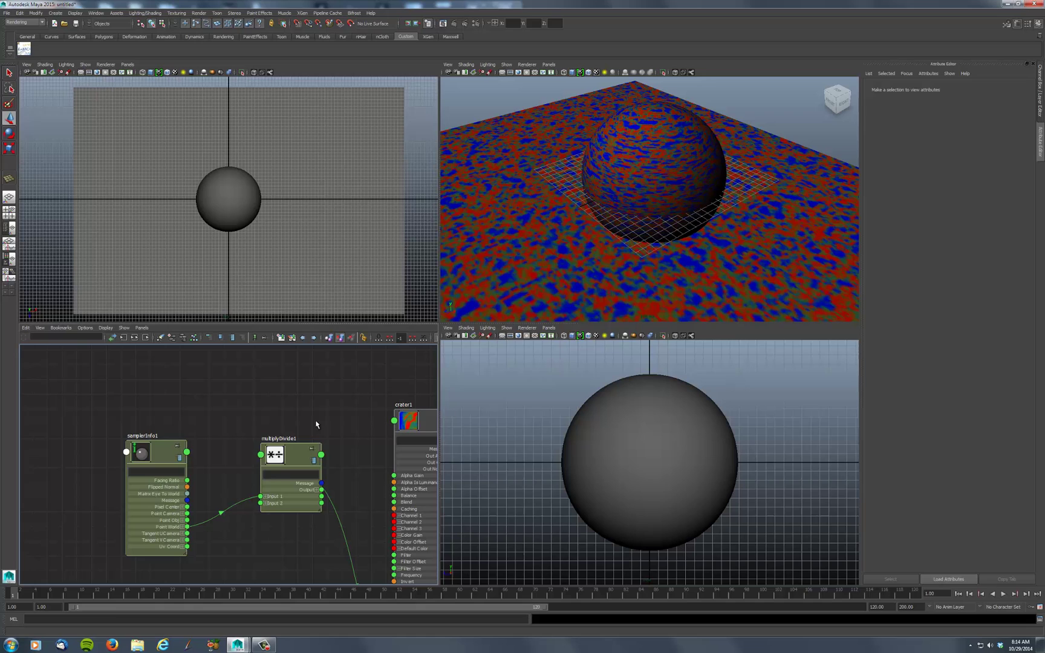
alt+middle_drag(323, 415, 292, 358)
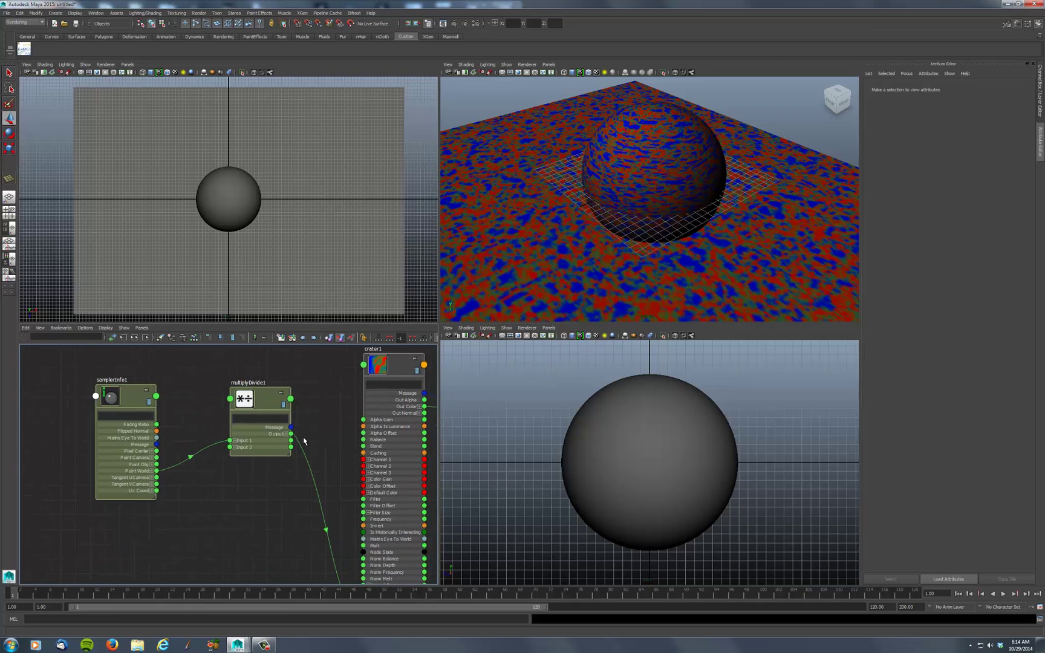
scroll(304, 441, down, 3)
alt+middle_drag(140, 465, 87, 446)
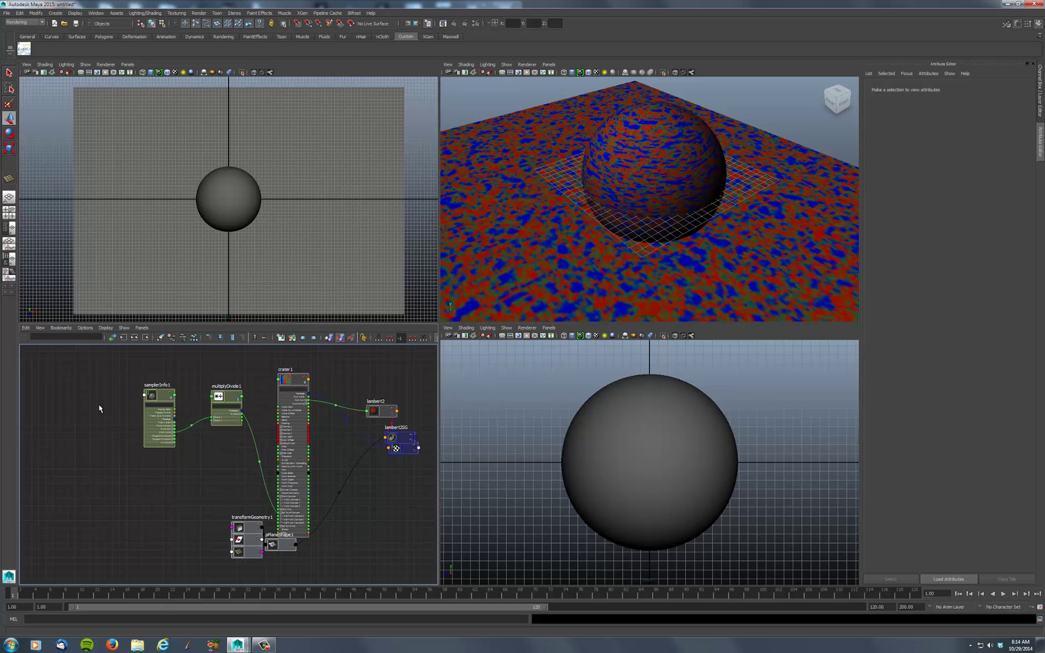
Rearrange samplerInfo1 and multiplyDivide1, then delete the links through multiplyDivide1.
drag(165, 394, 124, 374)
drag(229, 397, 192, 392)
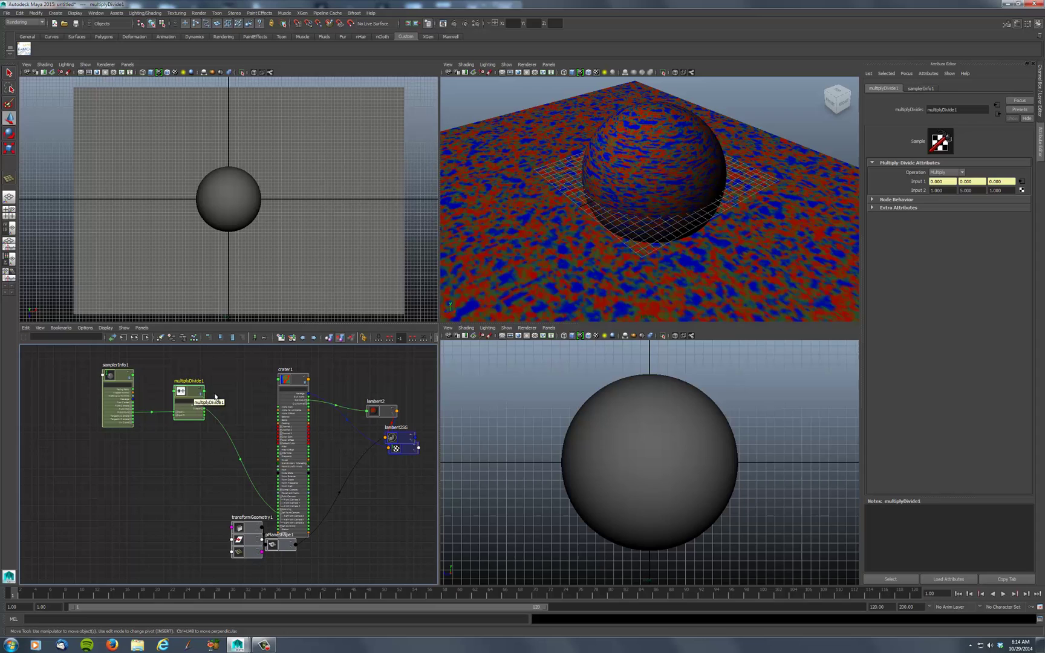
click(156, 420)
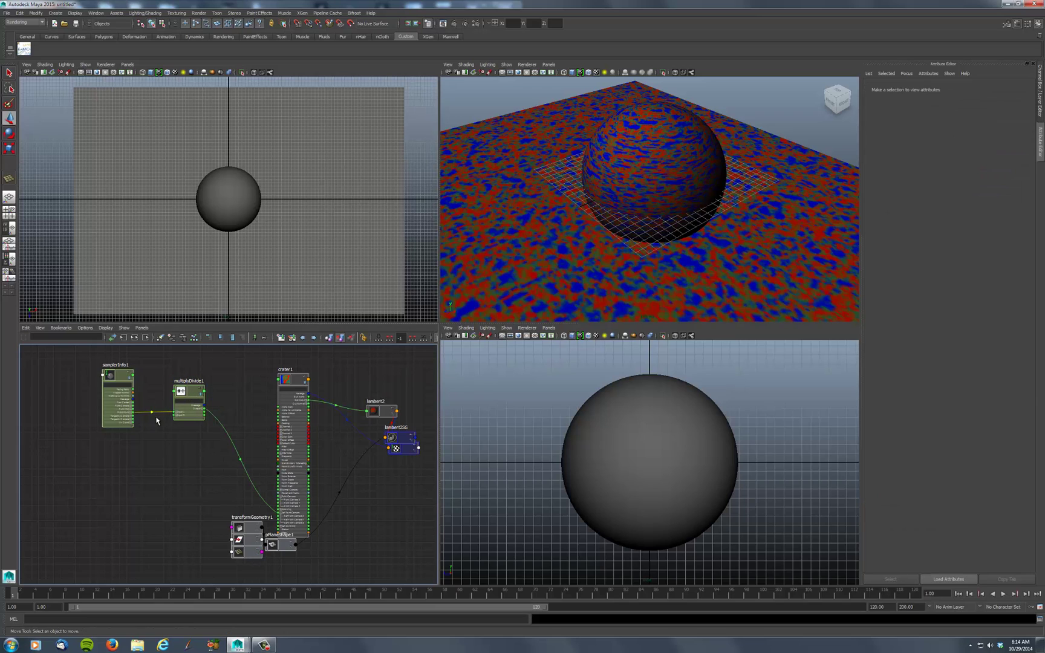
key(Delete)
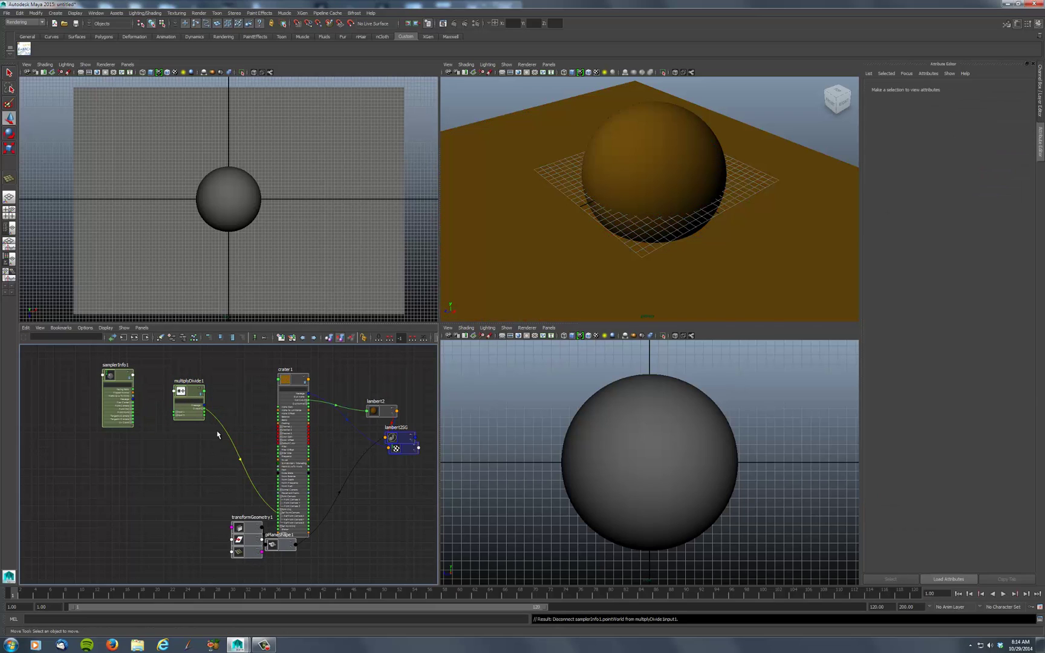
Set multiplyDivide1's Input 2 Y value to 2 and its operation to Divide.
click(188, 388)
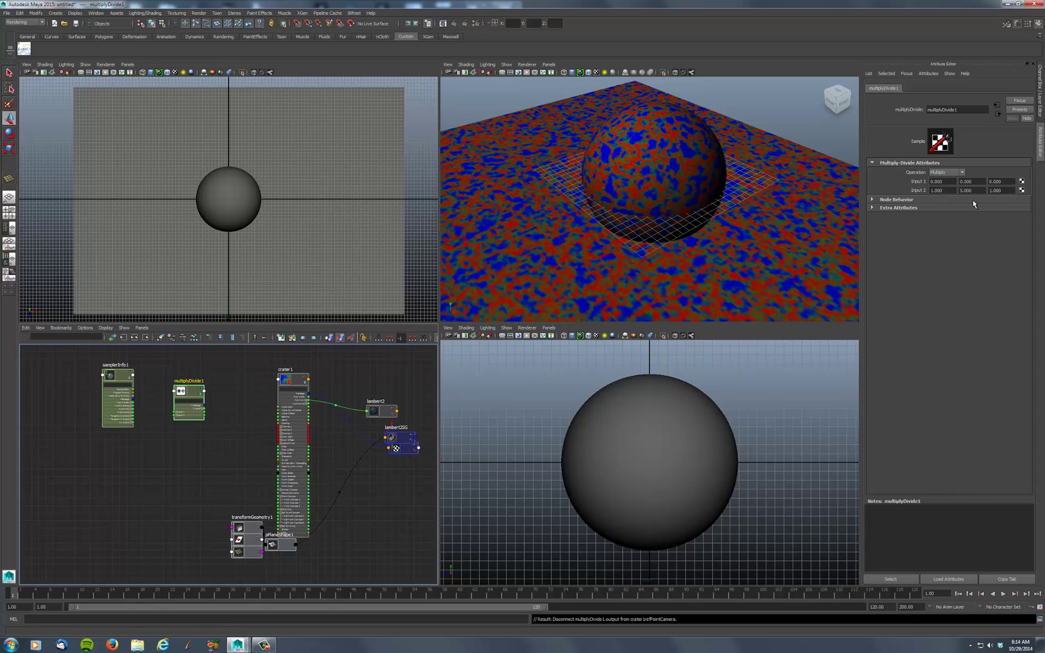
drag(977, 193, 954, 190)
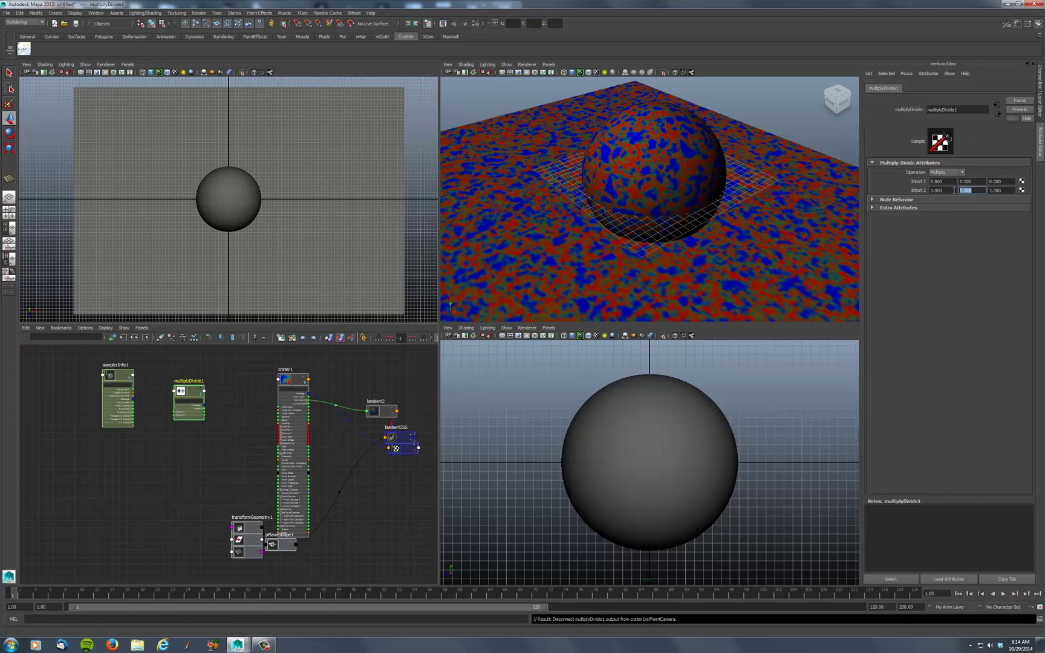
text(2)
key(Return)
click(947, 189)
Reconnect samplerInfo1's Point World into multiplyDivide1's Input 1.
drag(189, 393, 209, 385)
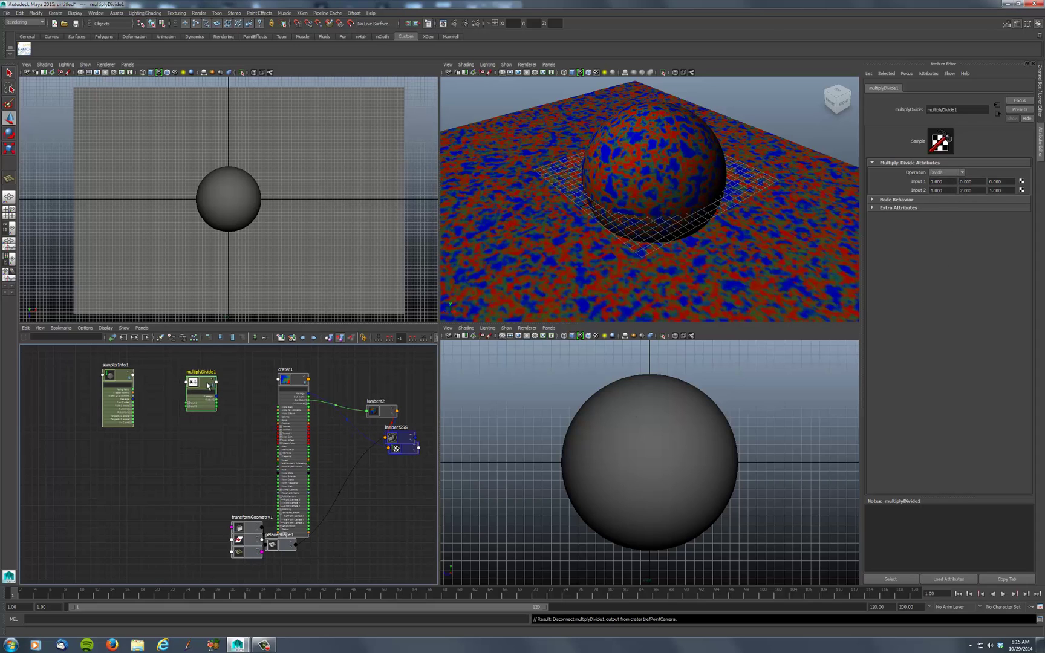
scroll(160, 424, up, 4)
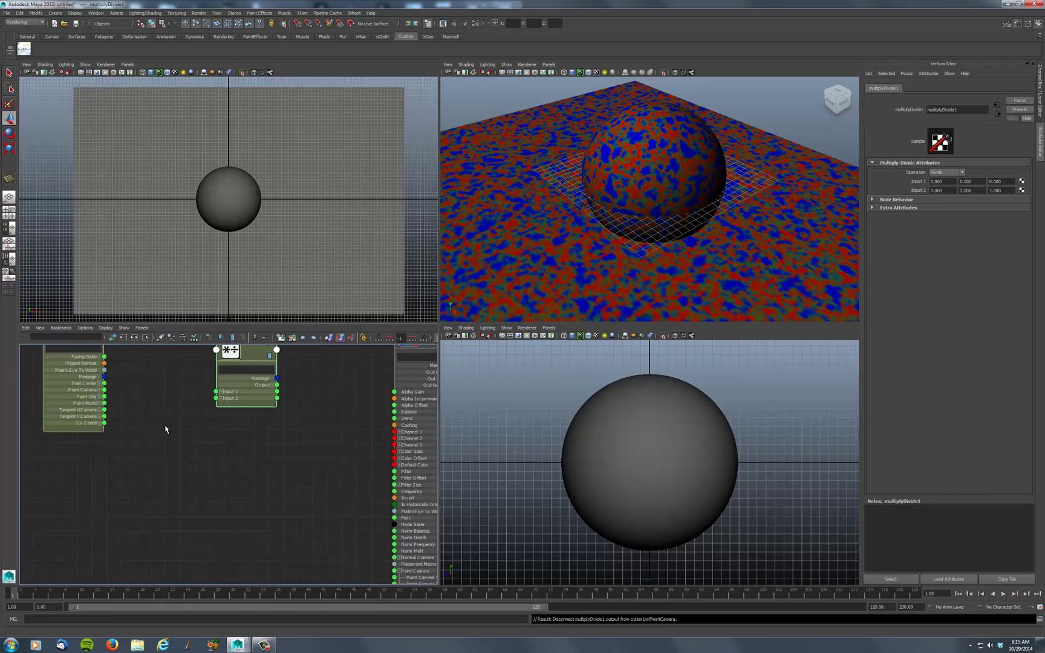
alt+middle_drag(165, 429, 142, 505)
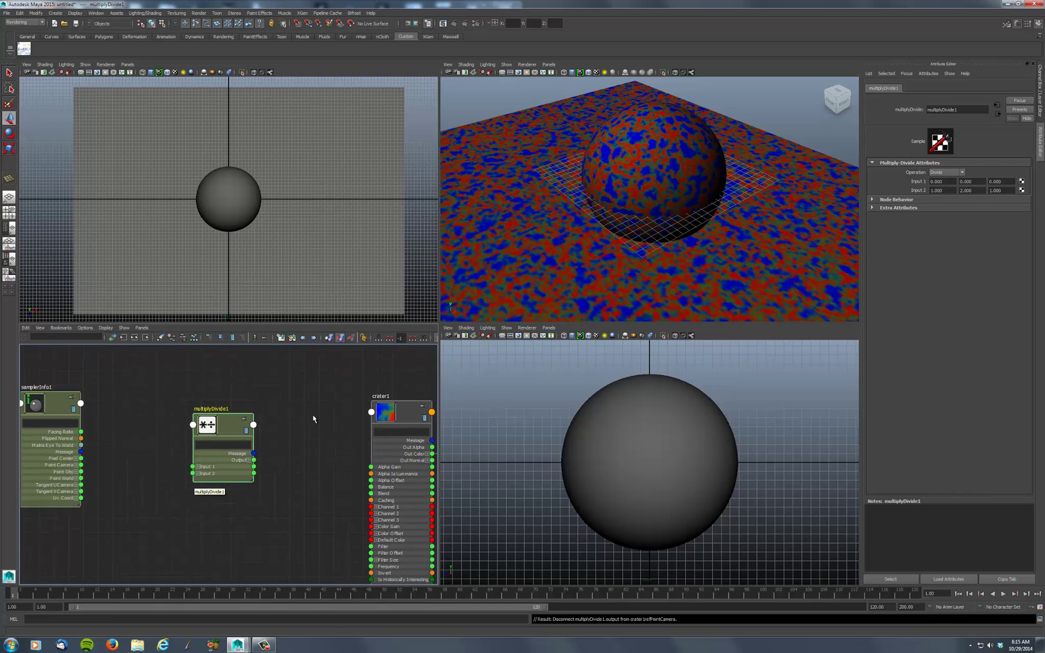
alt+middle_drag(314, 419, 322, 393)
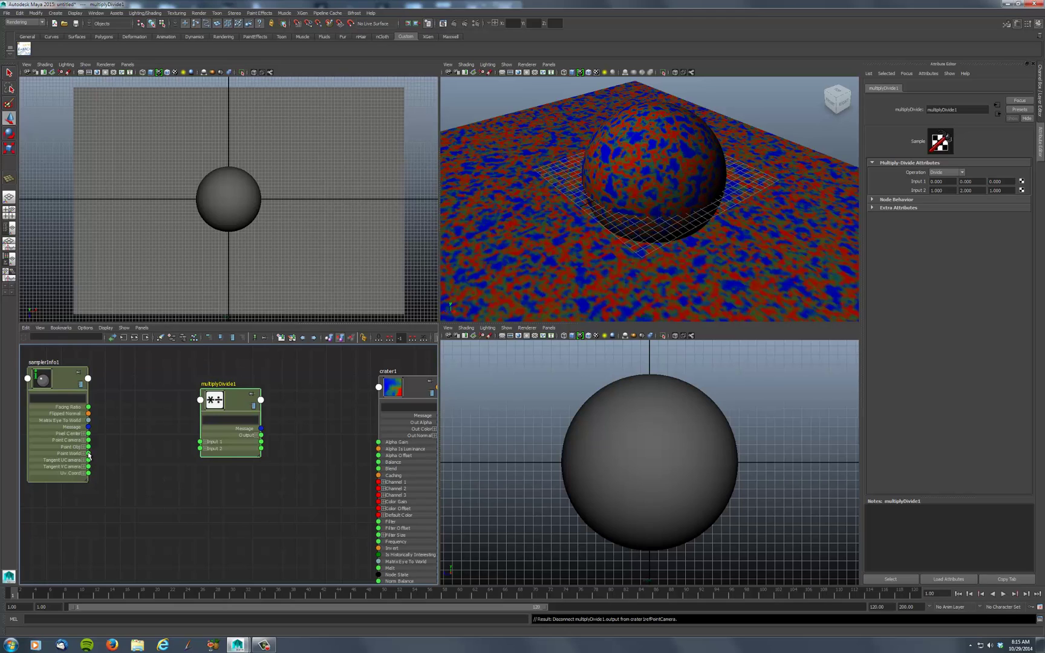
drag(90, 454, 200, 442)
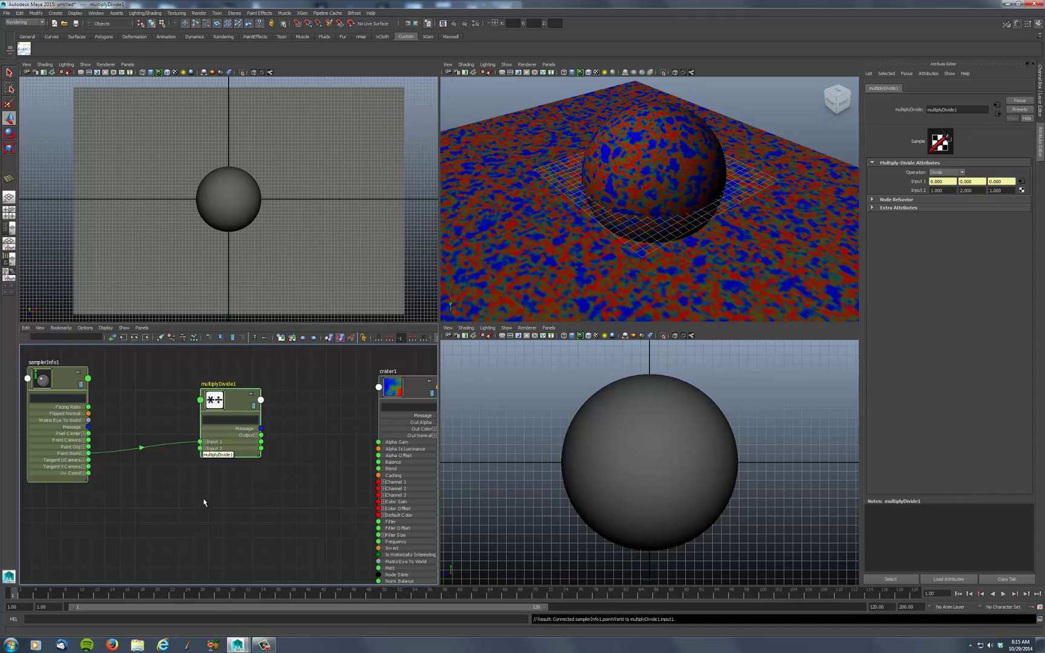
click(203, 510)
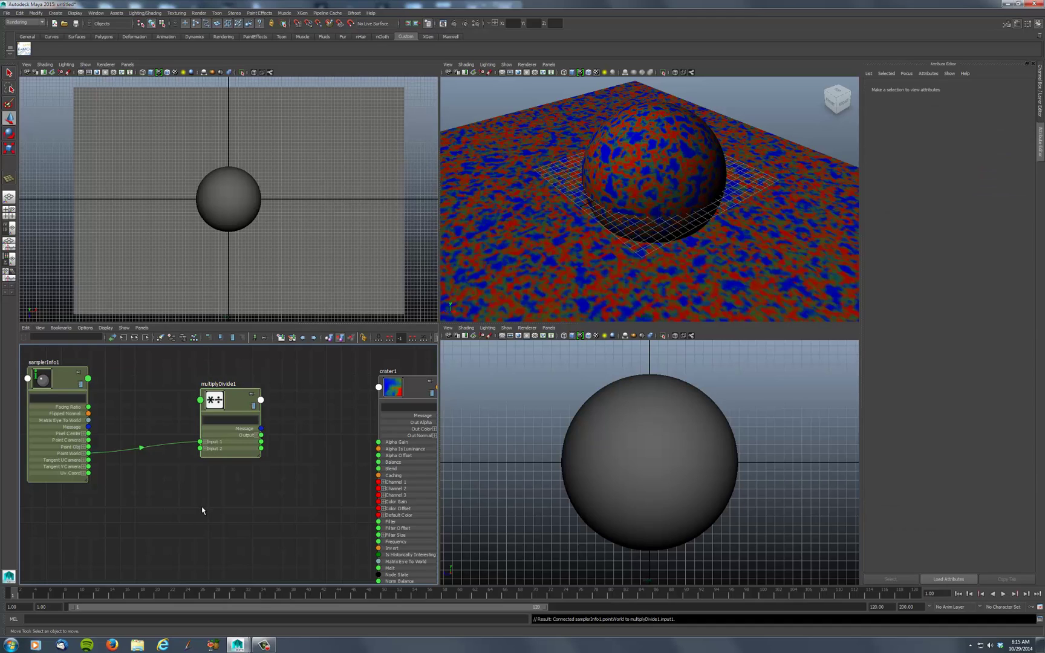
Create a distanceBetween node below multiplyDivide1 and feed samplerInfo1's Point World into its Point 1.
key(Tab)
text(dis)
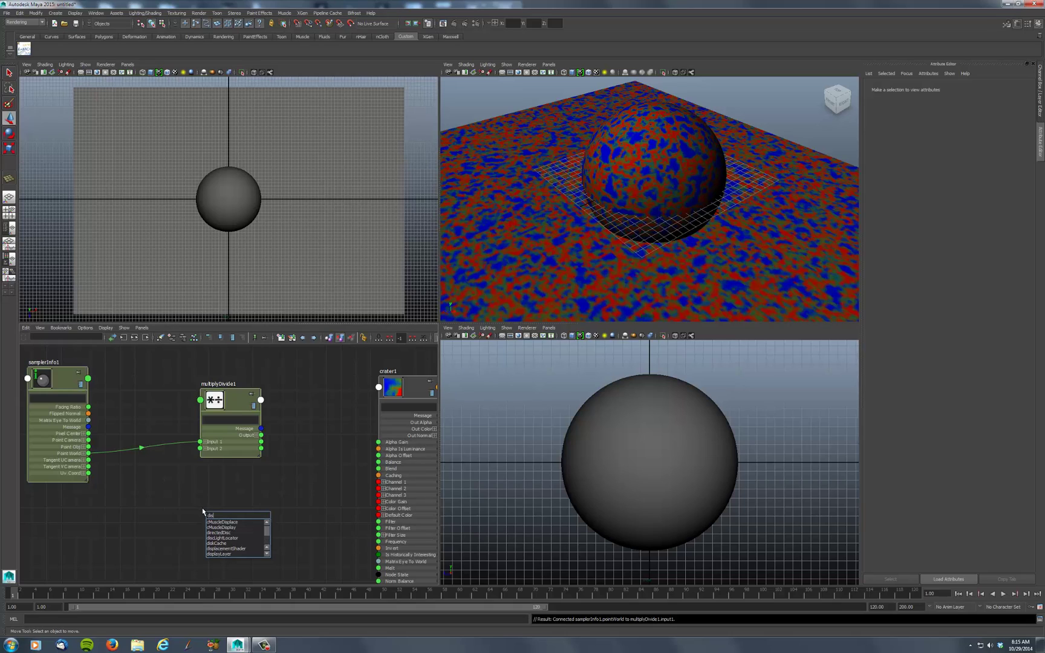
text(t)
click(224, 522)
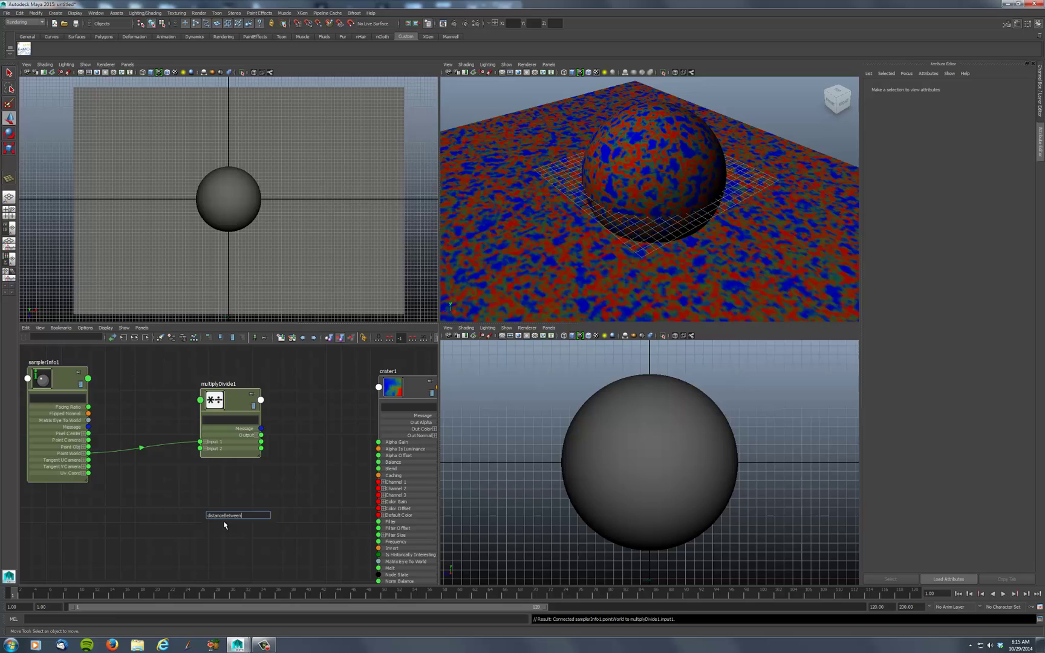
key(Return)
drag(244, 518, 200, 507)
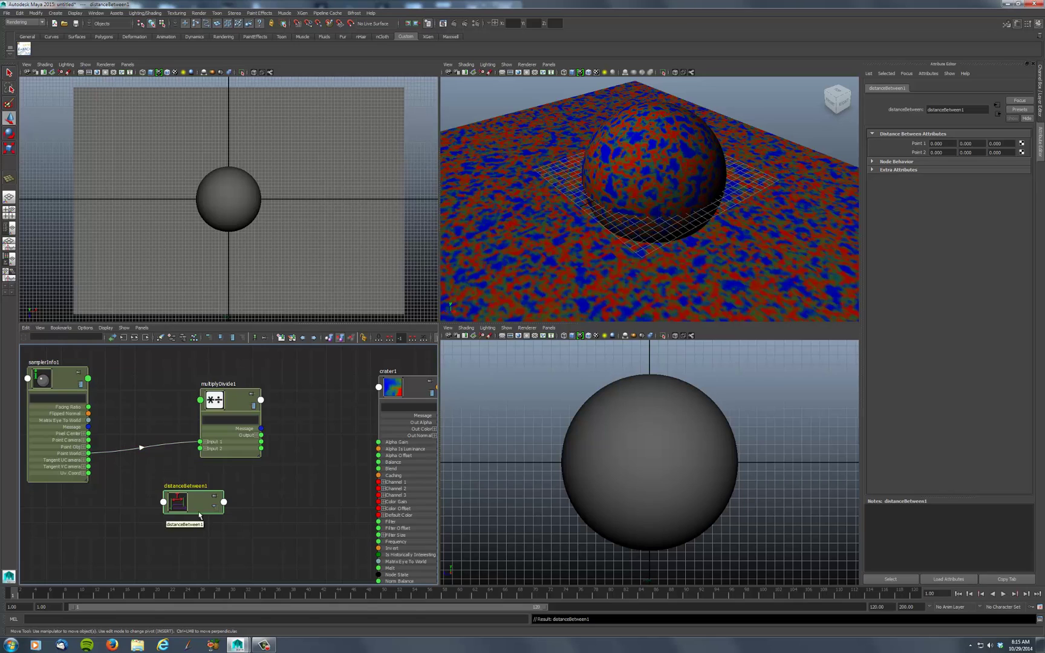
key(2)
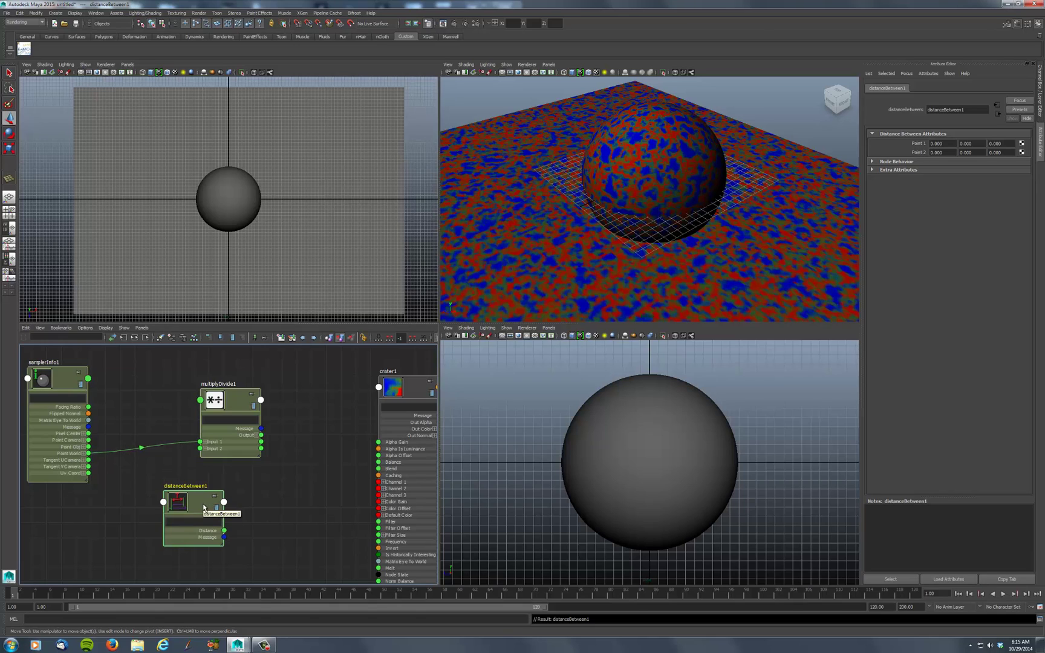
key(3)
drag(204, 508, 254, 482)
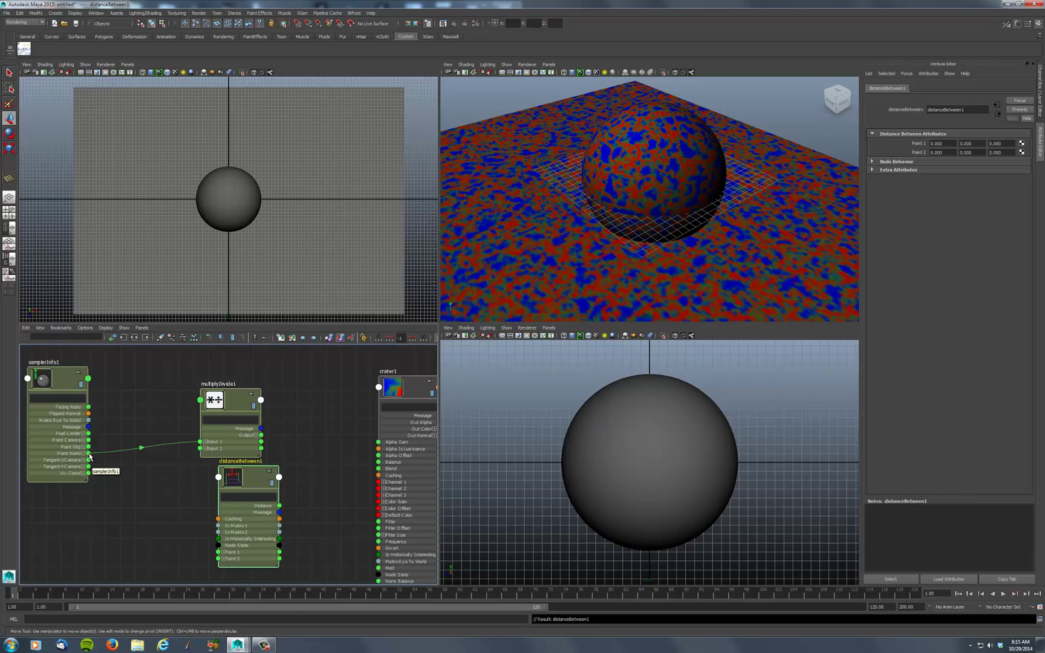
drag(88, 453, 218, 553)
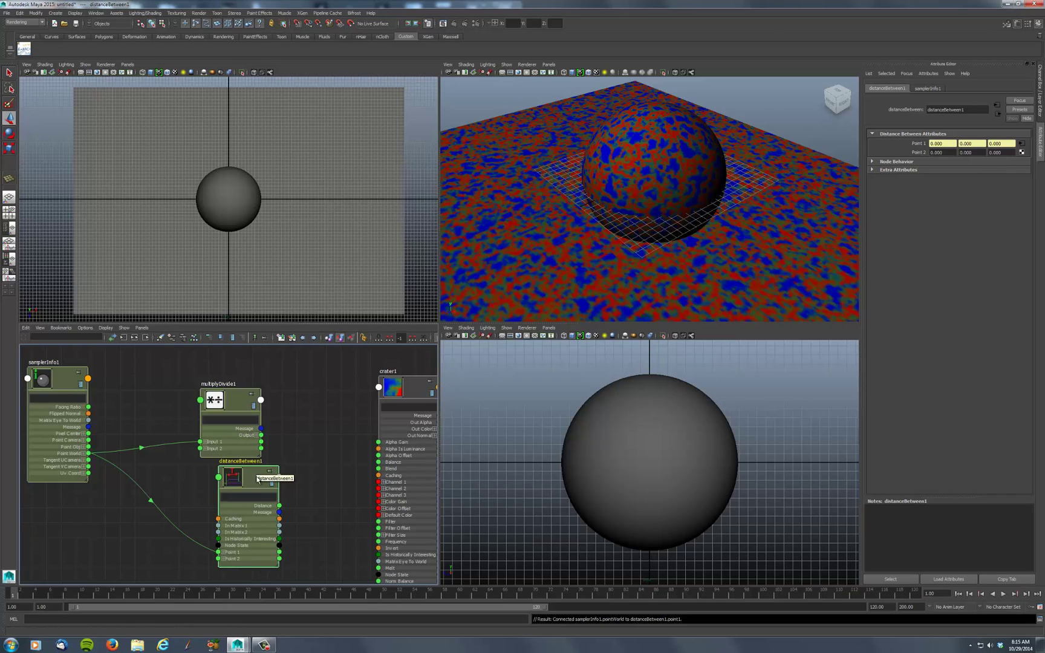
Connect distanceBetween1's Distance to multiplyDivide1's Input 2X, Input 2Y and Input 2Z.
drag(252, 481, 185, 477)
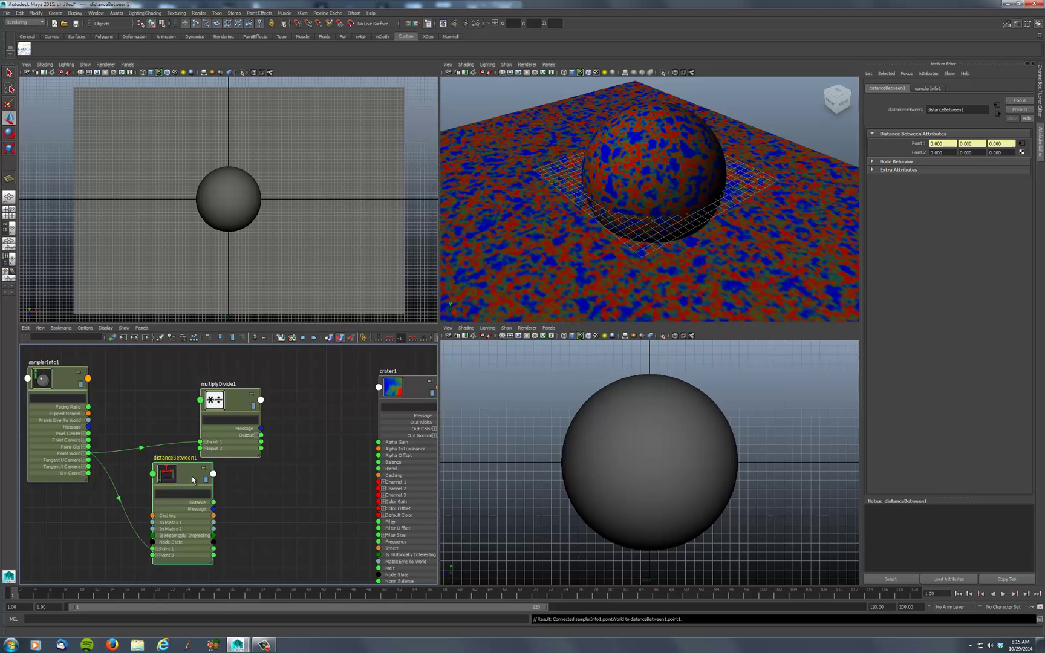
drag(192, 476, 174, 485)
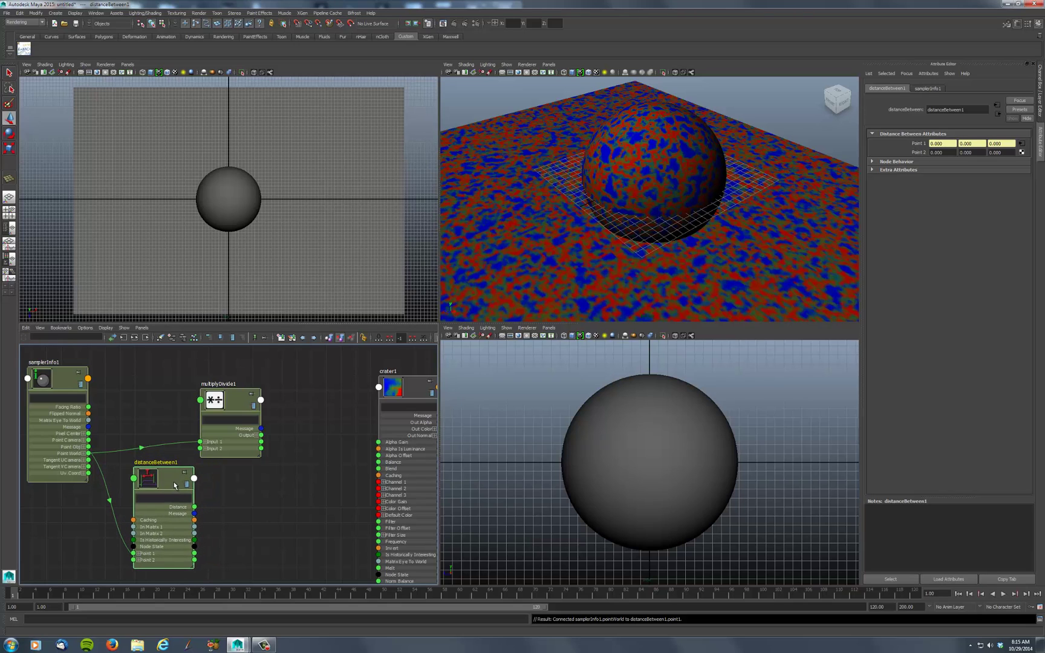
drag(212, 447, 266, 447)
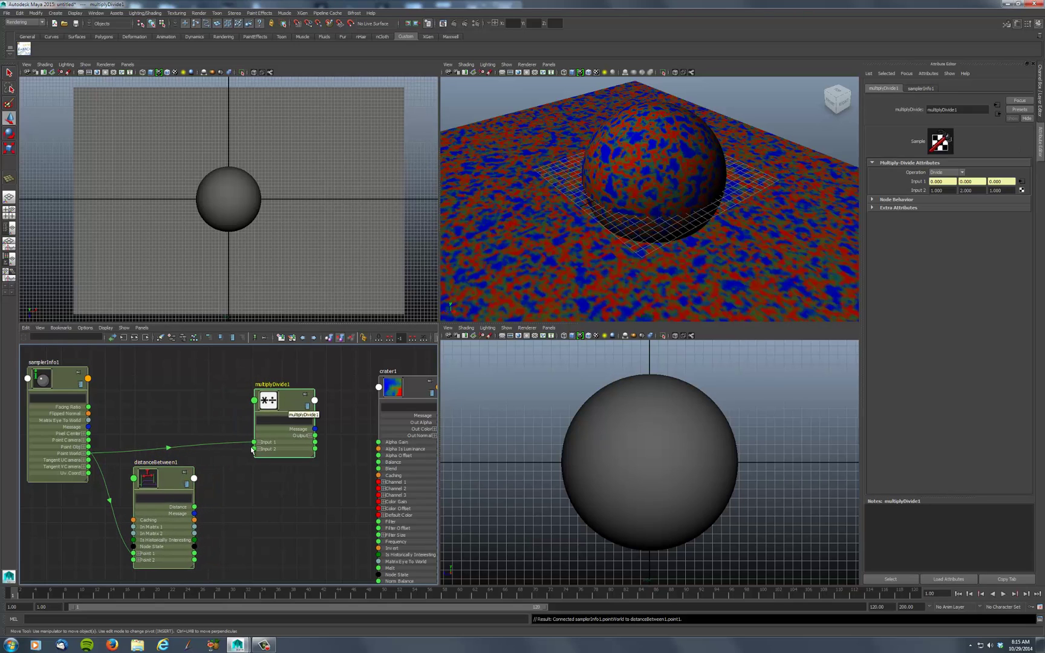
drag(193, 507, 254, 452)
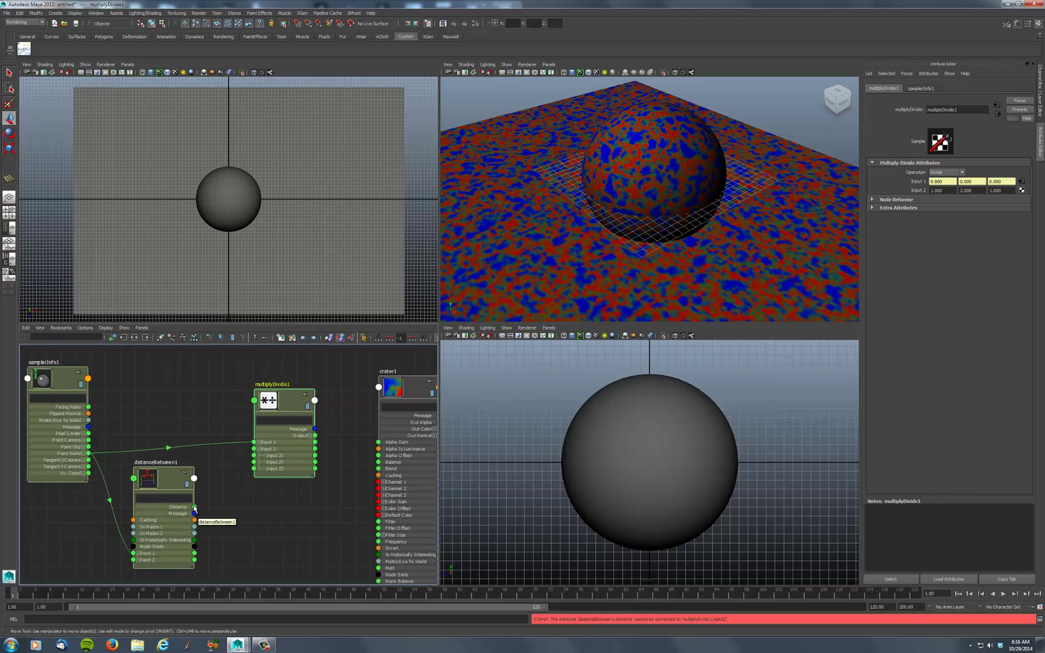
drag(194, 507, 269, 461)
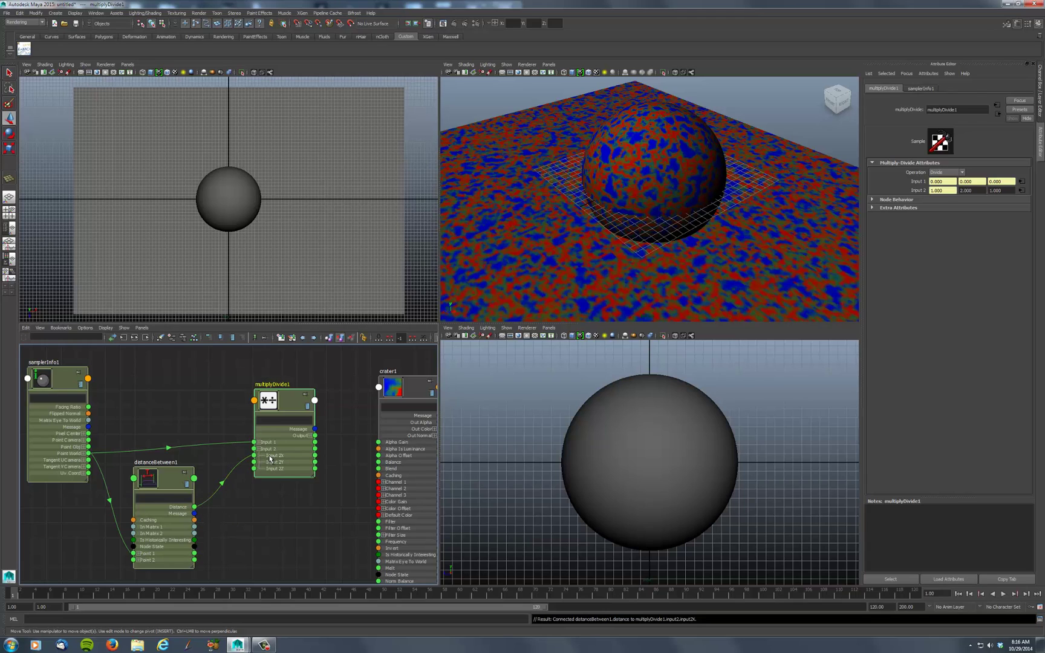
drag(194, 507, 272, 465)
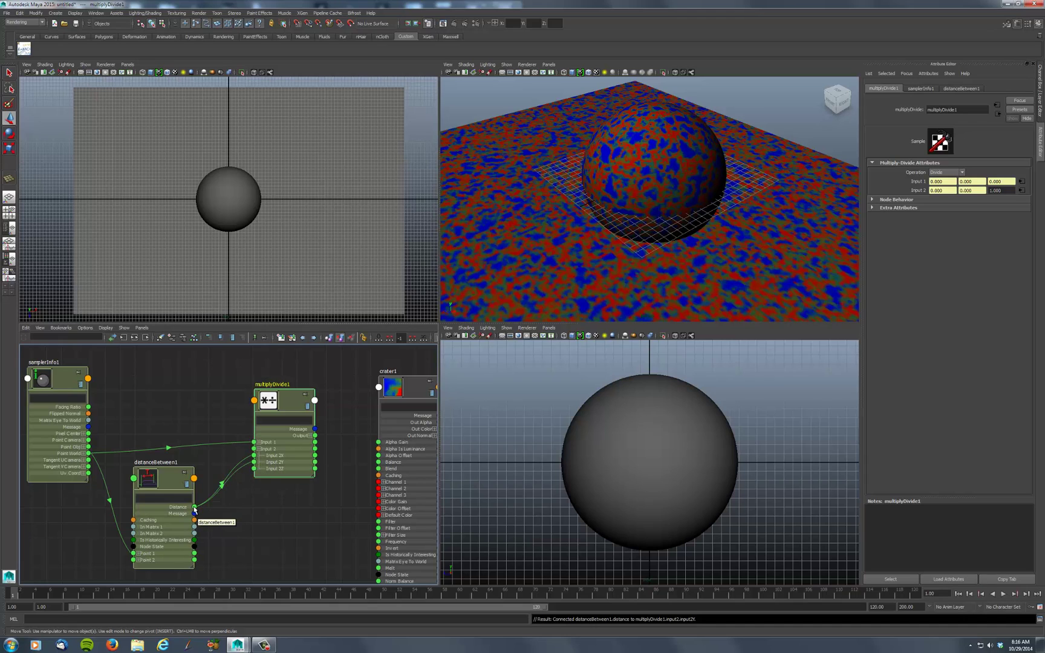
drag(194, 507, 271, 470)
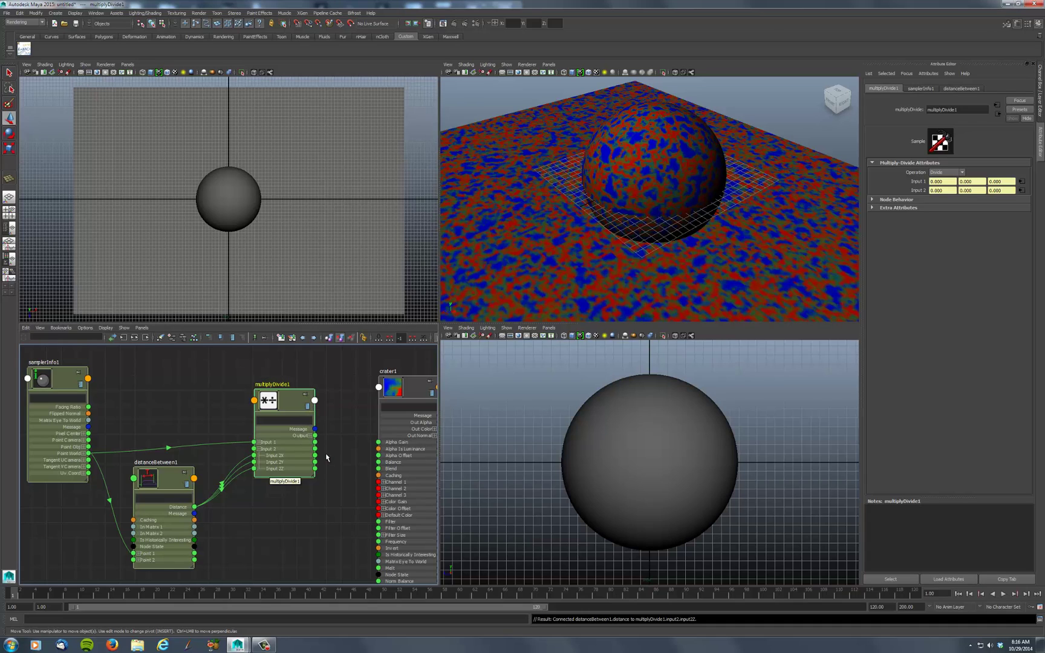
scroll(327, 460, down, 2)
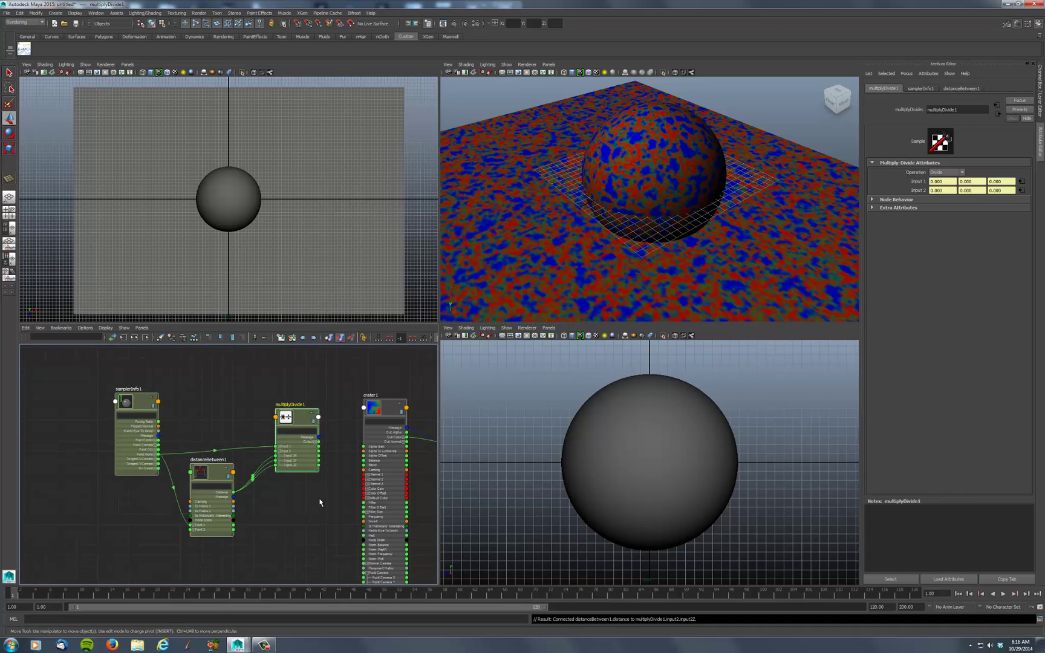
Wire multiplyDivide1's output into crater1, then render a low-angle view showing the radial streaks.
middle_drag(320, 506, 307, 420)
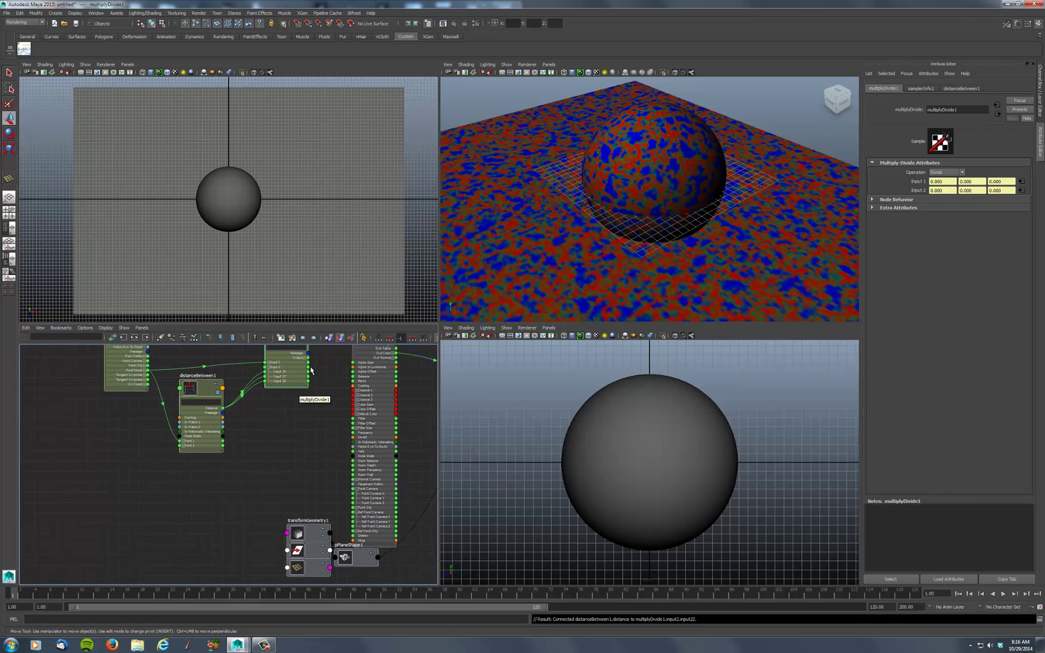
drag(308, 360, 353, 512)
click(502, 245)
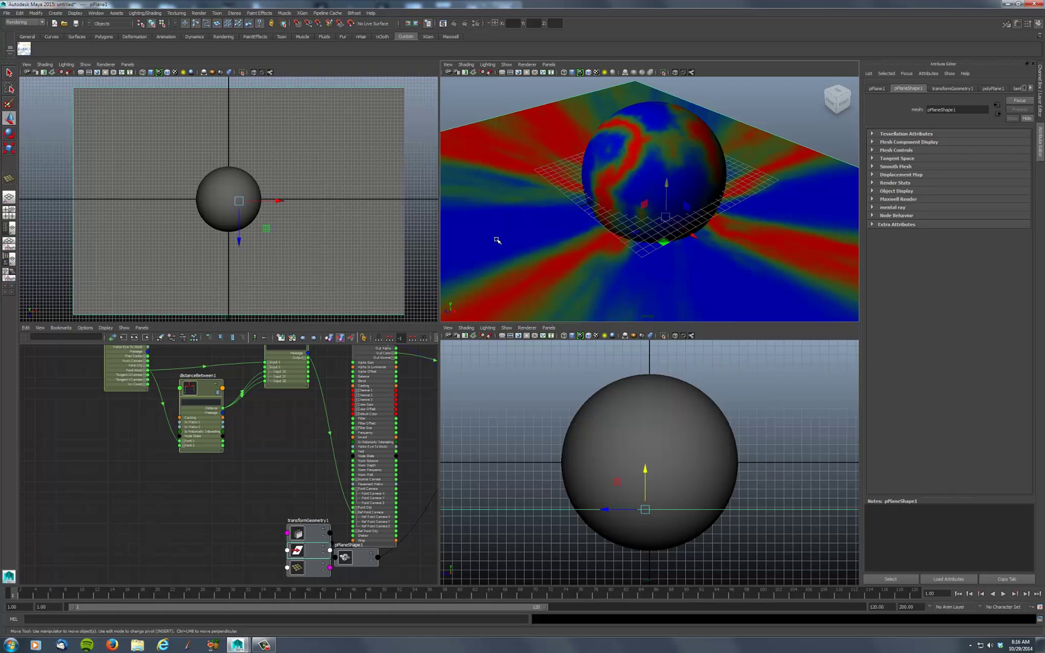
mouse_move(537, 249)
alt+mouse_down()
mouse_move(537, 227)
mouse_move(537, 257)
alt+mouse_up()
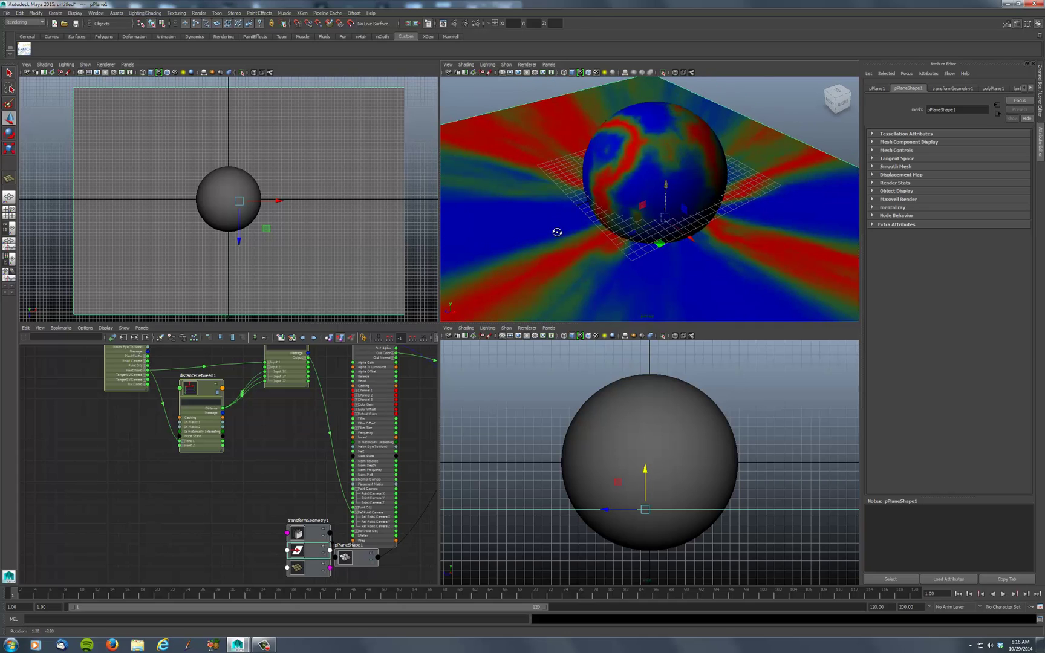
click(454, 26)
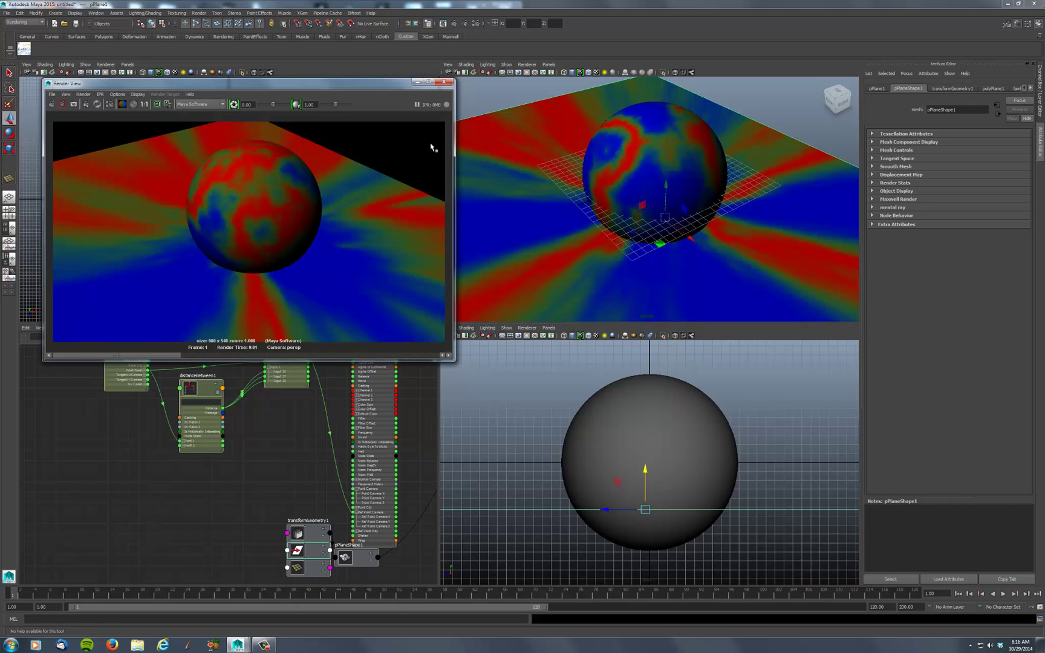
click(444, 82)
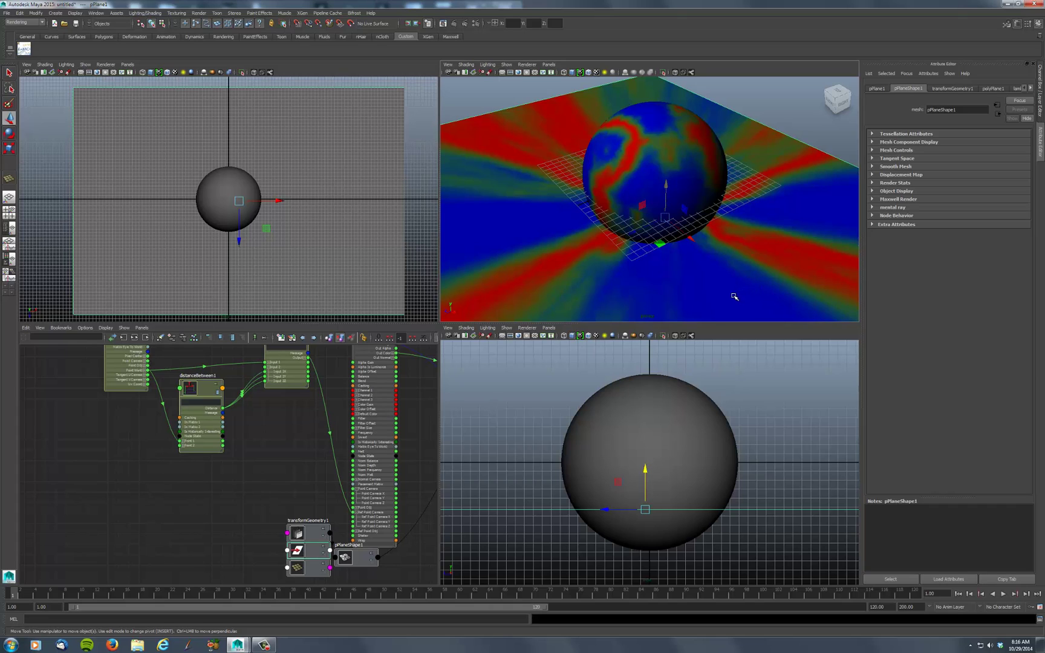
Duplicate pPlane1 into pPlane2, rotate it about 90° on X, and stand it behind the sphere.
key(ctrl+d)
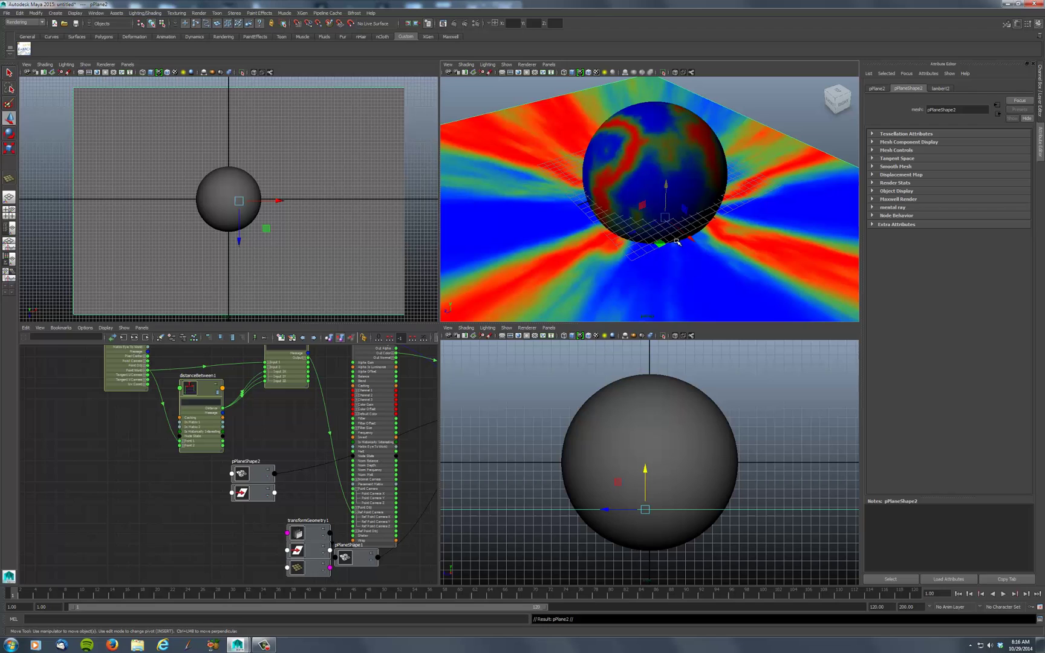
drag(632, 232, 702, 219)
key(e)
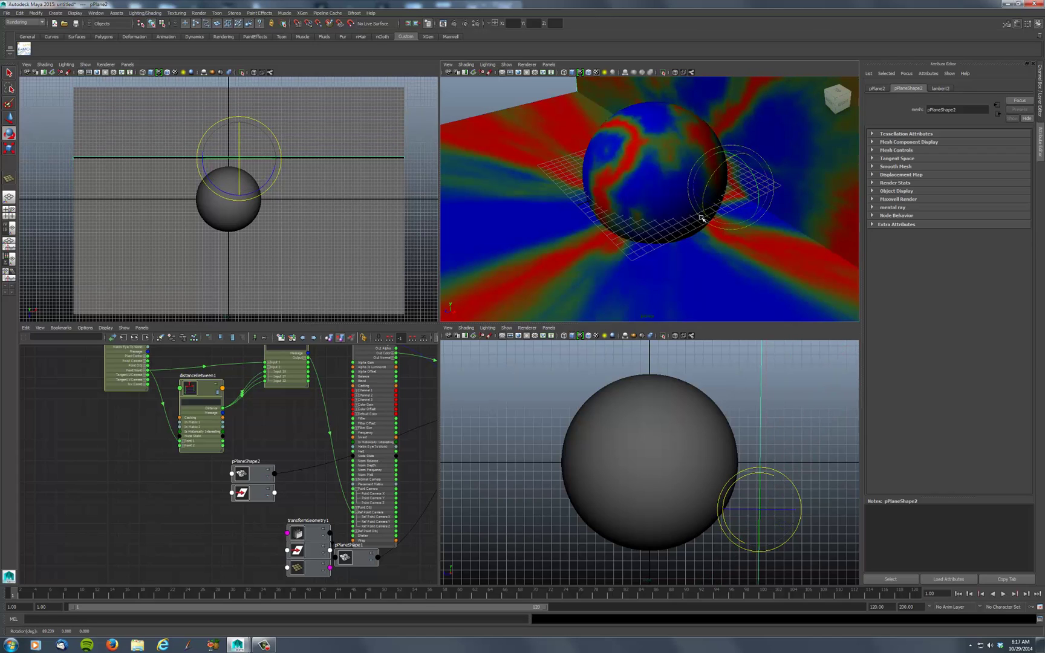
key(w)
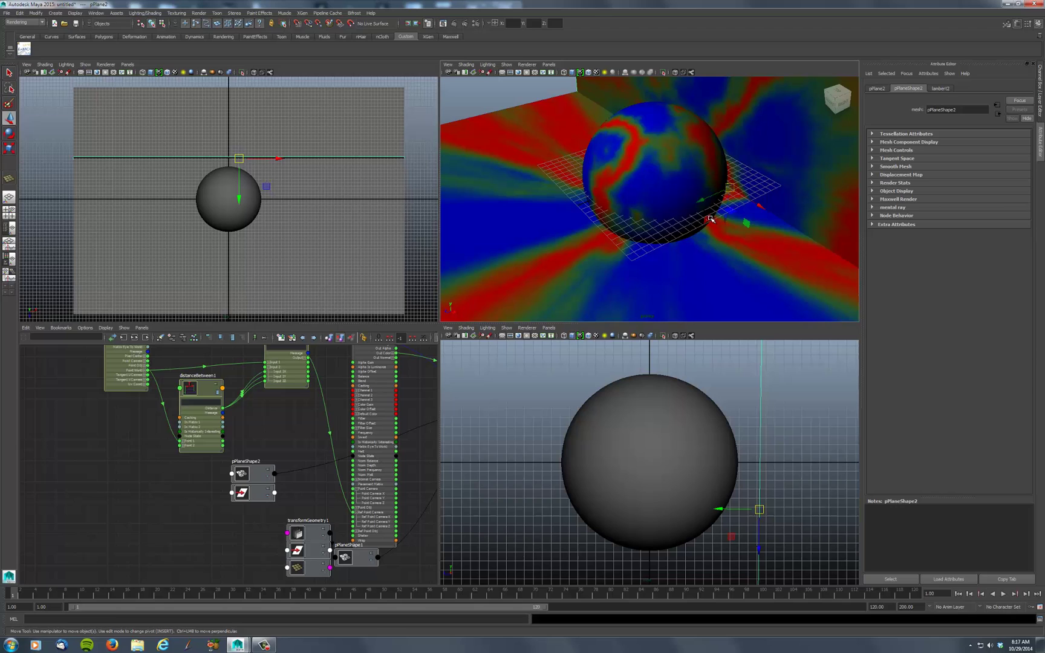
drag(702, 199, 651, 242)
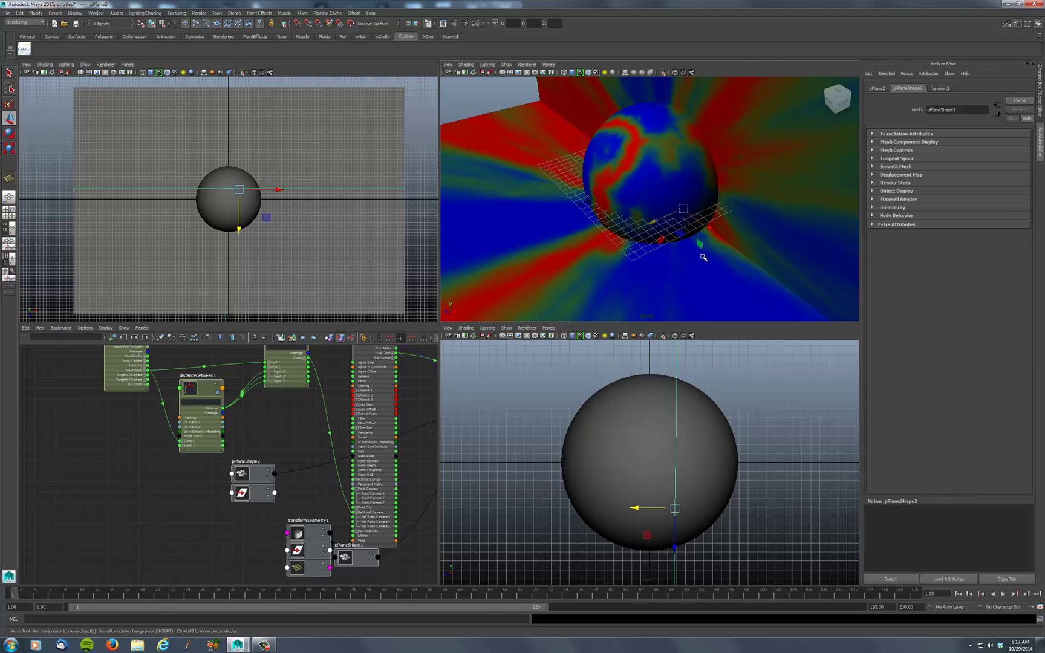
mouse_move(654, 225)
mouse_down()
mouse_move(576, 253)
mouse_move(655, 226)
mouse_up()
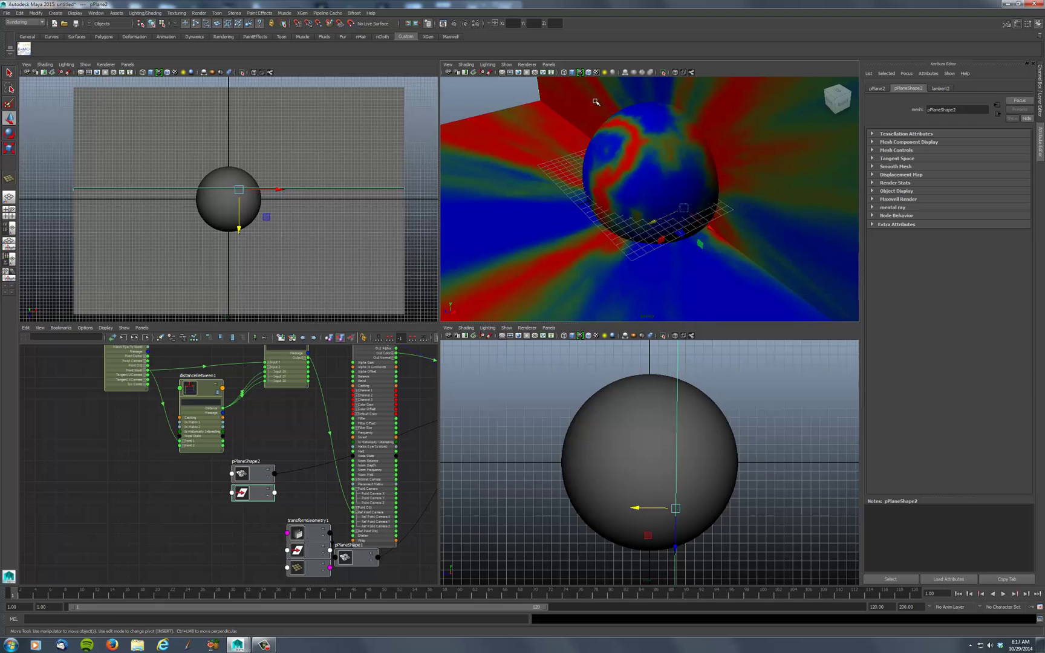
key(ctrl+a)
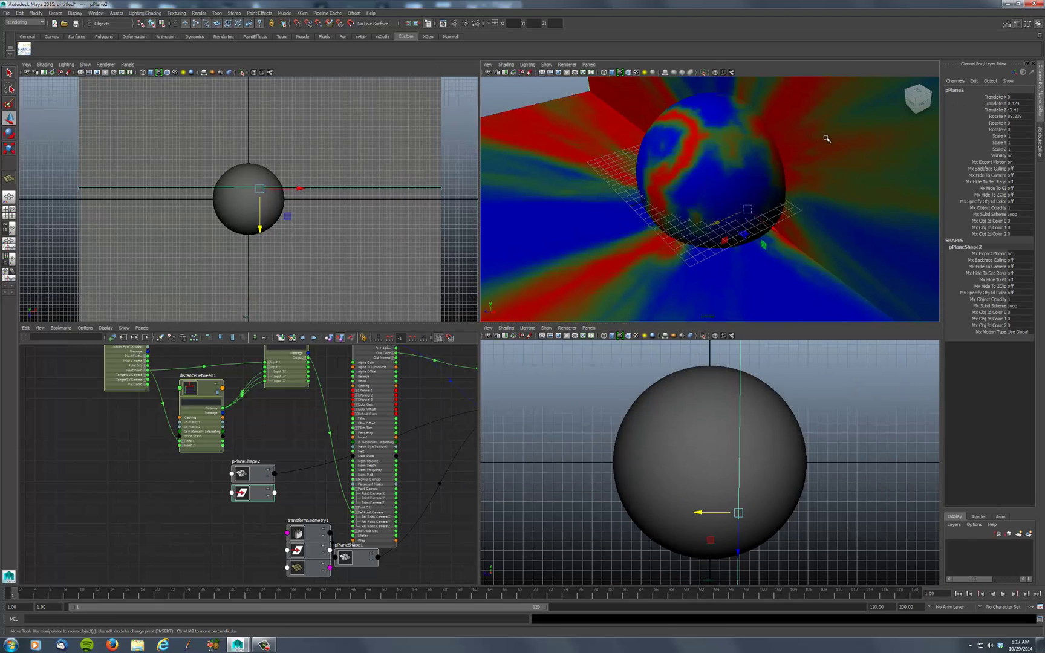
Reset pPlane1's translate and rotate values to zero with Modify > Reset Transformations.
key(space)
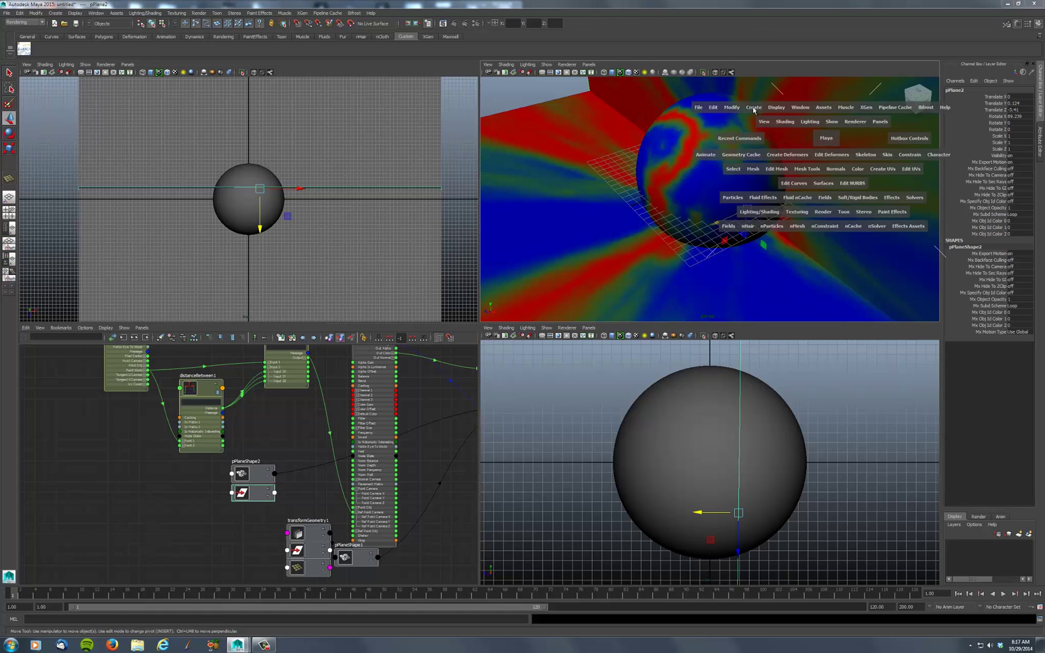
click(731, 108)
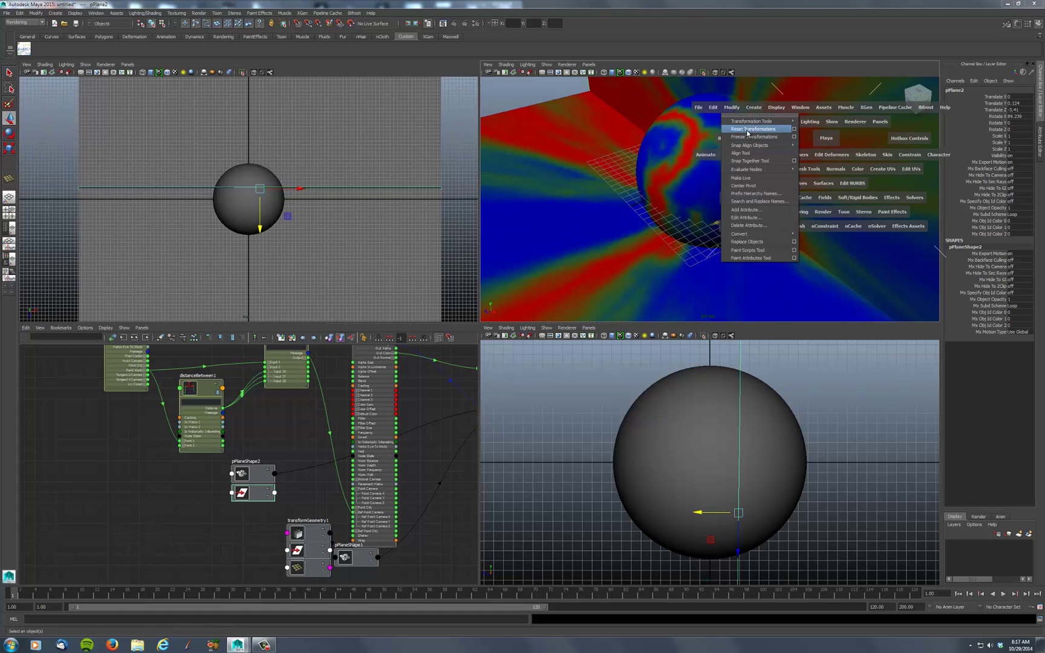
click(747, 130)
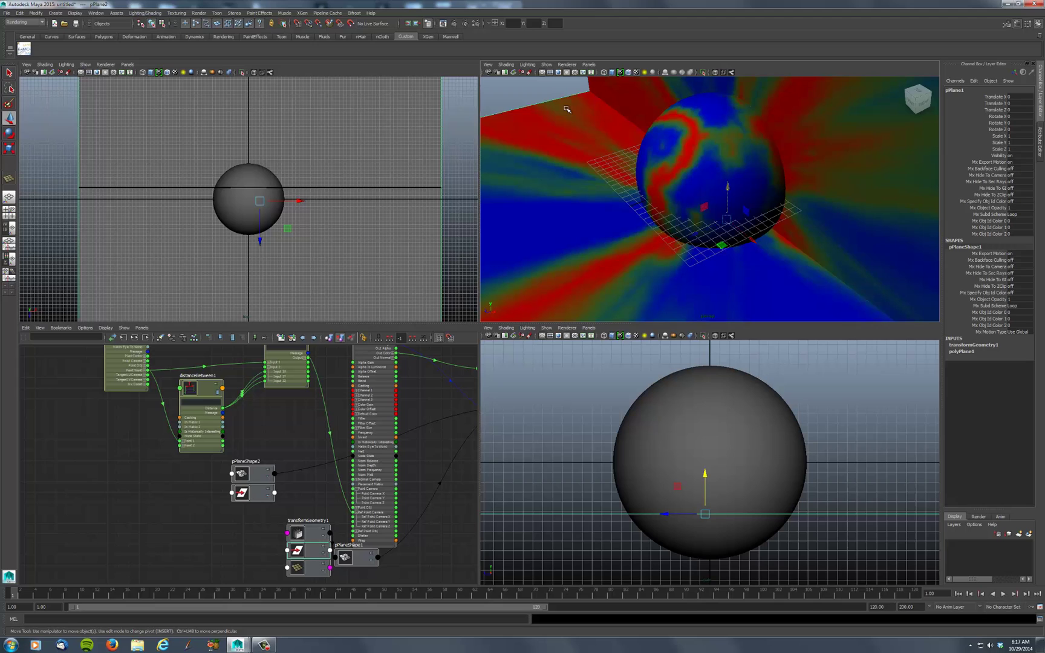
Render the current frame of the streaked sphere, floor and wall, then close the Render View.
click(454, 23)
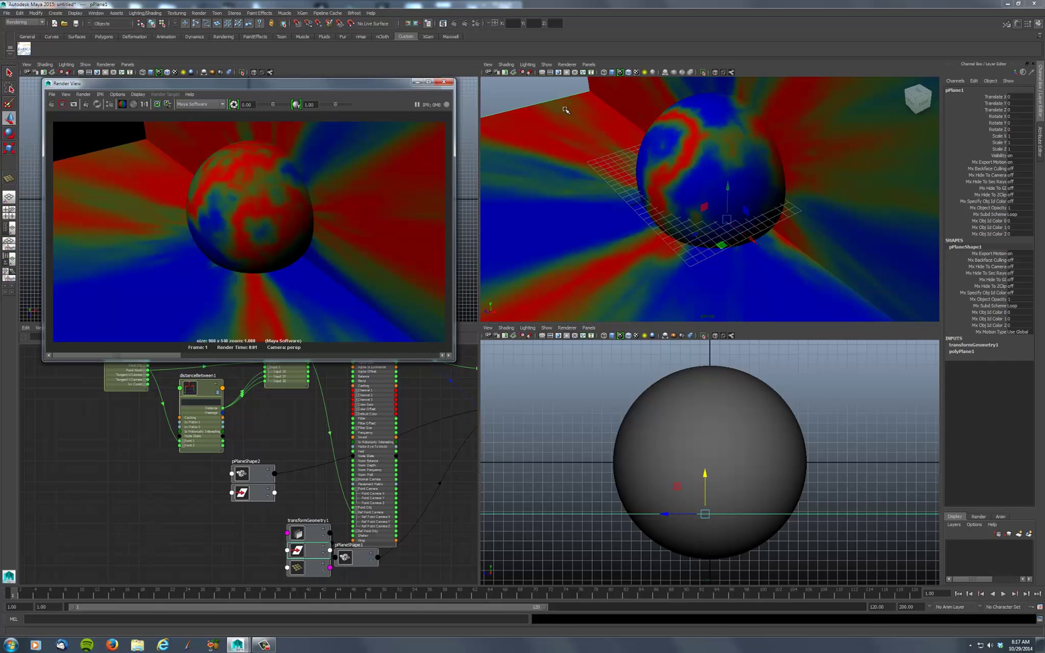
drag(381, 85, 410, 77)
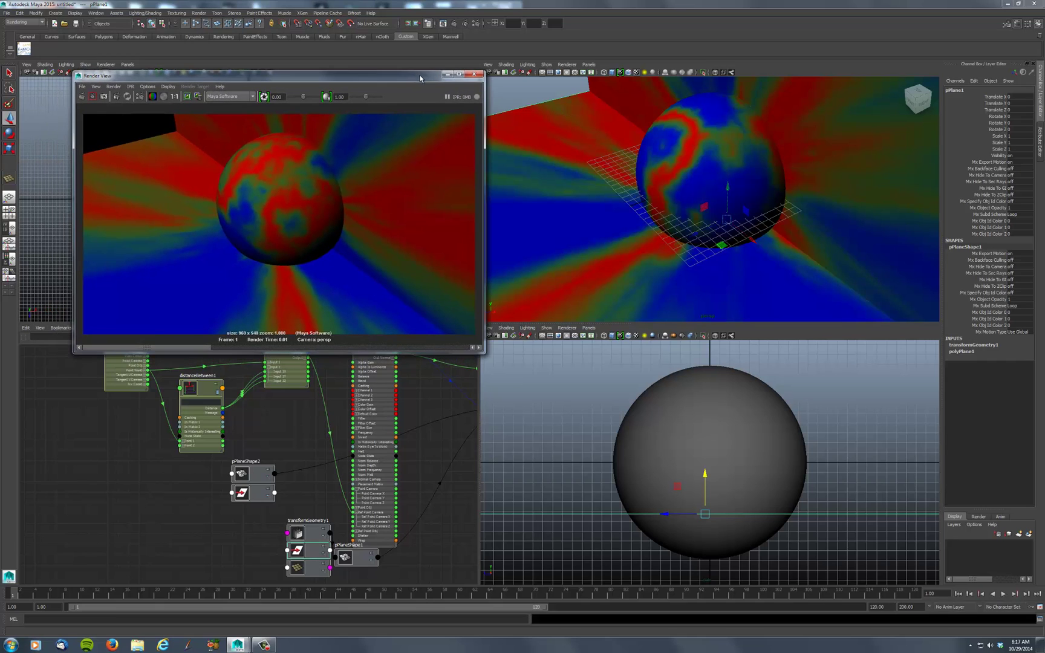
click(473, 74)
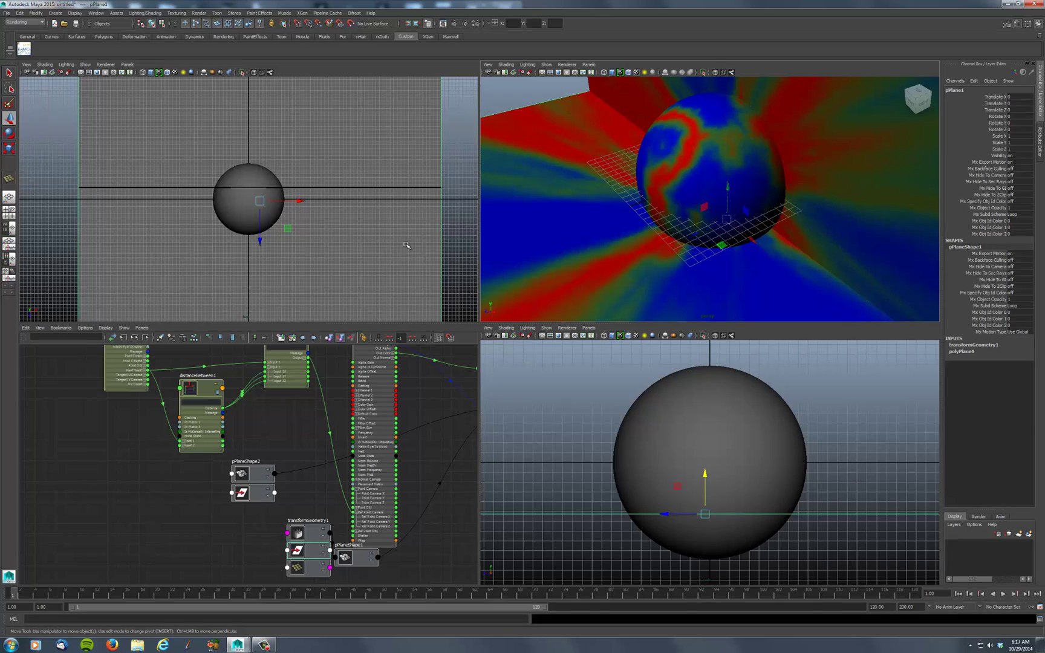
scroll(159, 481, down, 4)
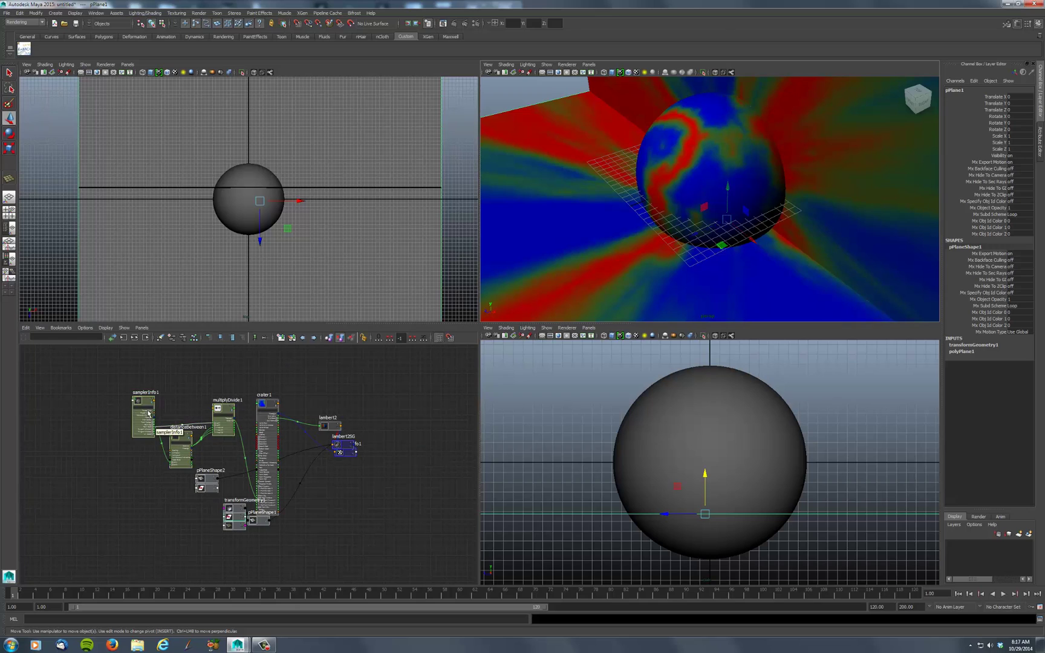
Line up samplerInfo1, distanceBetween1 and multiplyDivide1 in a left-to-right row in the graph.
drag(143, 417, 93, 397)
drag(182, 446, 143, 452)
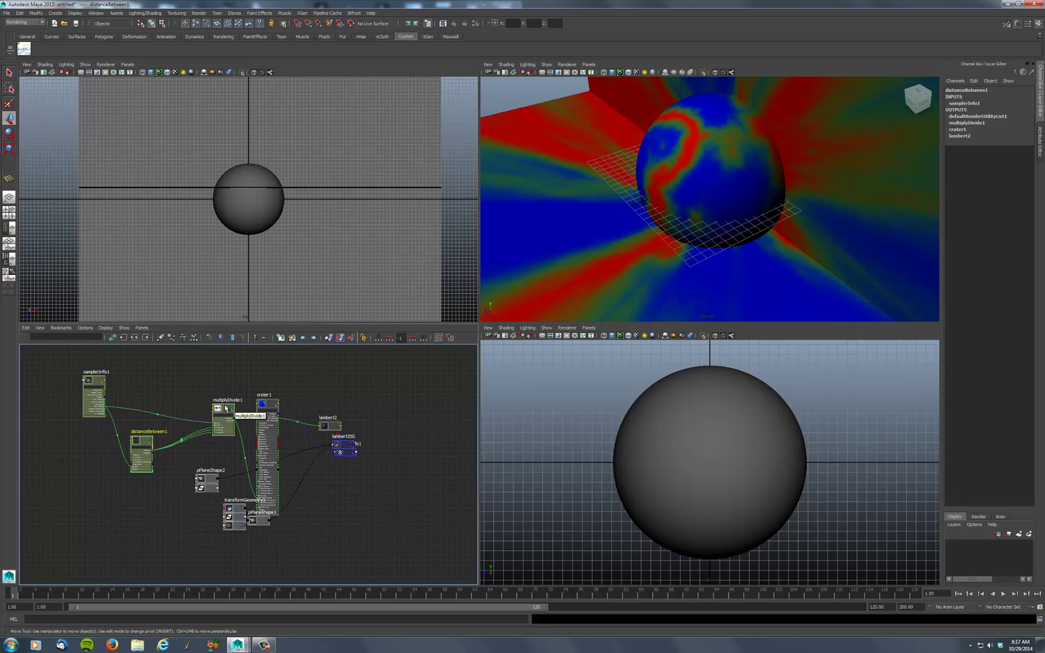
drag(223, 409, 203, 397)
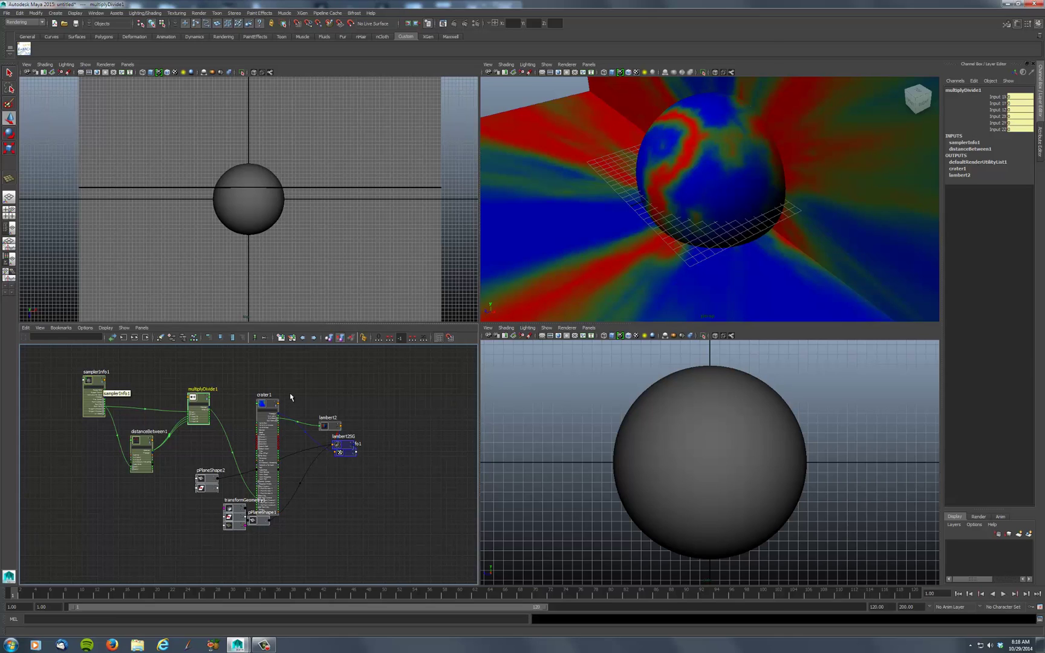
Frame all nodes in the graph and nudge samplerInfo1 slightly upward.
key(a)
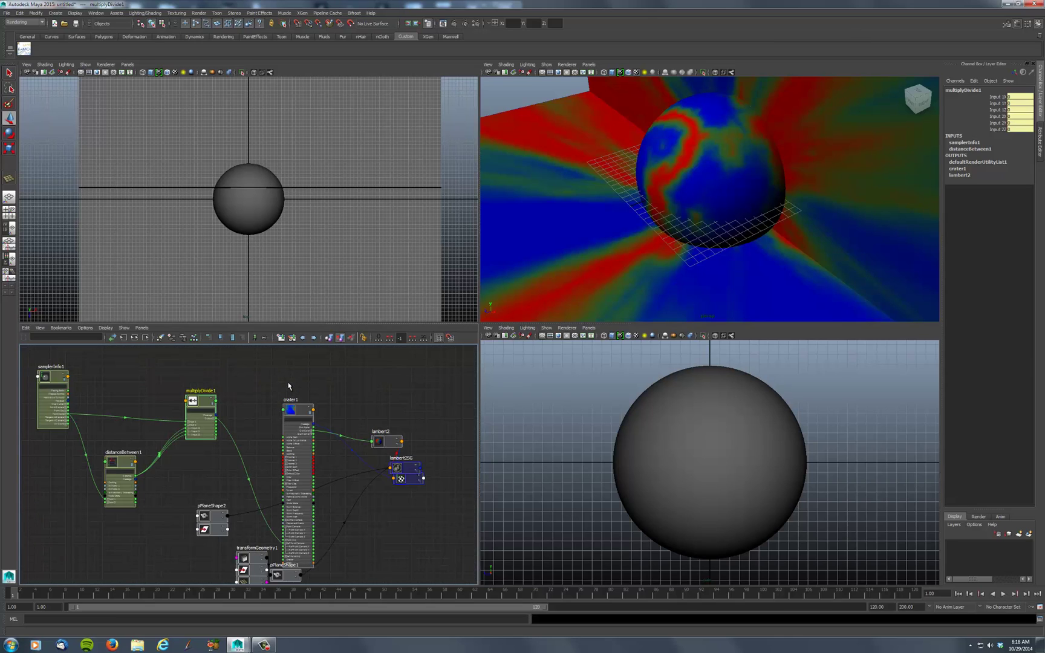
scroll(288, 385, down, 4)
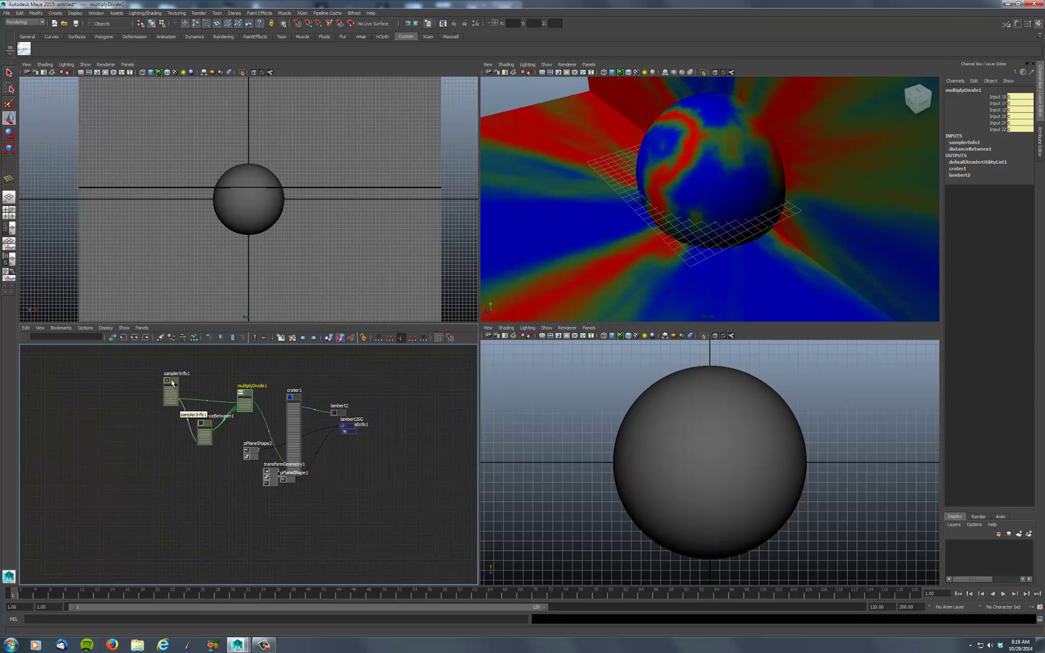
click(155, 395)
drag(155, 394, 156, 381)
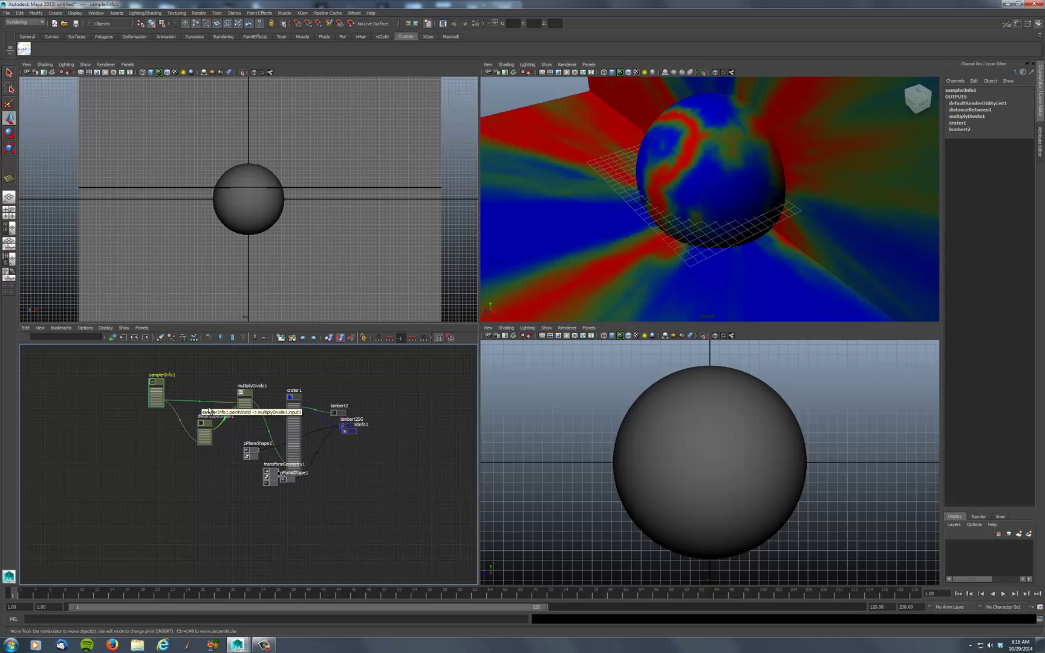
scroll(205, 488, down, 1)
scroll(198, 501, up, 3)
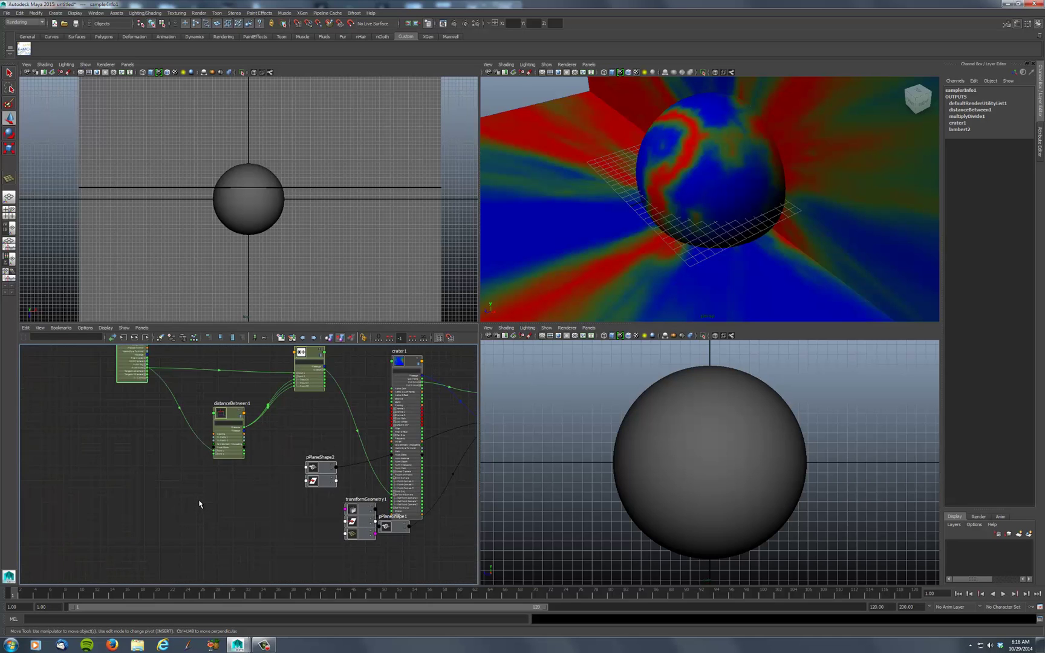
scroll(181, 495, up, 2)
scroll(133, 511, down, 3)
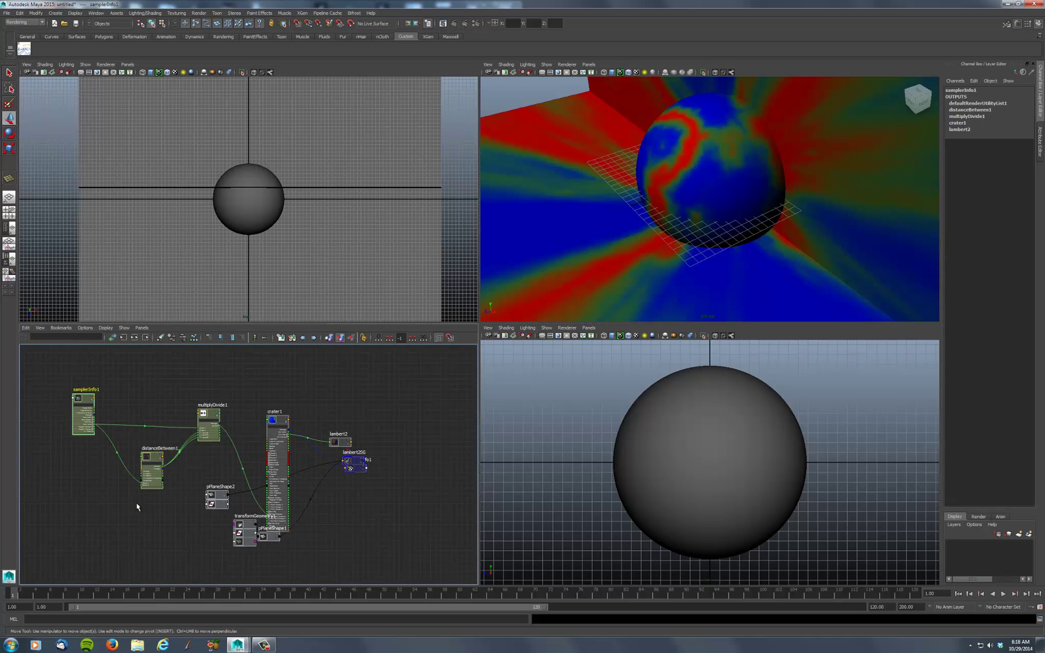
Create a volumeNoise texture node from a 'volu' node search, dismissing the Windows colour-scheme prompt.
click(406, 385)
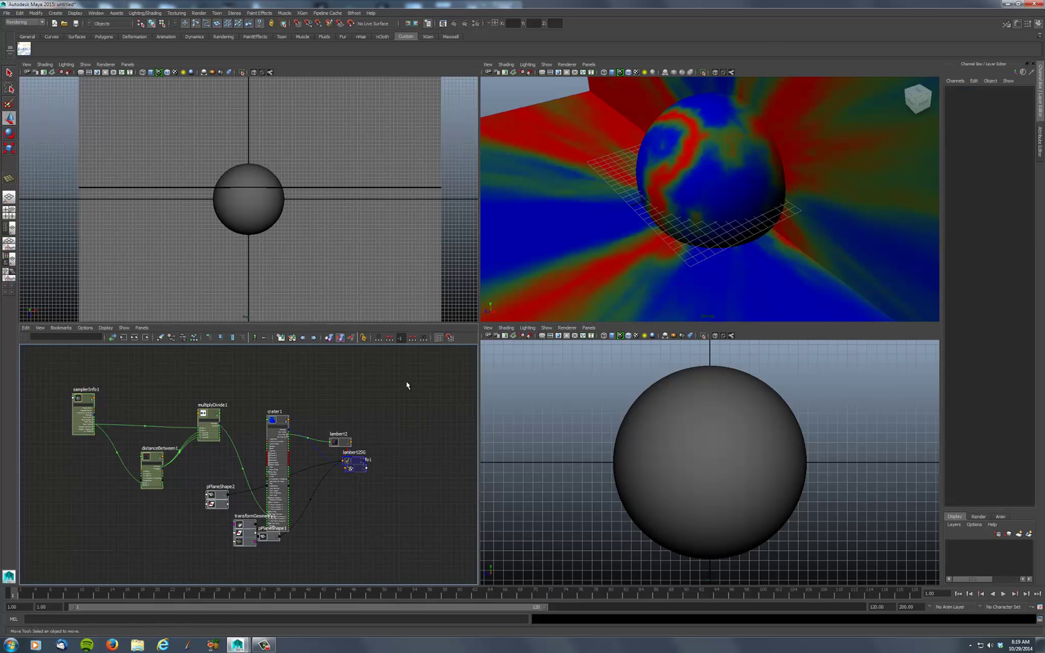
key(Tab)
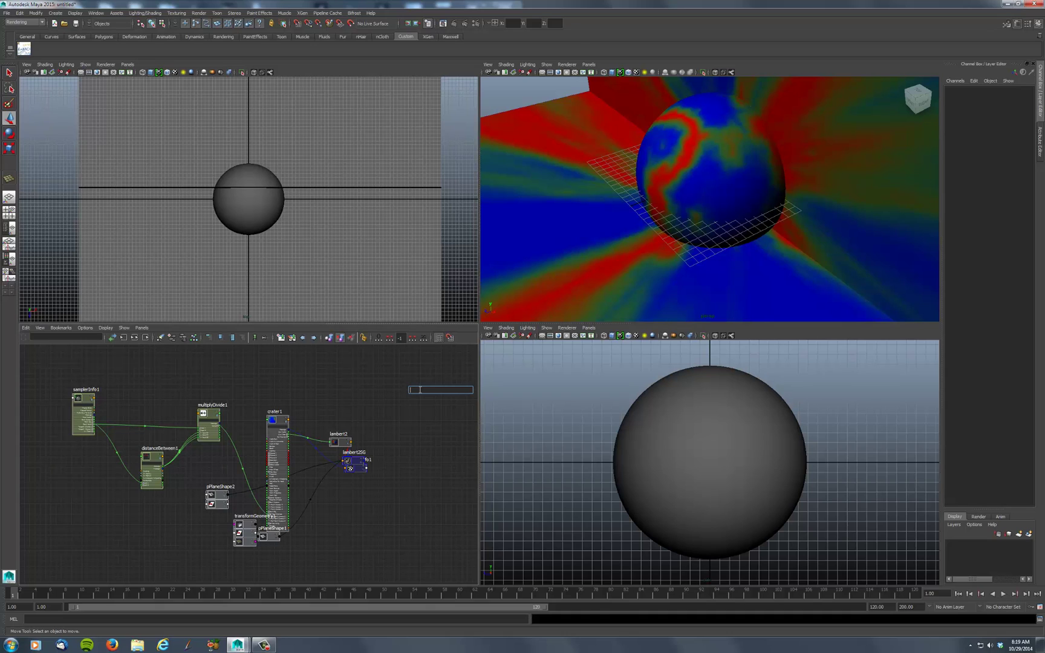
text(vol)
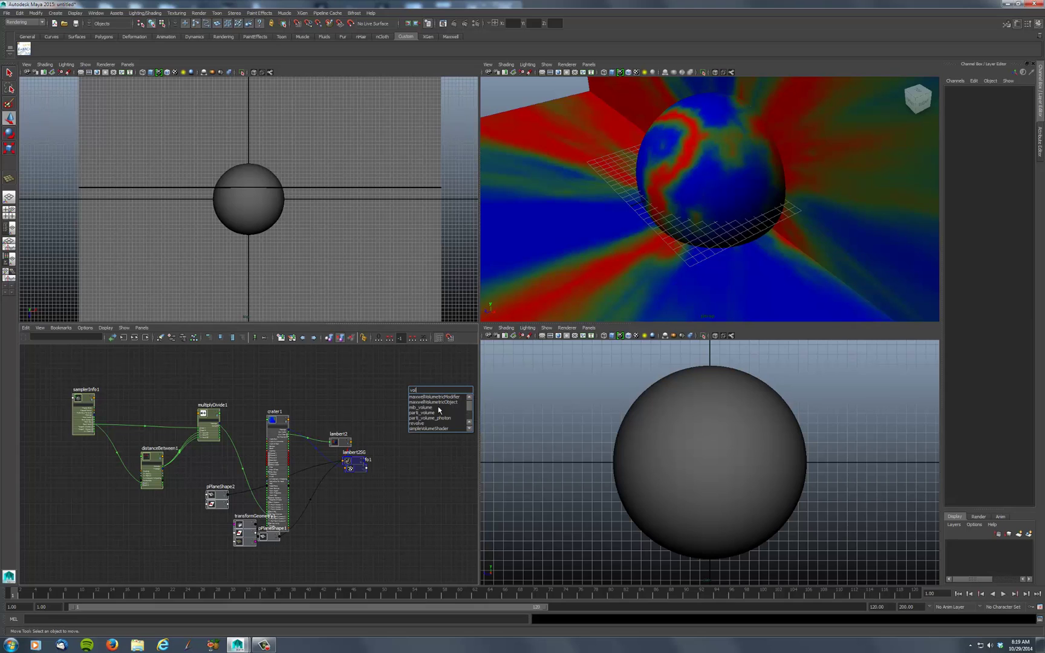
text(u)
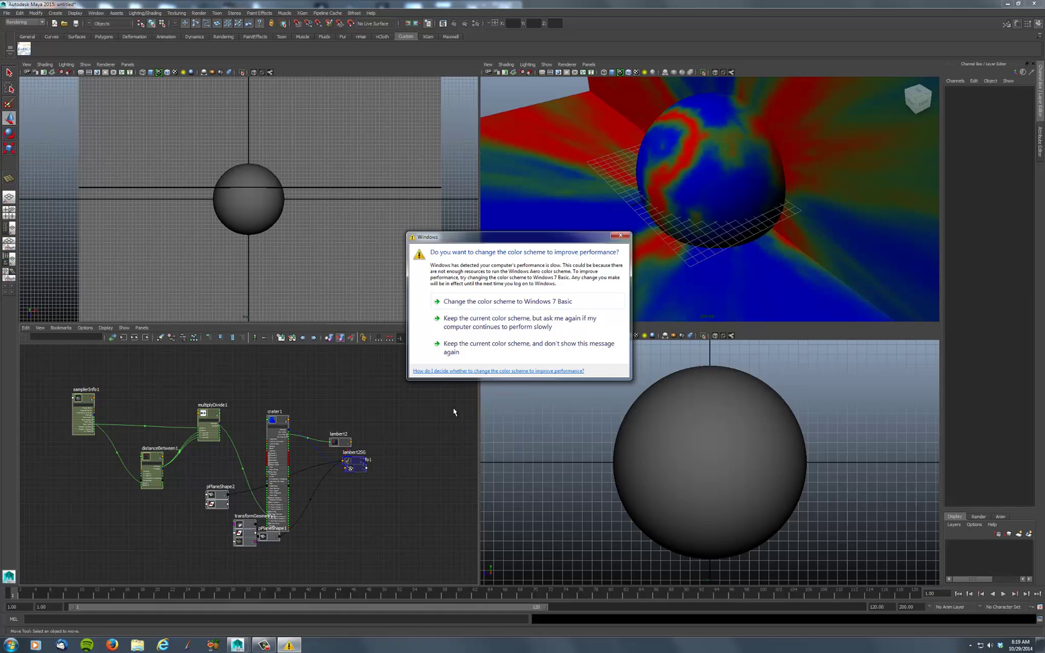
click(620, 236)
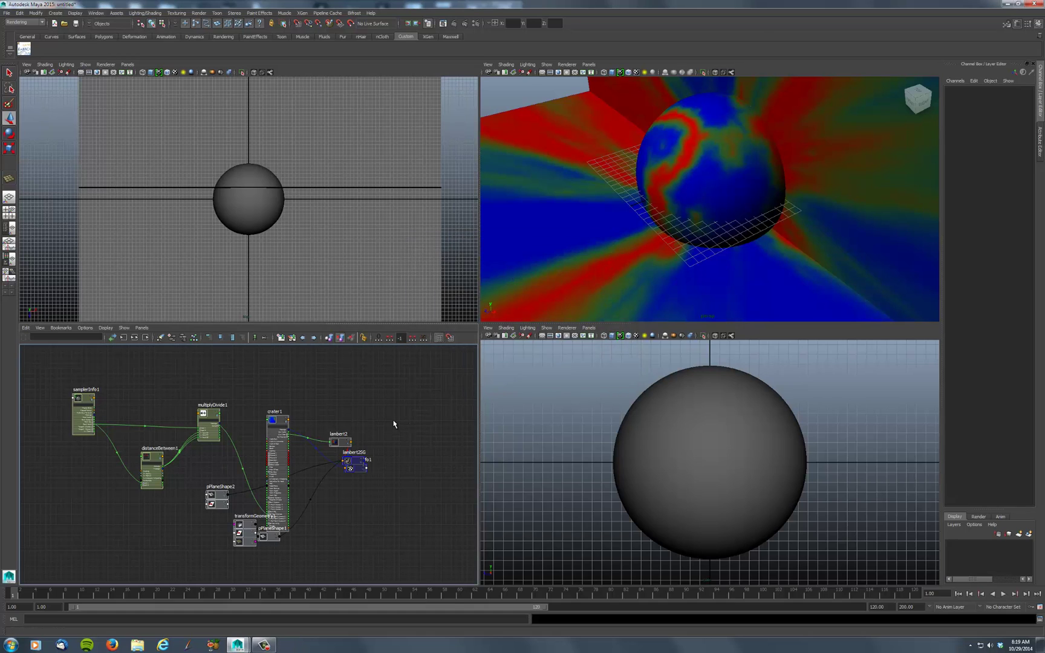
key(Tab)
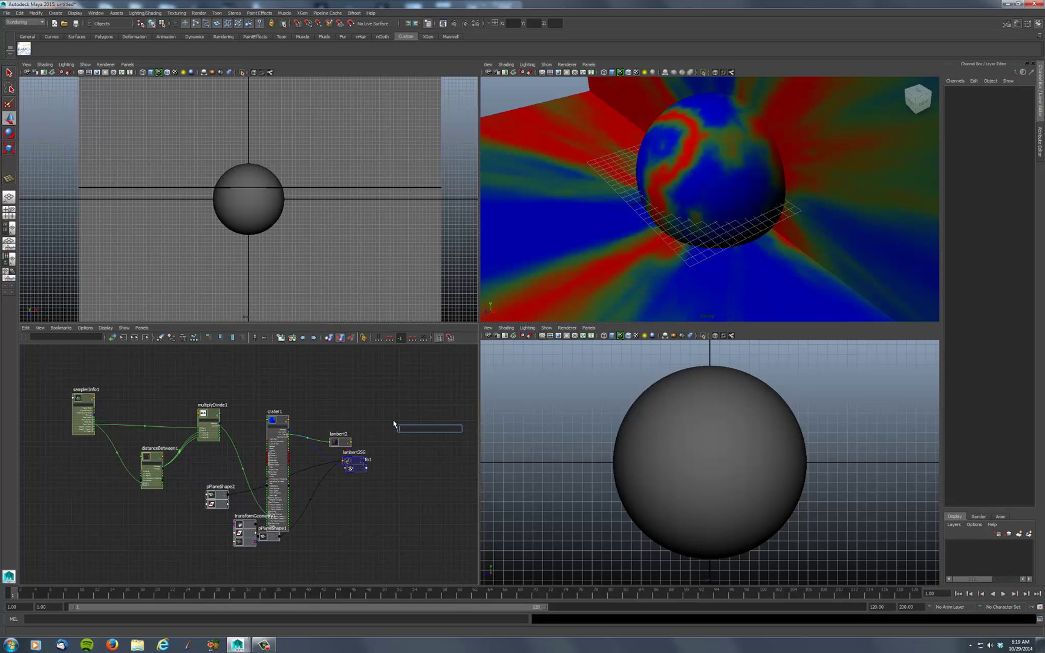
text(volu)
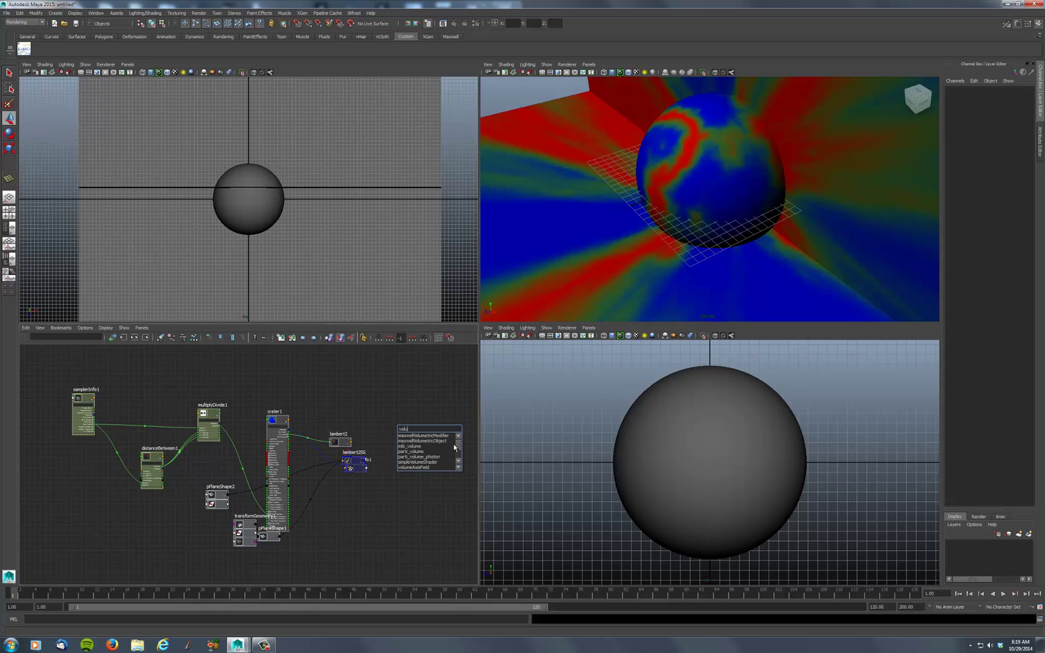
scroll(458, 450, down, 2)
click(416, 462)
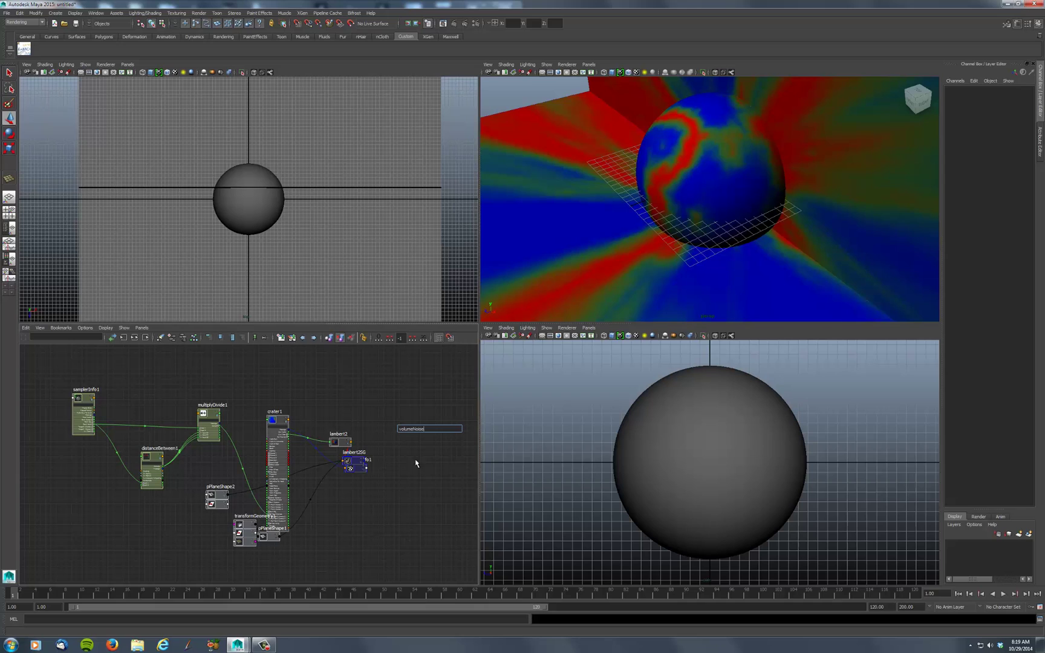
Move place3dTexture1 and volumeNoise1 to the top left of the node graph.
click(415, 428)
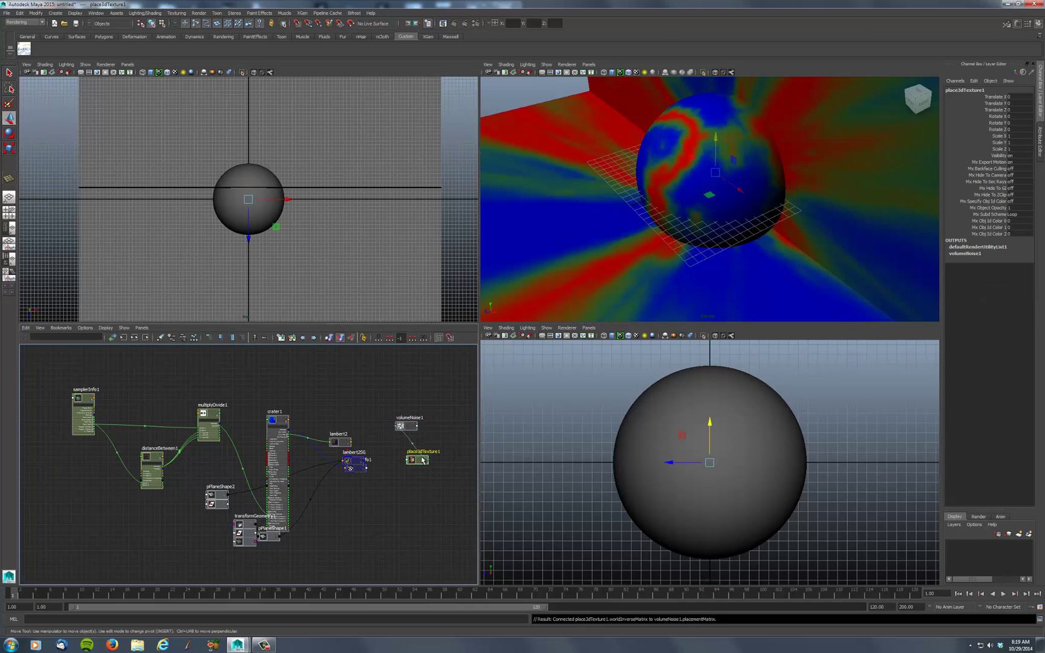
drag(414, 428, 53, 357)
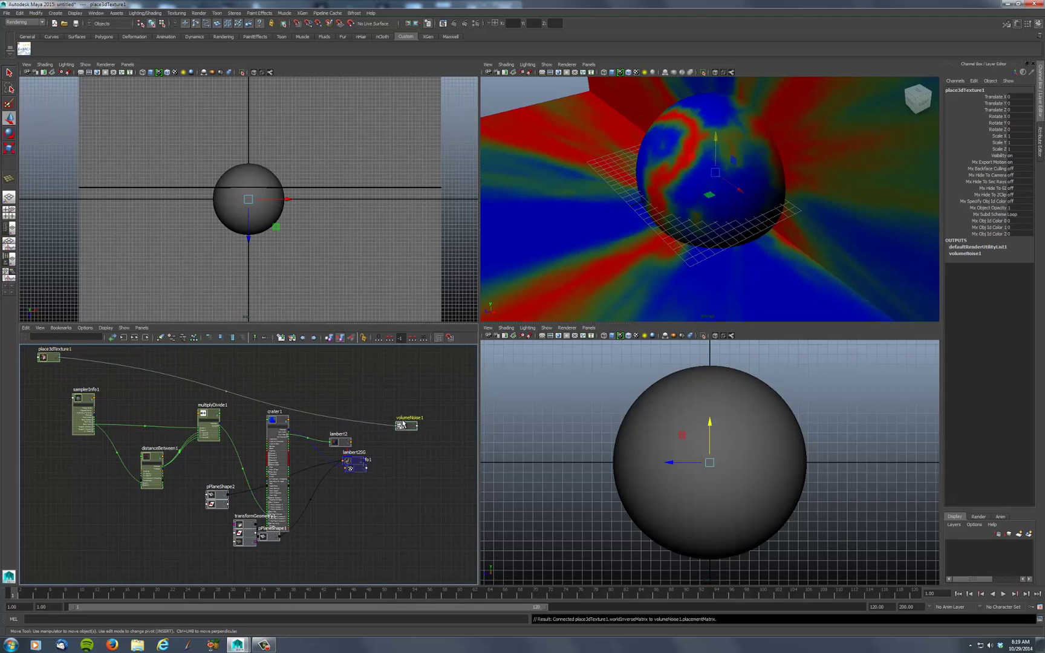
drag(415, 430, 132, 372)
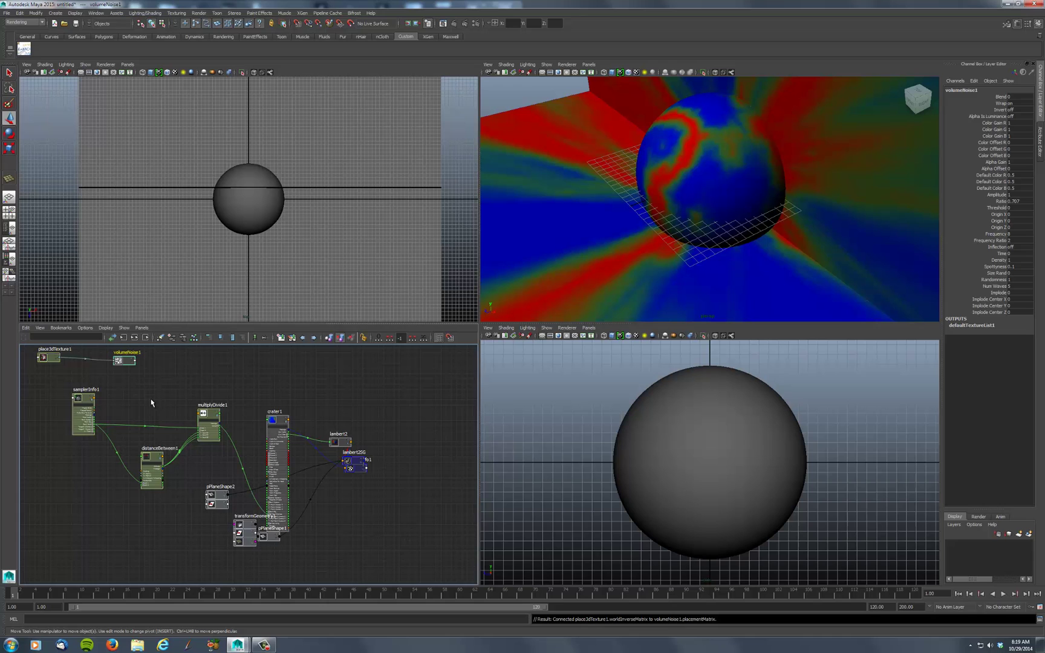
alt+middle_drag(151, 401, 220, 402)
Maximize the Node Editor, reframe the network, and start a node search for 'add'.
key(space)
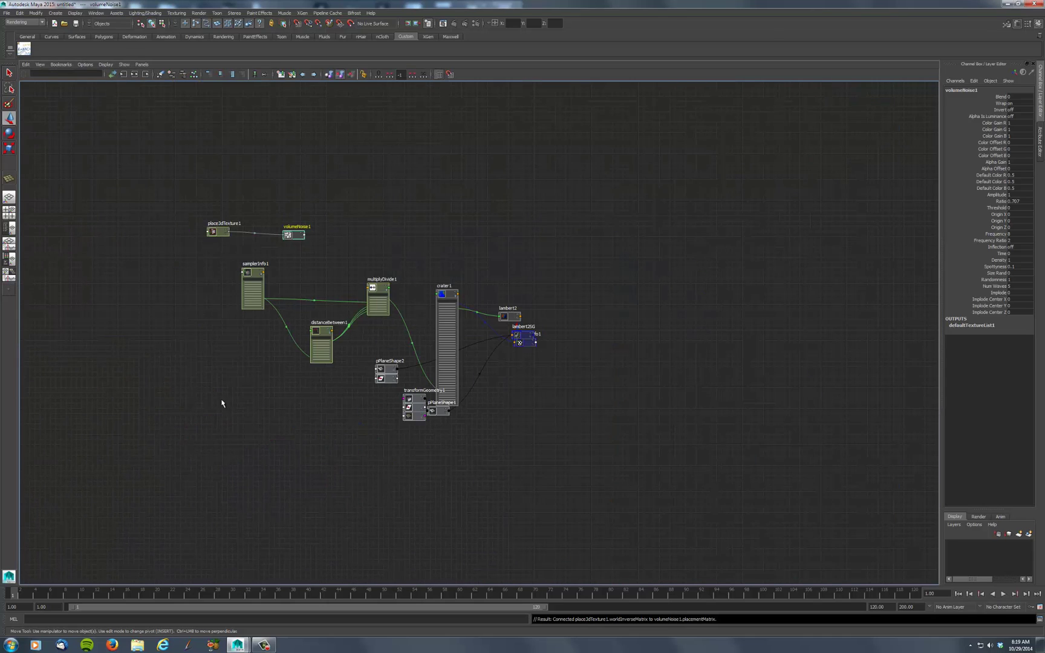
scroll(405, 339, up, 4)
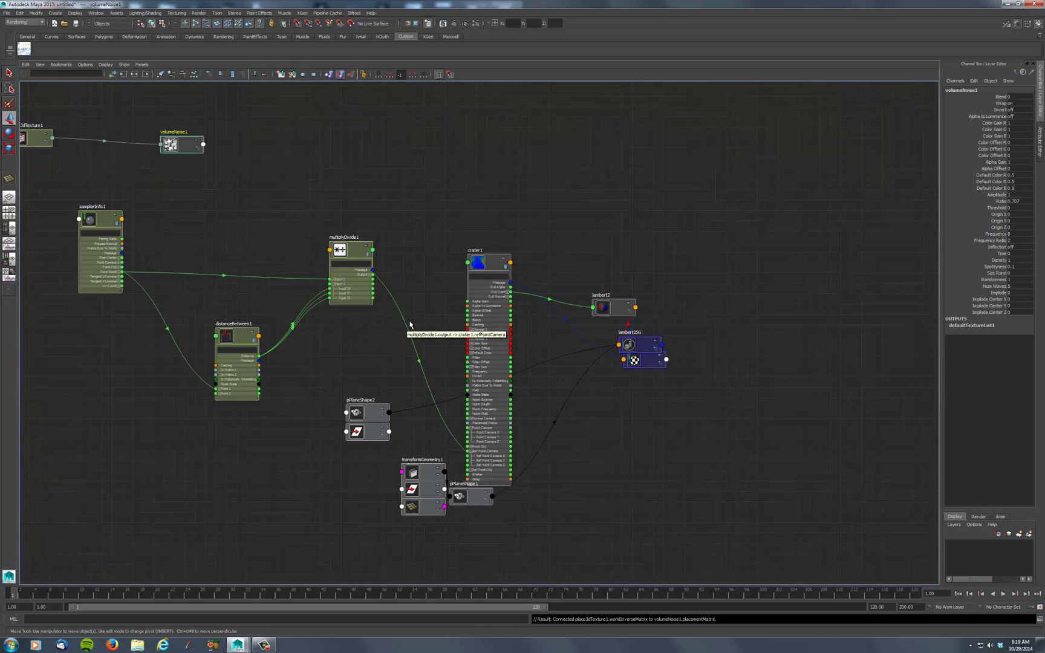
alt+middle_drag(409, 325, 526, 349)
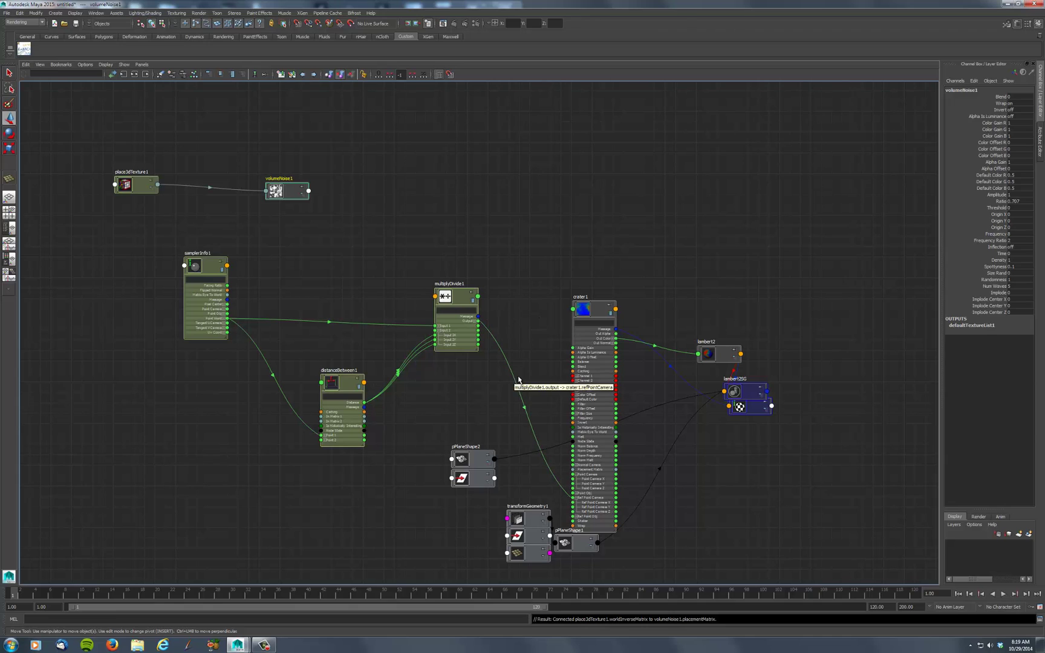
drag(464, 297, 430, 288)
click(549, 181)
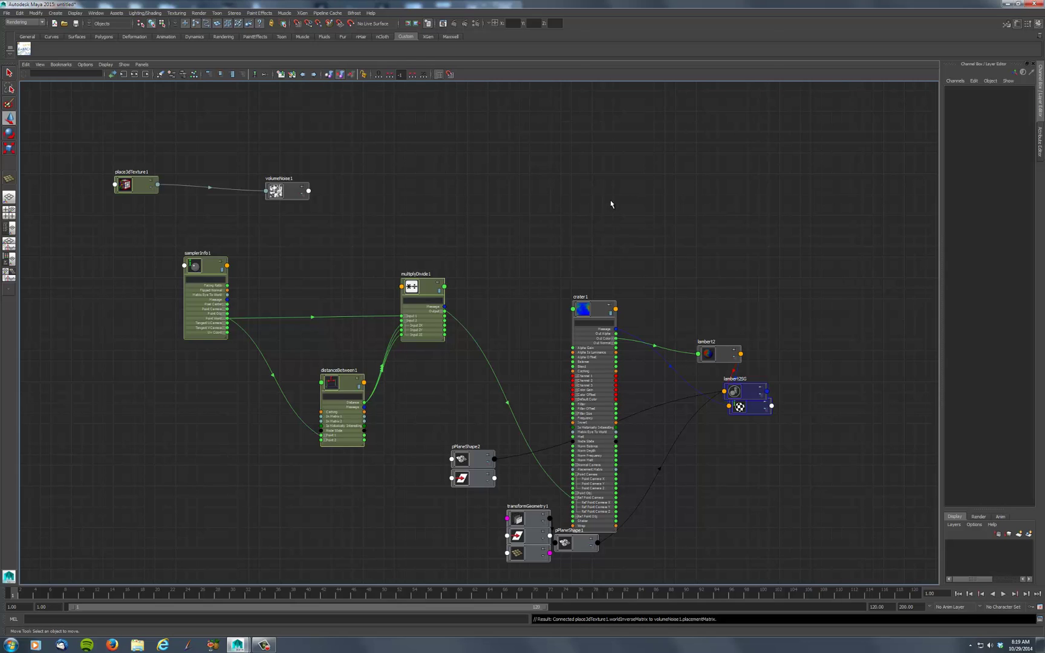
key(Tab)
text(add)
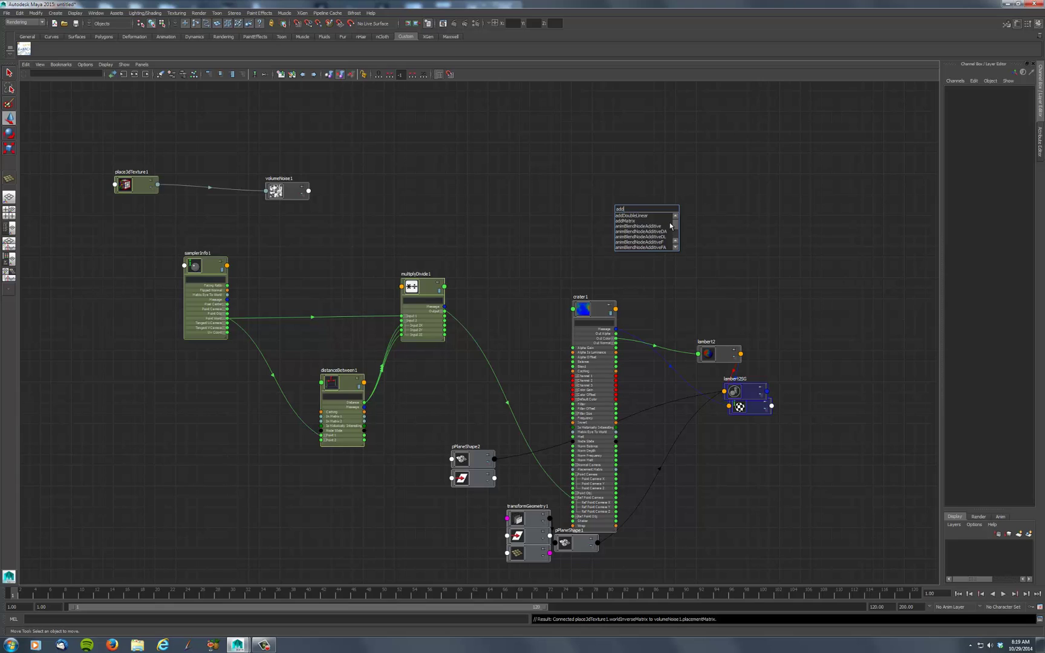
scroll(670, 226, down, 3)
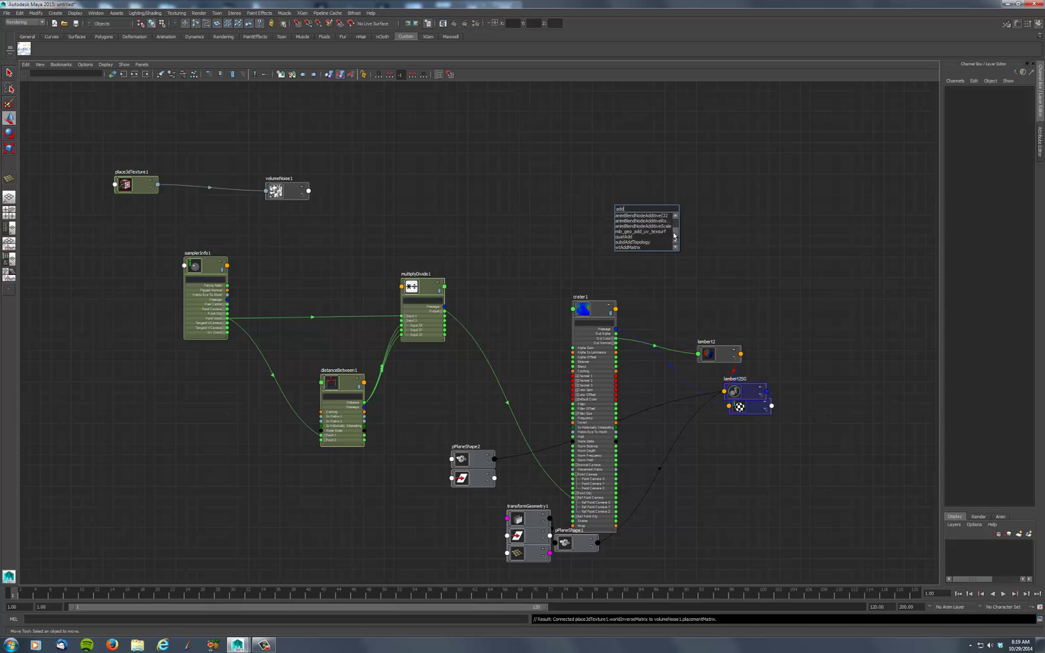
Browse the 'add' suggestions, type 's', then cancel the search without creating a node.
scroll(675, 228, up, 3)
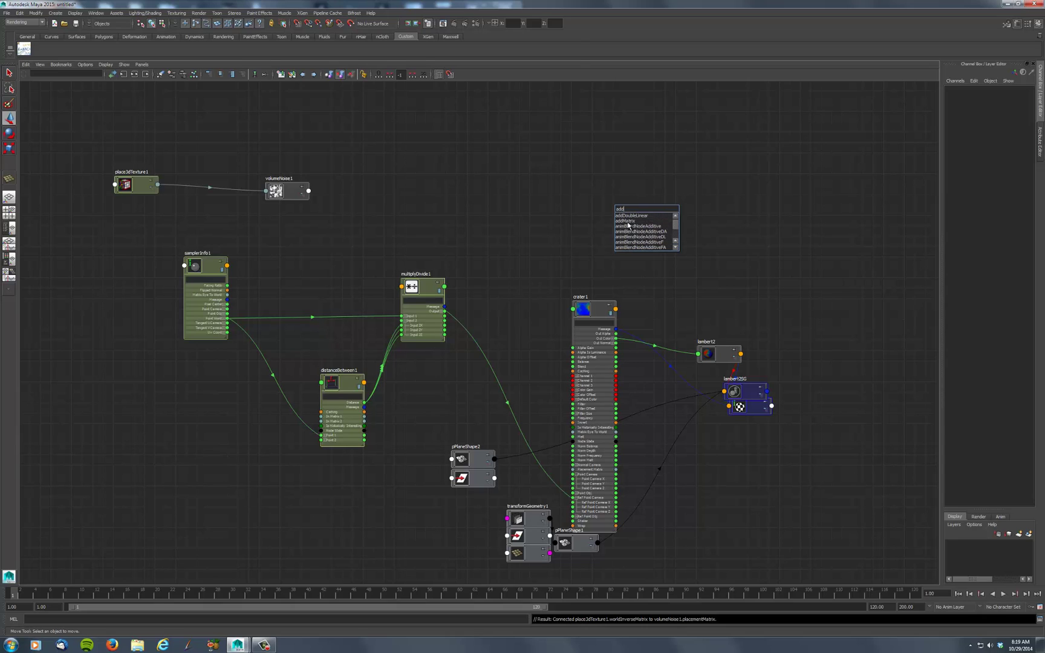
drag(676, 223, 675, 236)
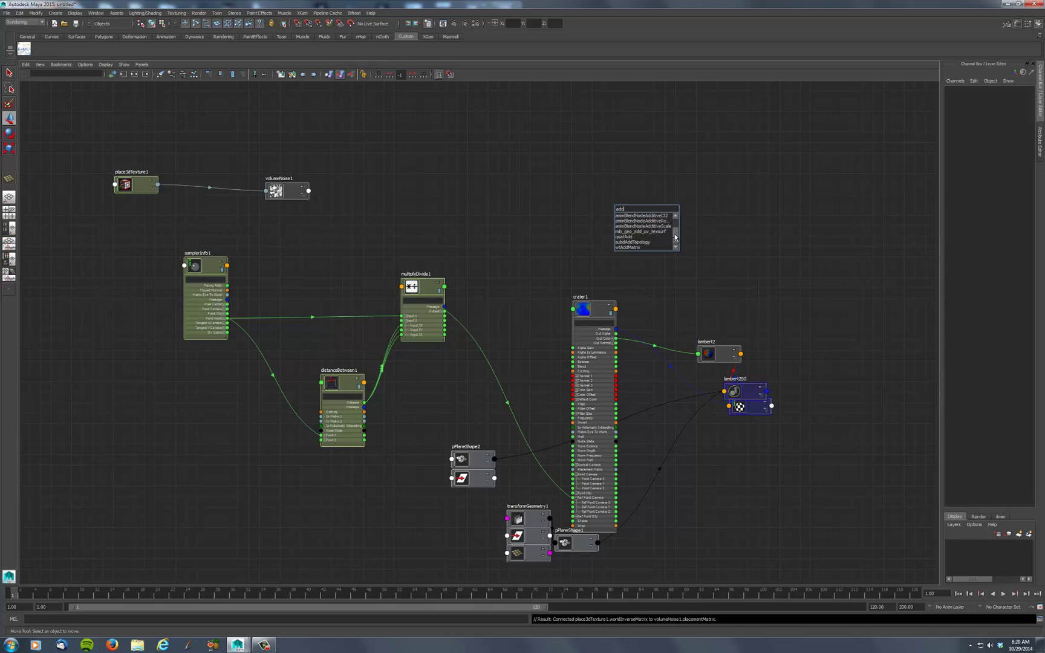
drag(676, 237, 673, 220)
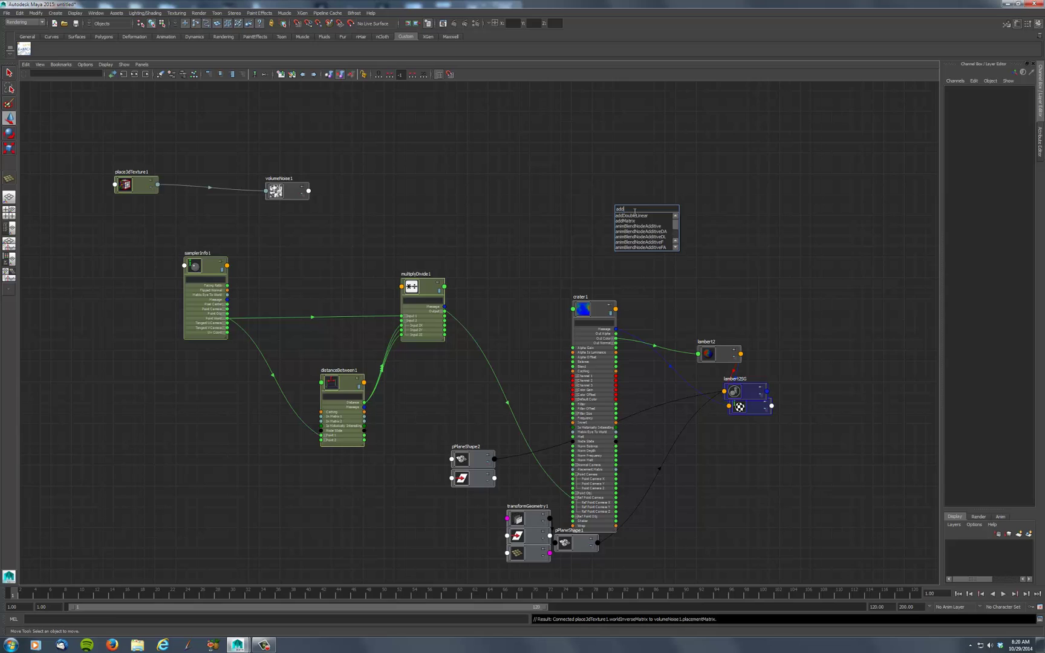
text(s)
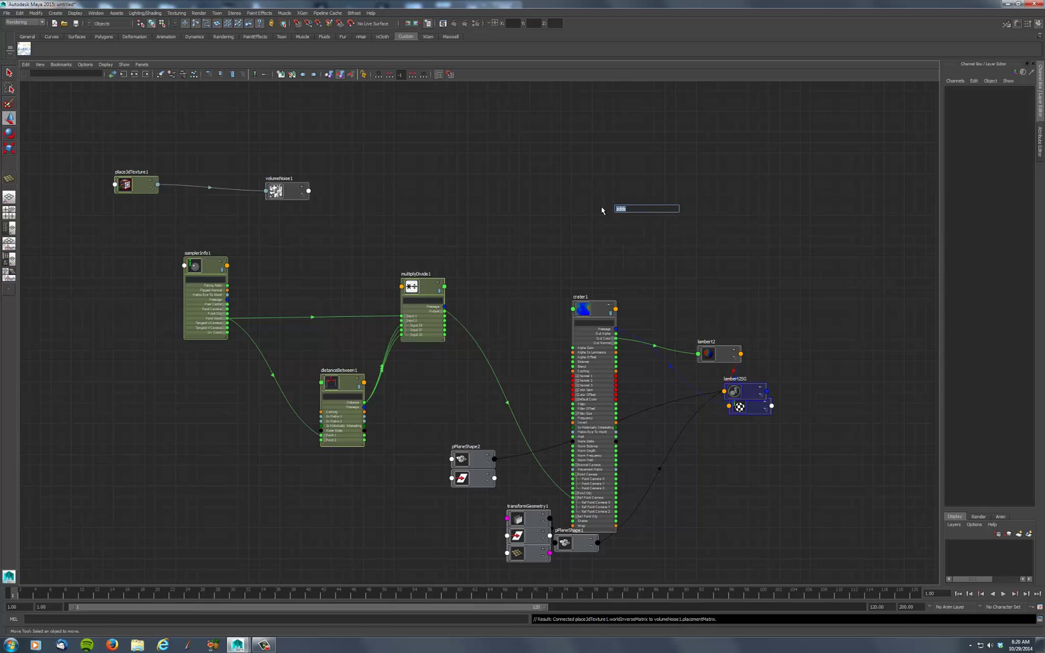
click(605, 169)
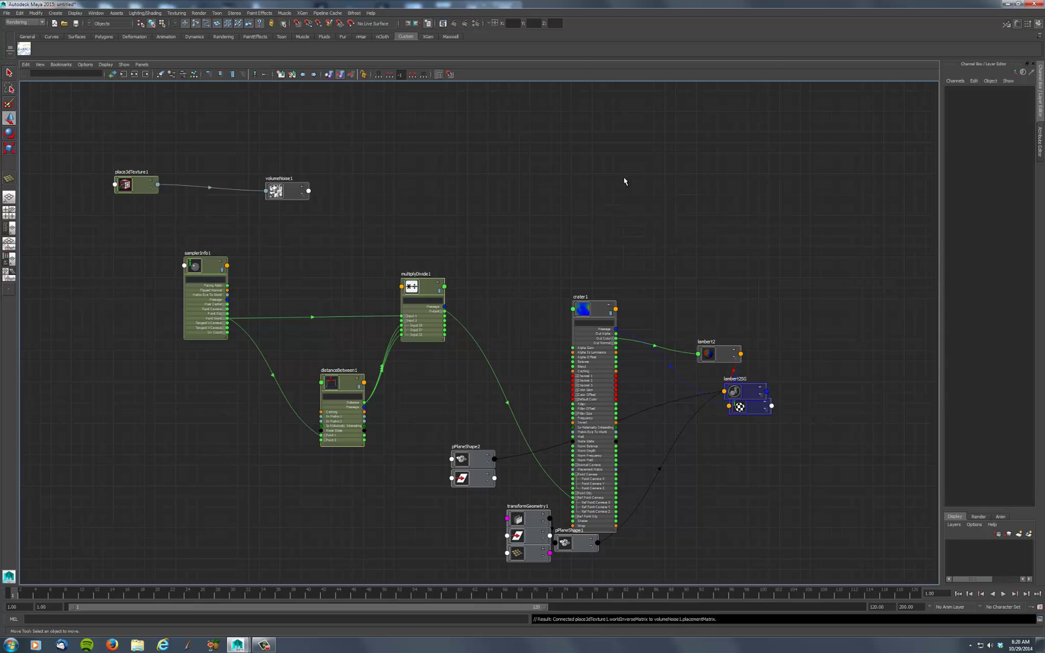
Create a +/- Average utility node (plusMinusAverage1) from the Create Node window's Utilities list.
right_click(623, 177)
right_drag(621, 162, 621, 161)
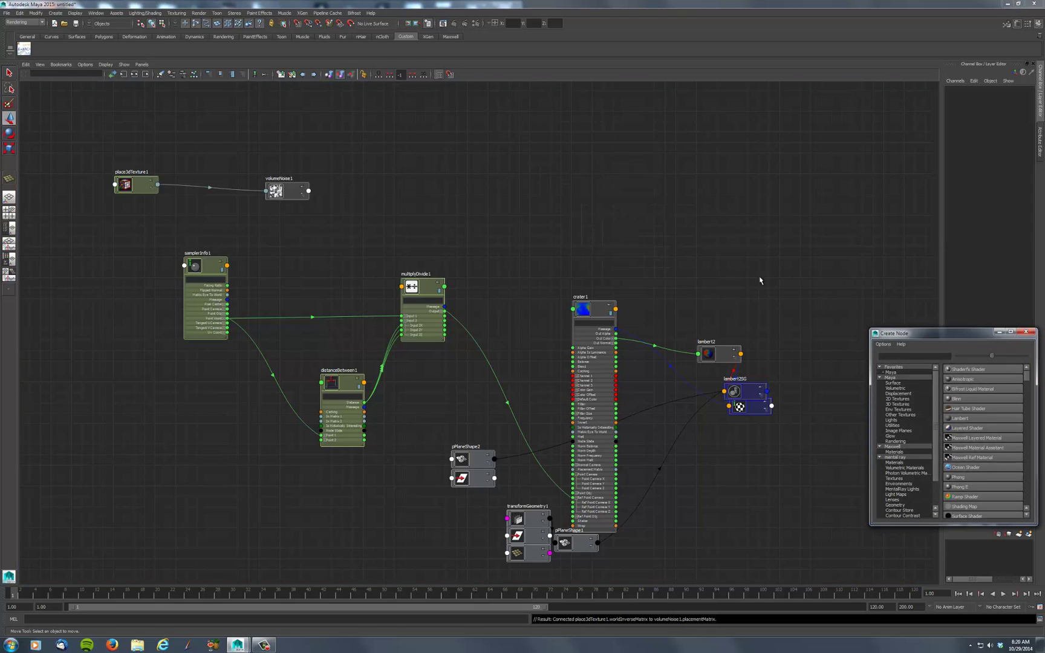
drag(939, 336, 696, 145)
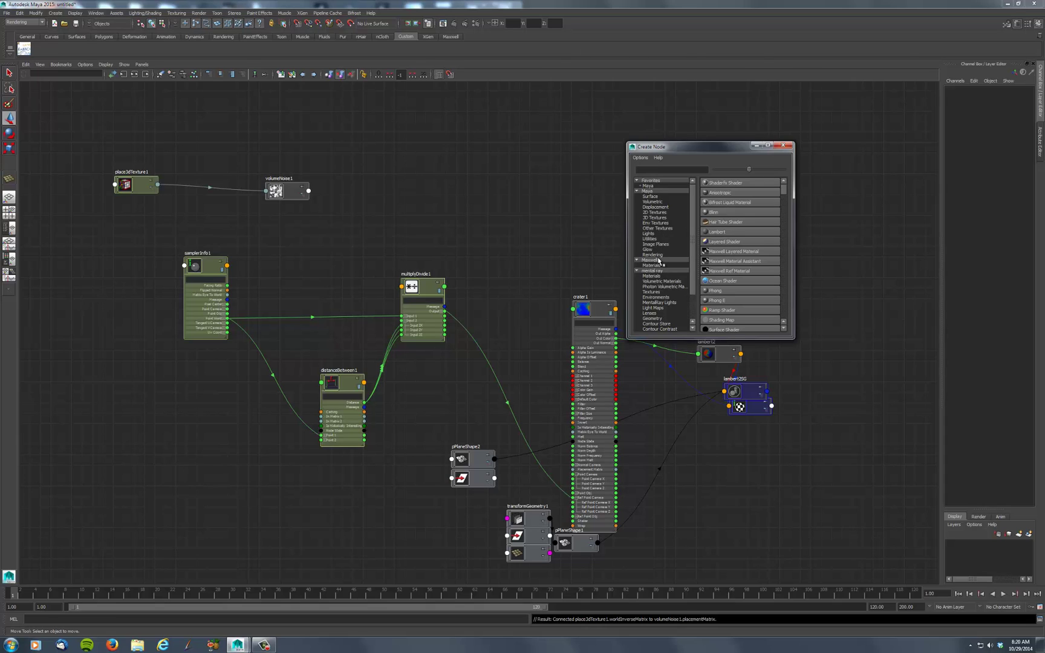
click(653, 239)
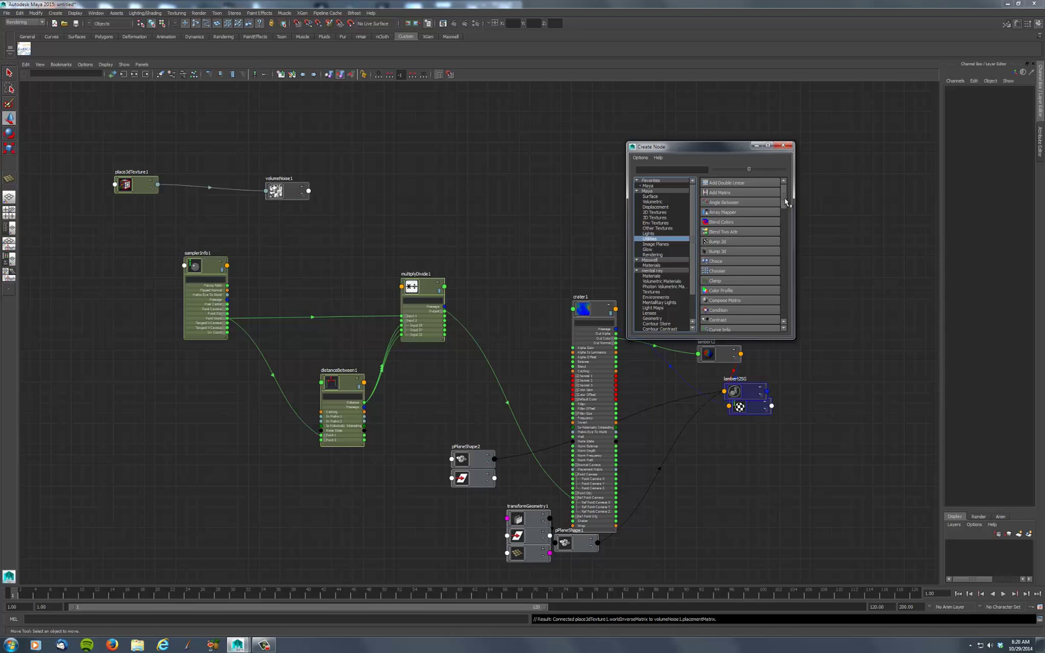
click(786, 216)
drag(786, 216, 786, 256)
click(730, 320)
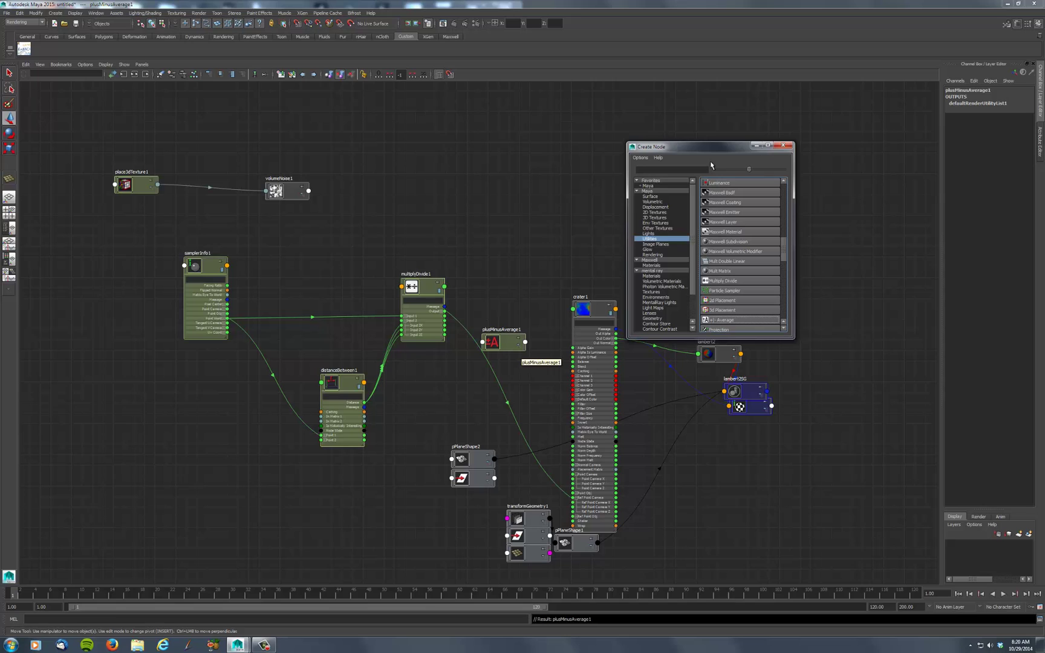
click(784, 146)
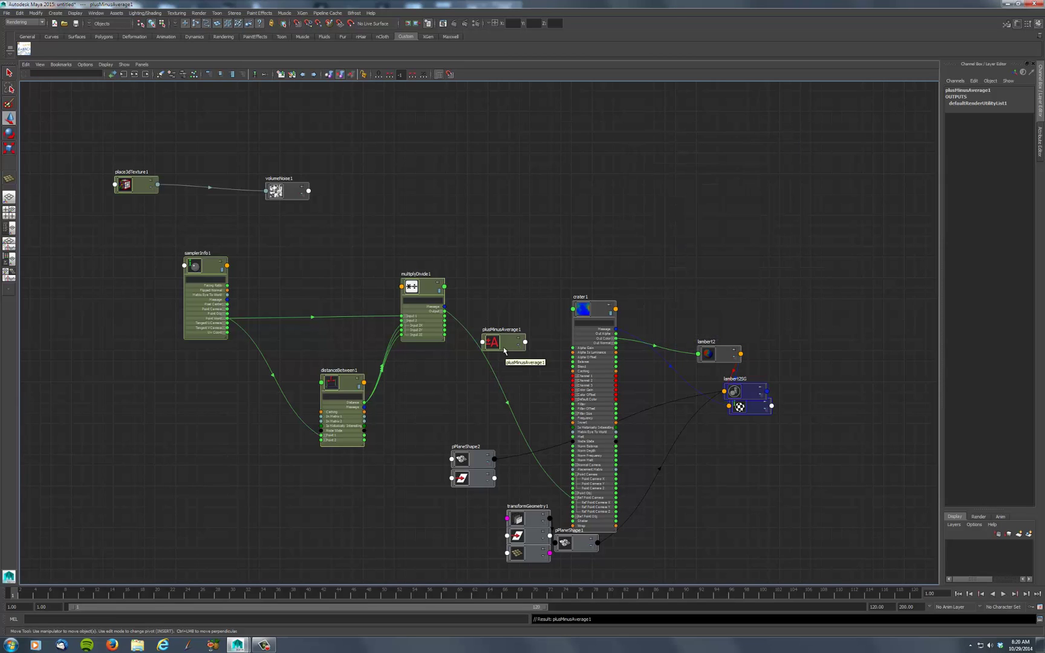
Place plusMinusAverage1 above crater1 and connect its Output 3D to crater1's Ref Point Camera.
drag(508, 351, 431, 186)
double_click(431, 182)
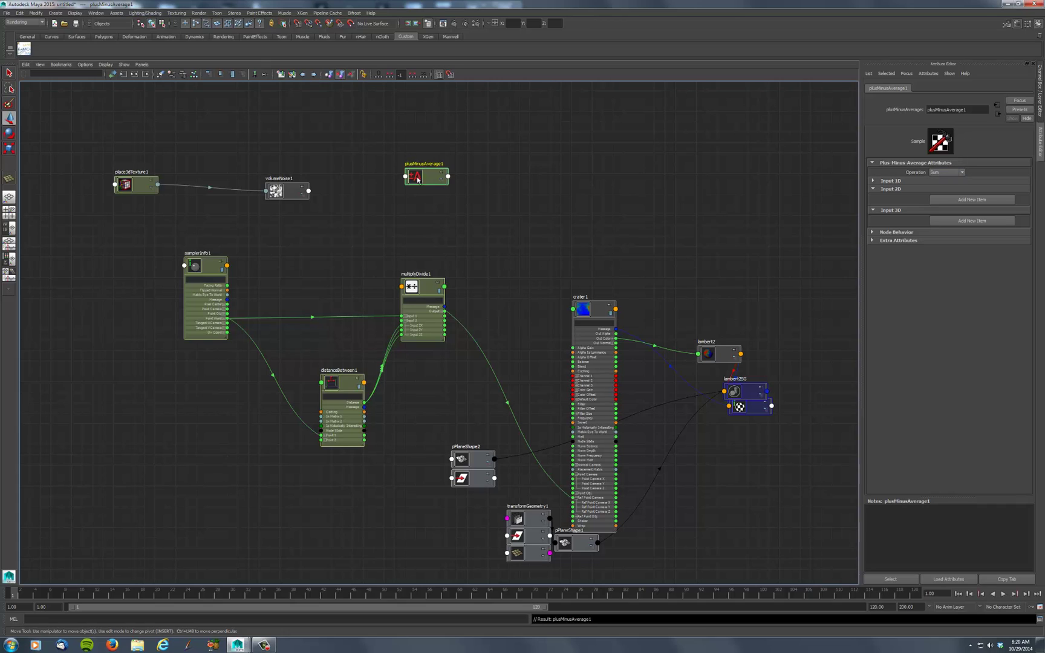
drag(448, 189, 534, 314)
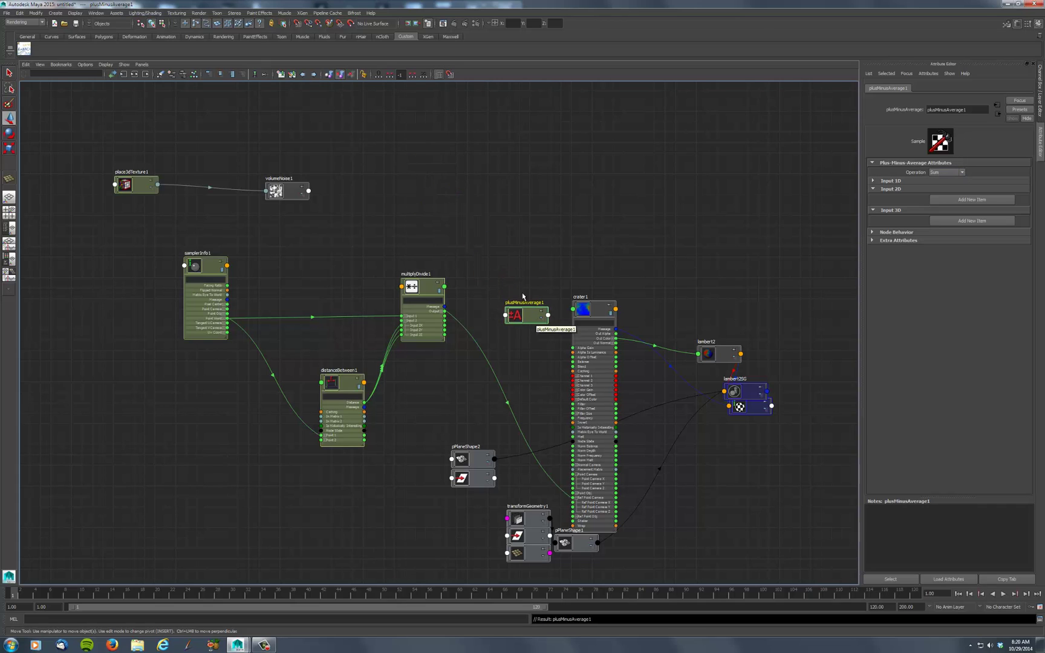
click(548, 315)
click(529, 347)
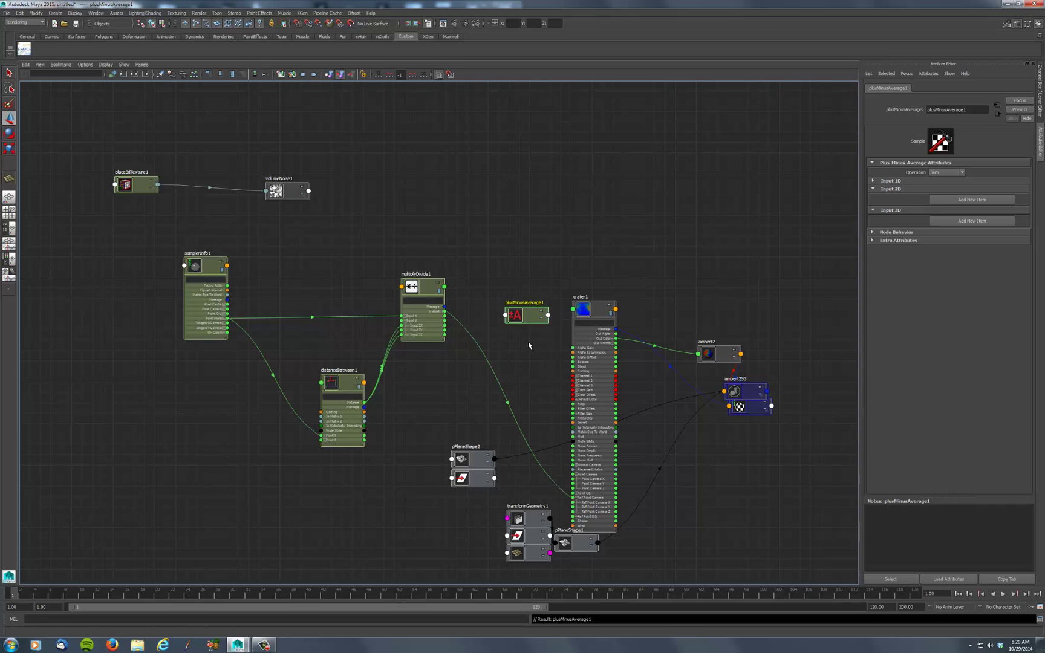
drag(540, 321, 523, 271)
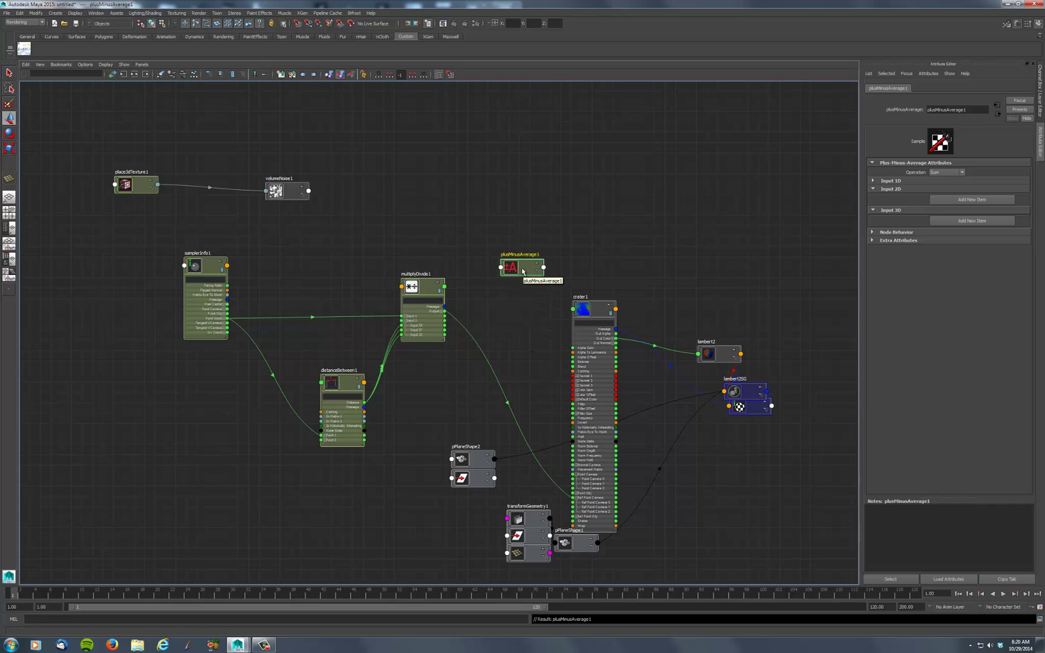
key(3)
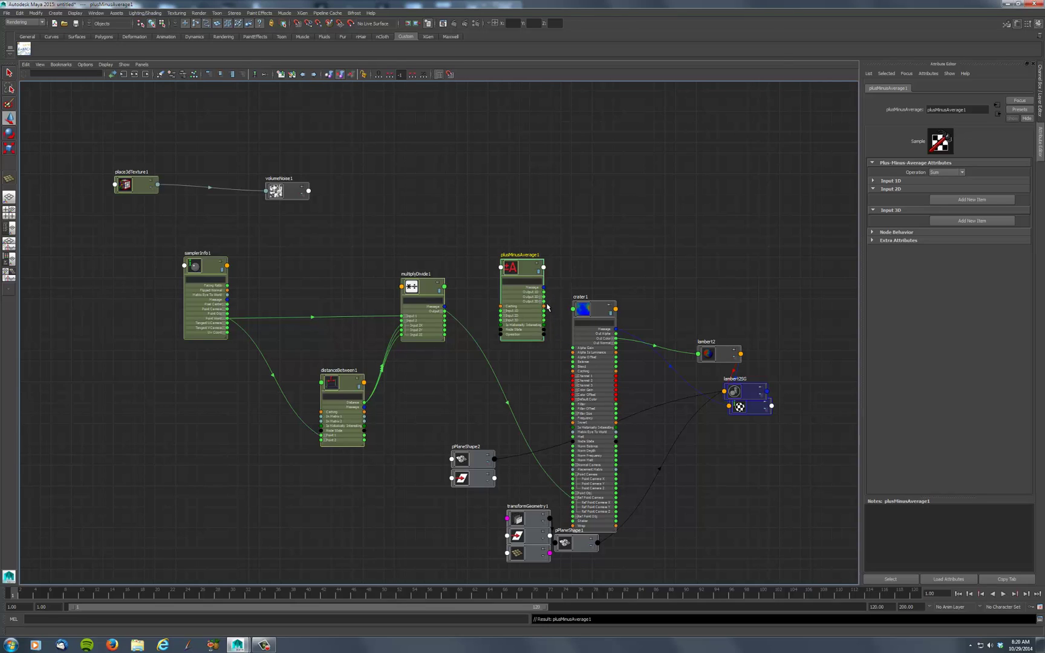
drag(544, 306, 571, 497)
drag(544, 304, 573, 500)
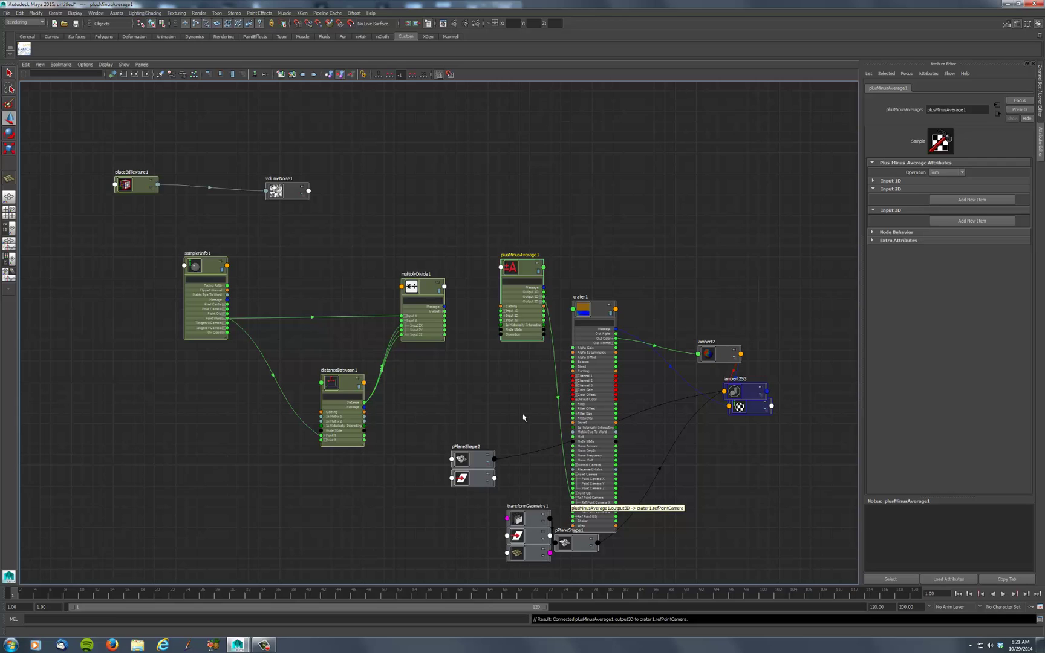
Connect multiplyDivide1's output into plusMinusAverage1's Input 3D[0].
drag(427, 285, 501, 322)
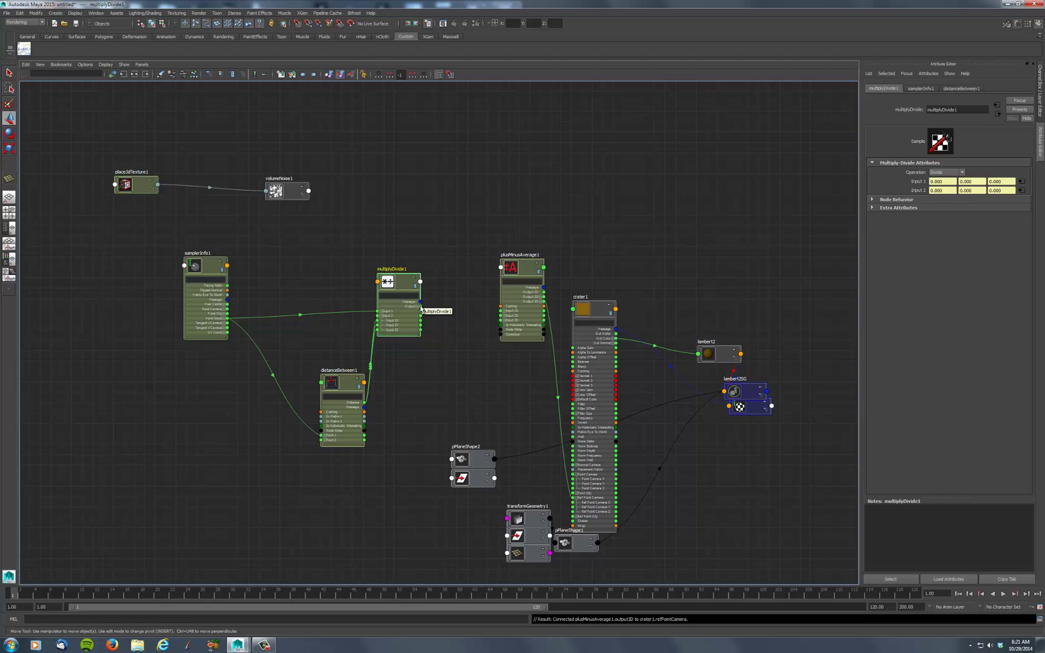
drag(421, 307, 502, 325)
click(506, 323)
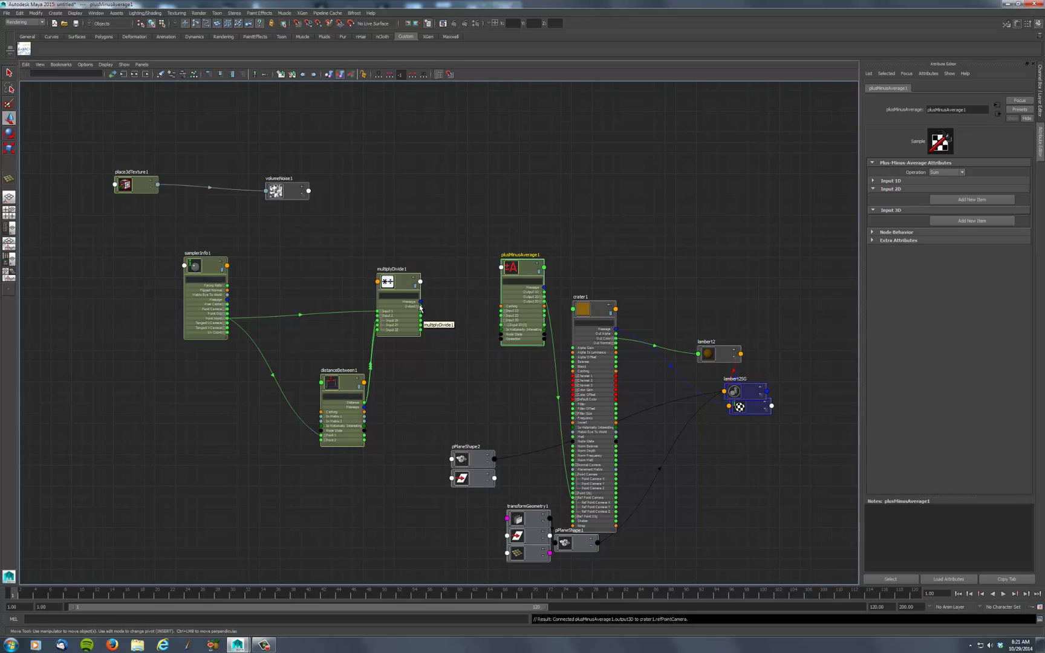
drag(421, 307, 501, 329)
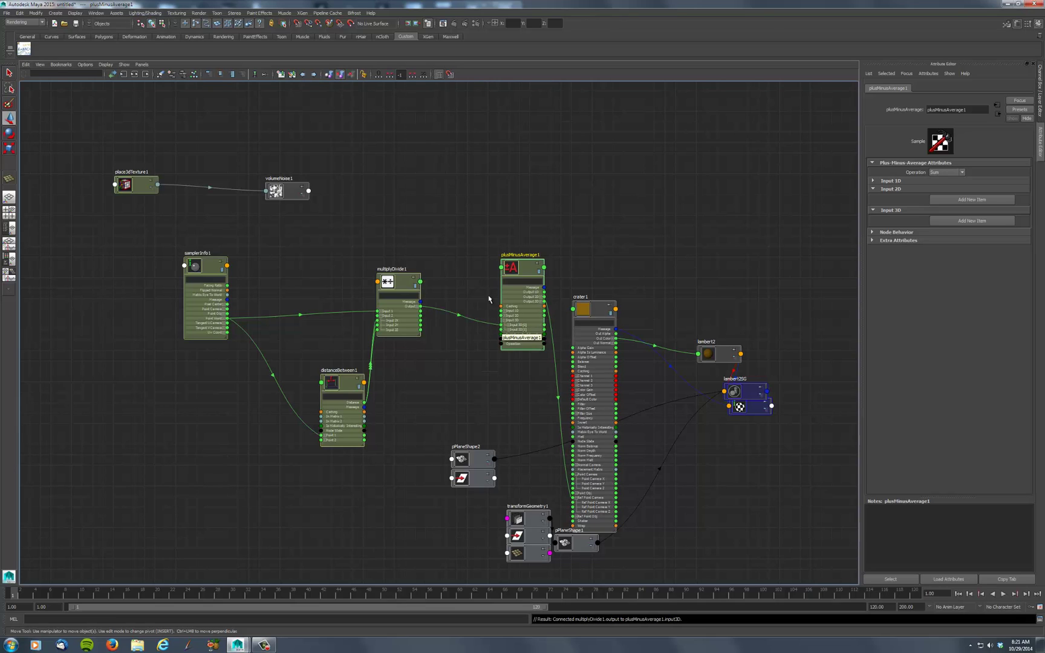
Connect volumeNoise1's outColor into plusMinusAverage1 input3D[1], deselect, and restore the four-pane layout.
click(308, 192)
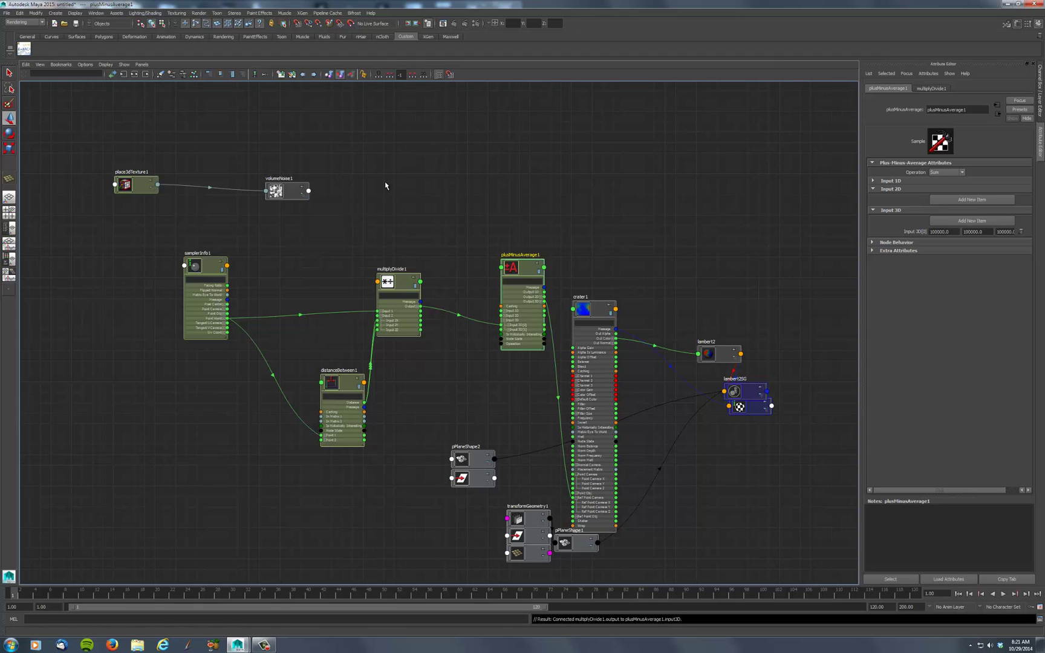
click(293, 193)
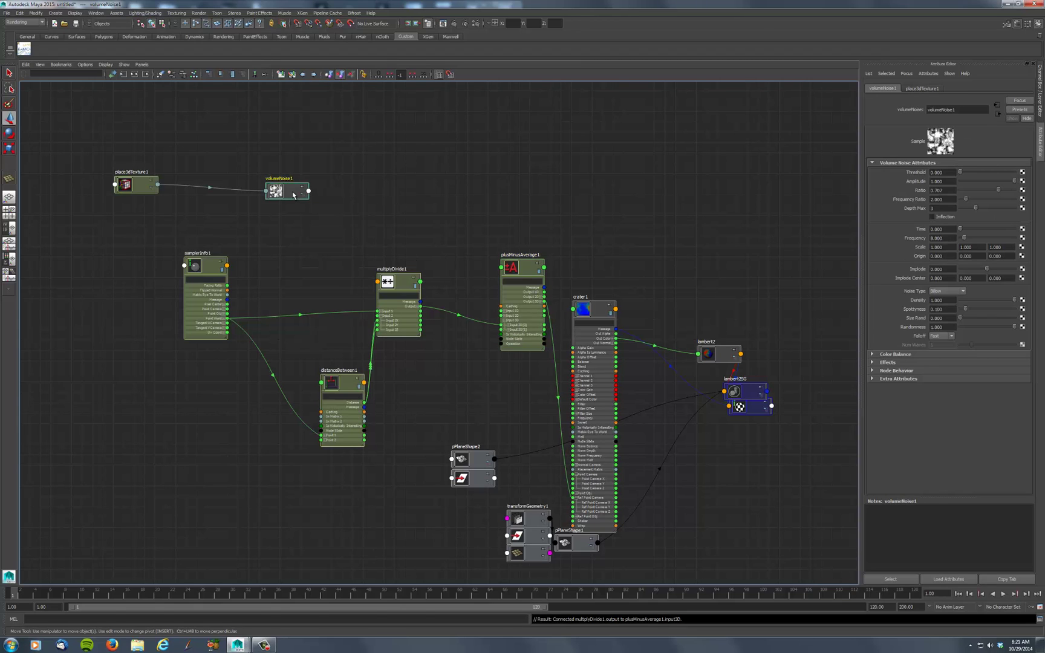
key(3)
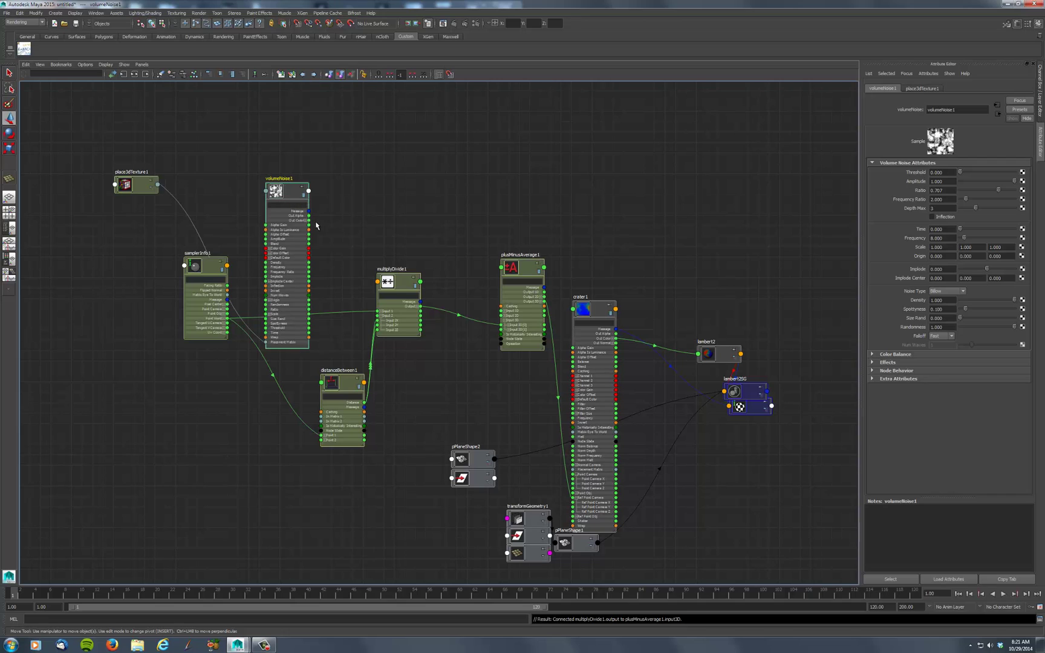
drag(309, 223, 502, 330)
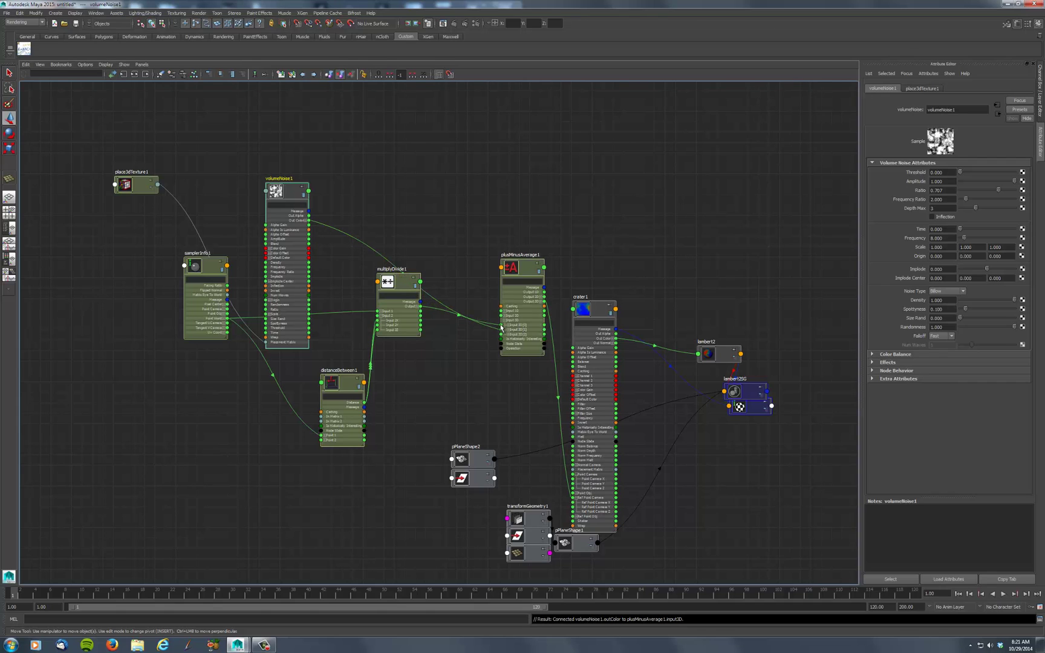
click(638, 190)
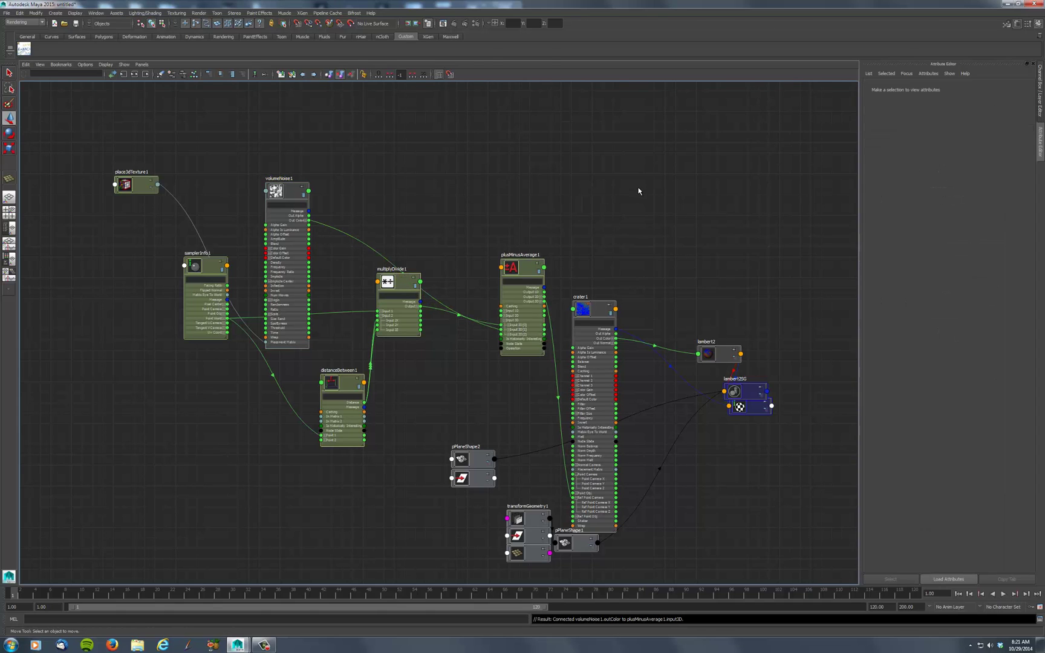
key(space)
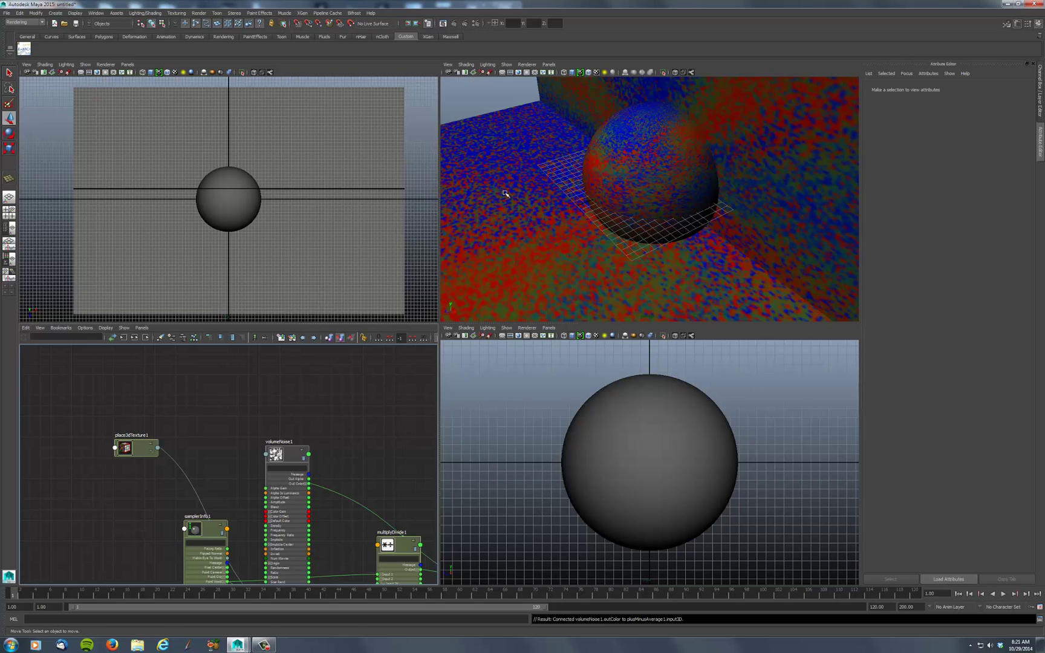
Test-render the frame with pPlane1 selected, close Render View, then select place3dTexture1 in the Node Editor.
click(506, 215)
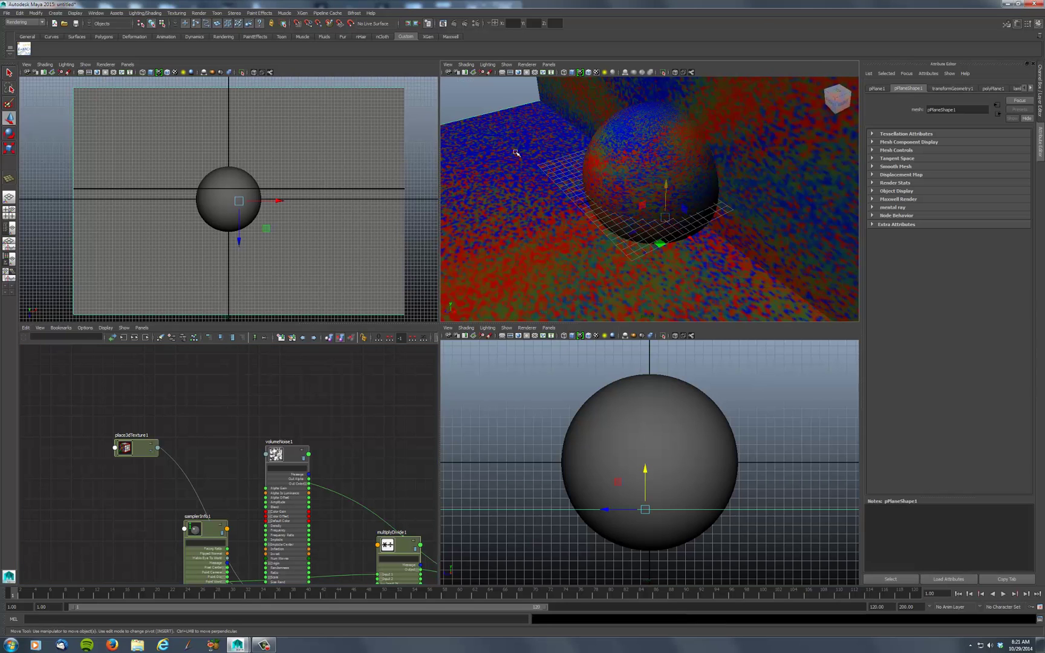
click(454, 23)
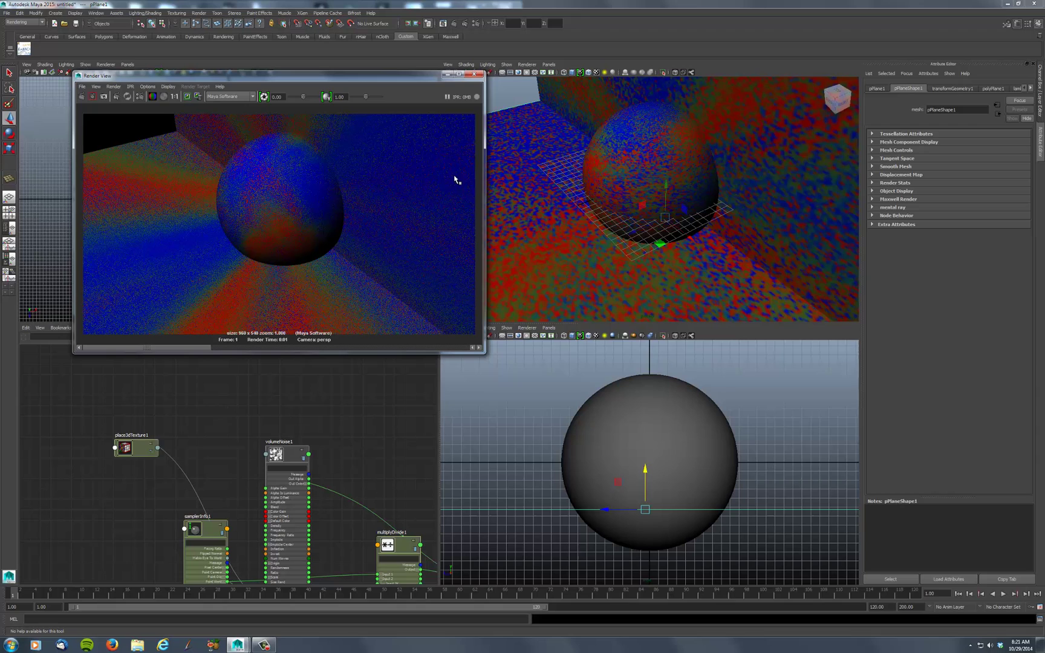
click(474, 75)
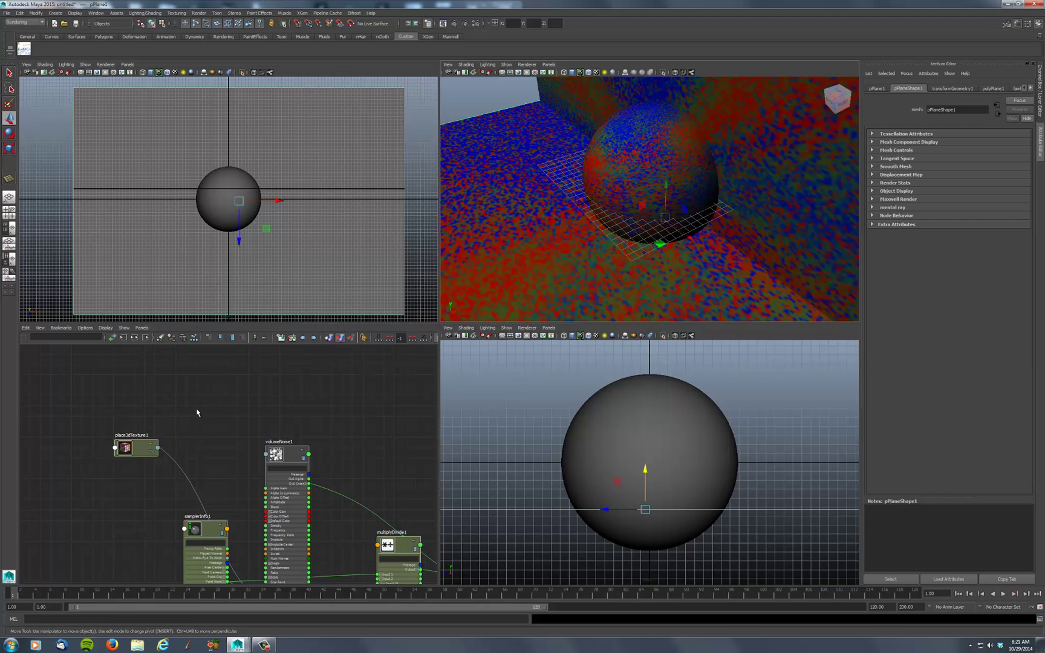
alt+middle_drag(188, 412, 296, 394)
click(245, 430)
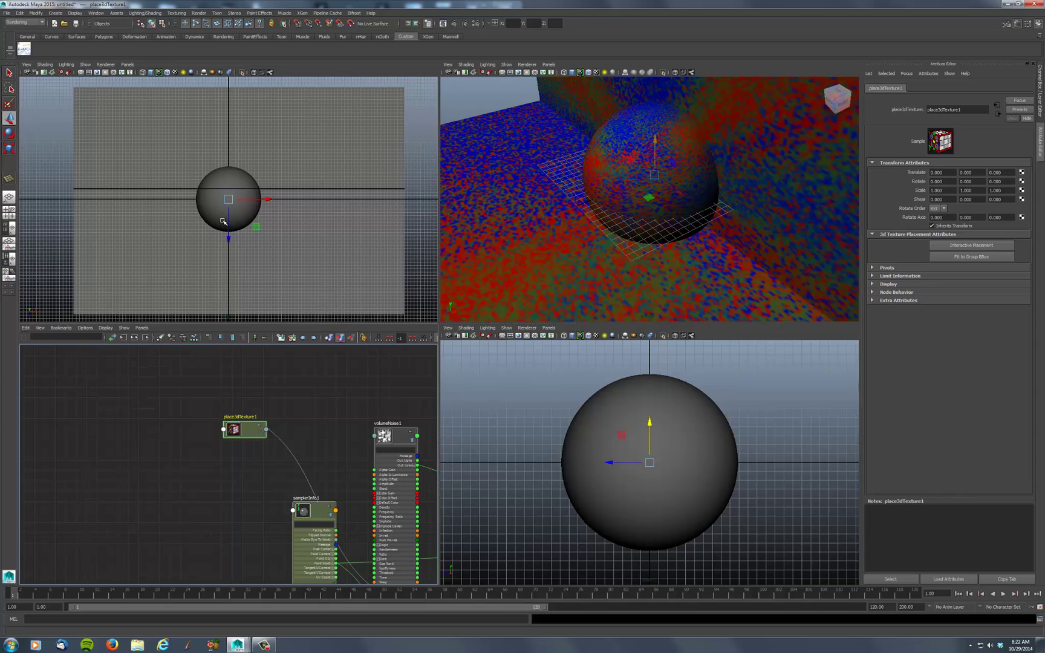
Set place3dTexture1's Scale X, Y and Z to 10, deselect, and render the current frame.
key(e)
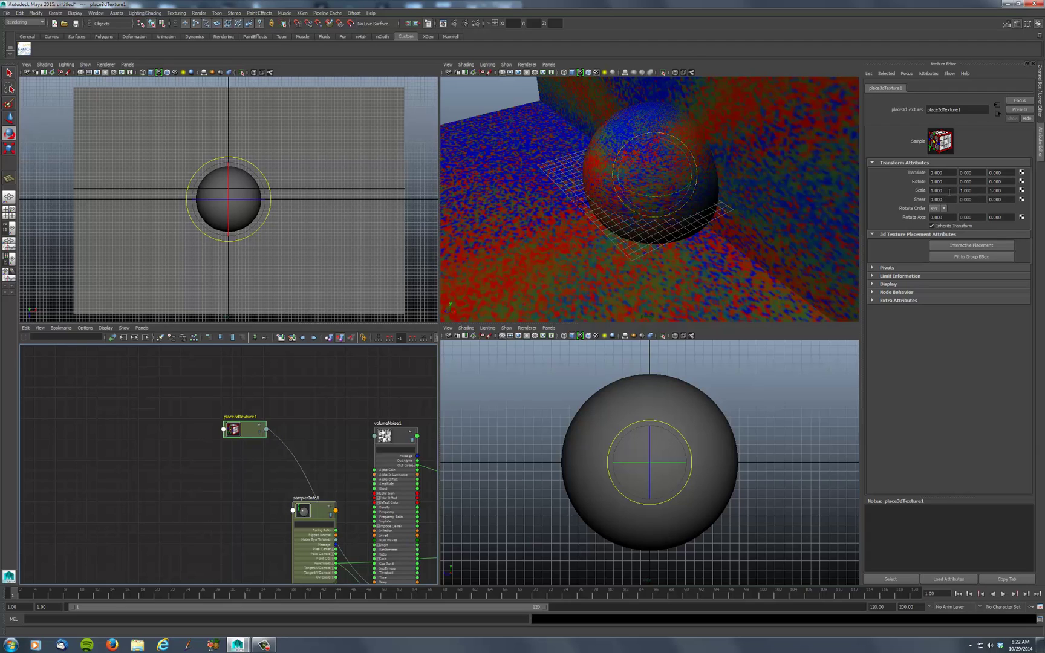
drag(950, 191, 922, 195)
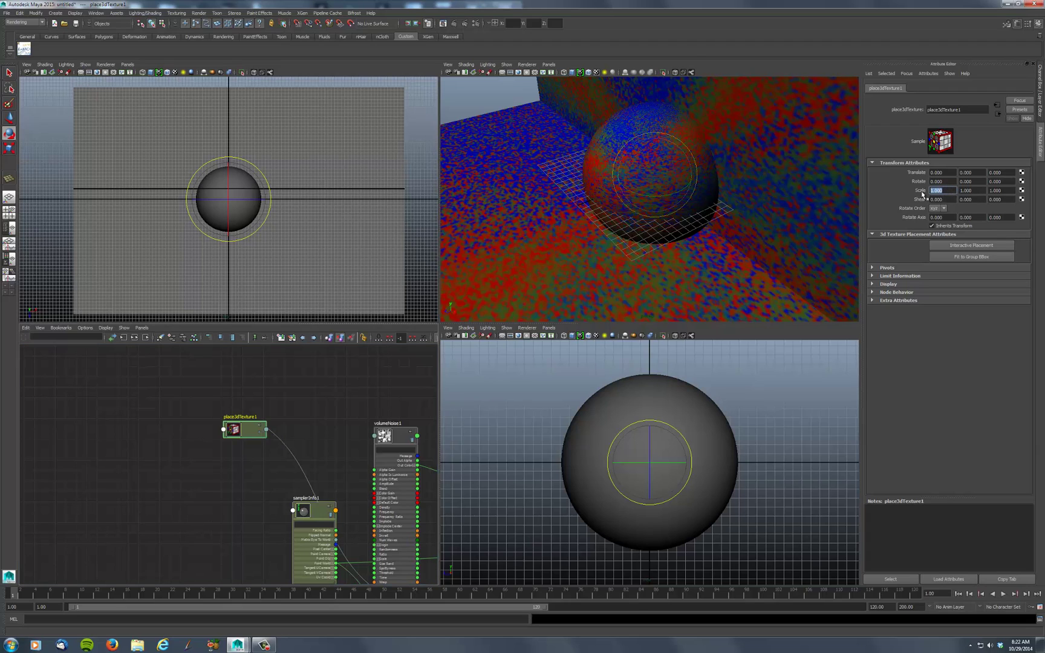
text(10)
key(Tab)
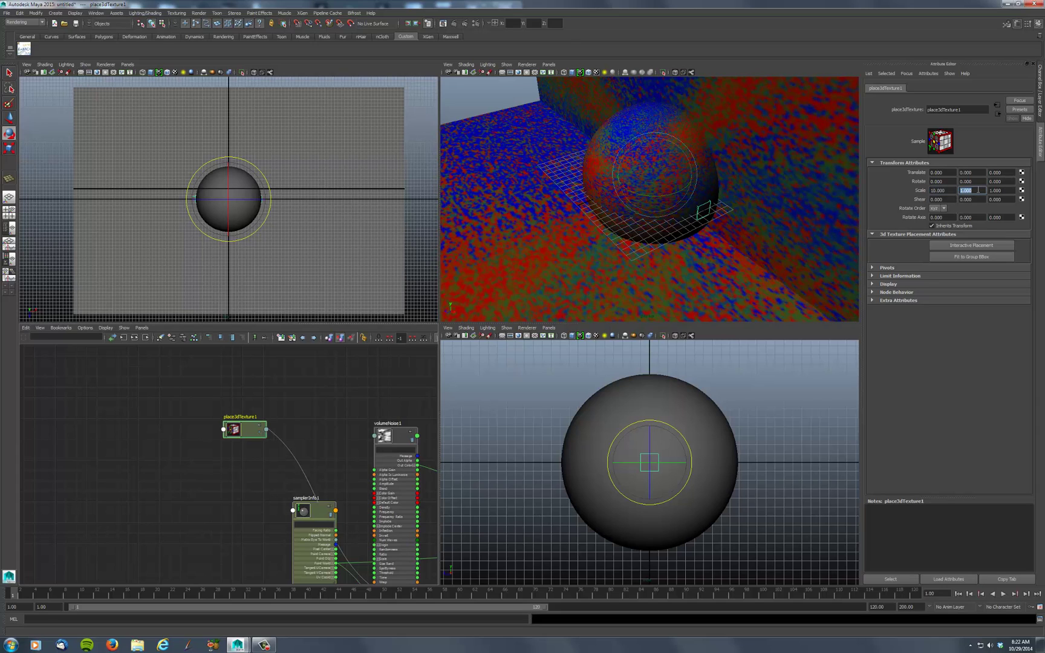
text(10)
key(Tab)
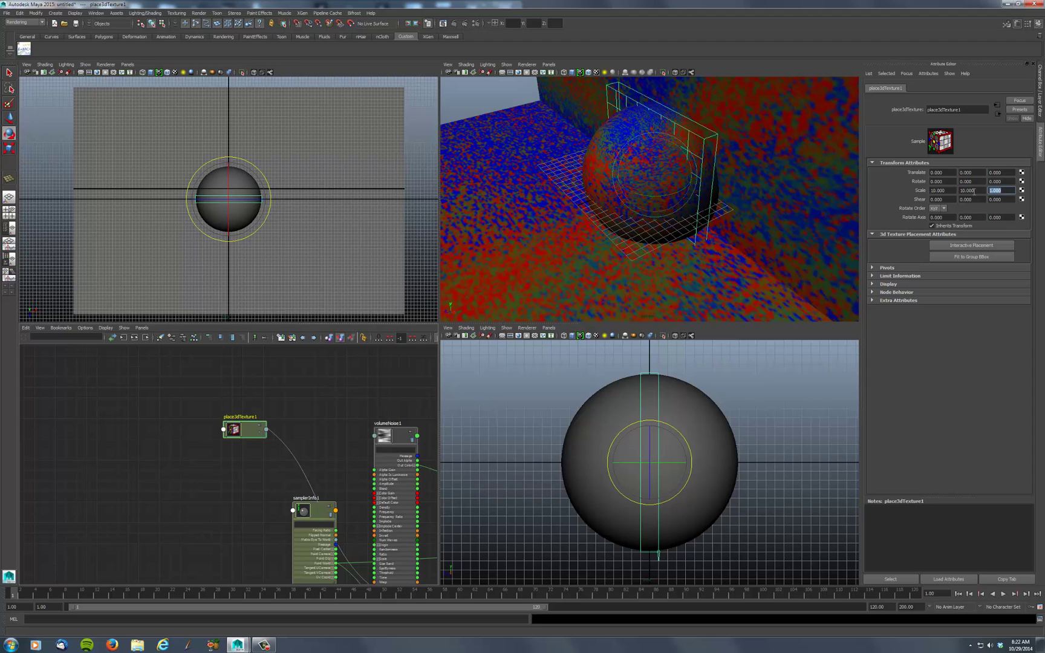
text(10)
key(Return)
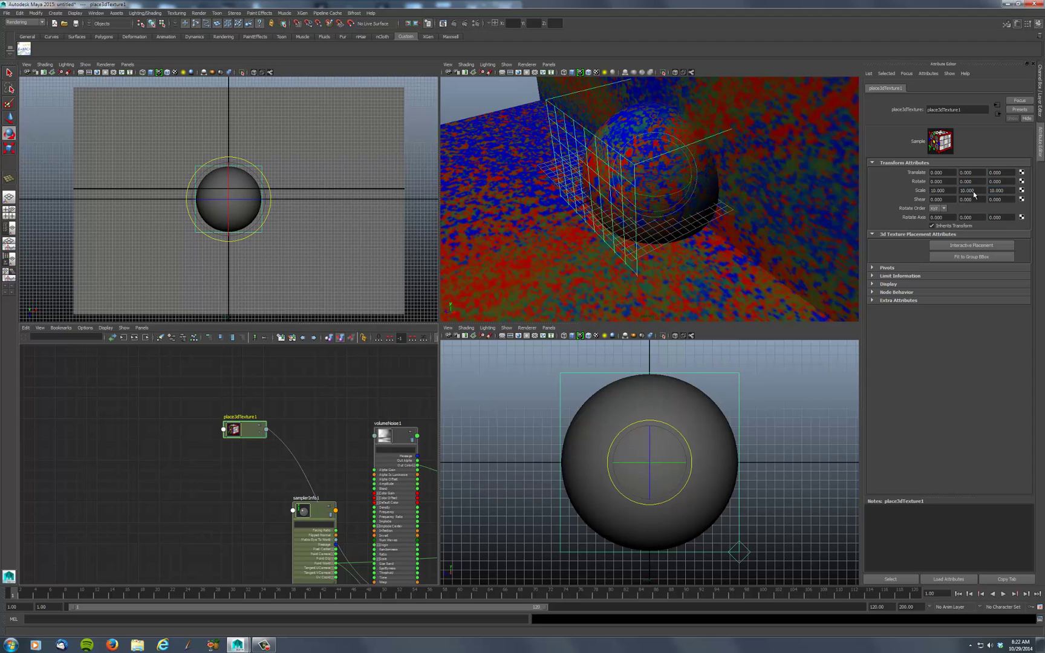
click(474, 92)
click(443, 24)
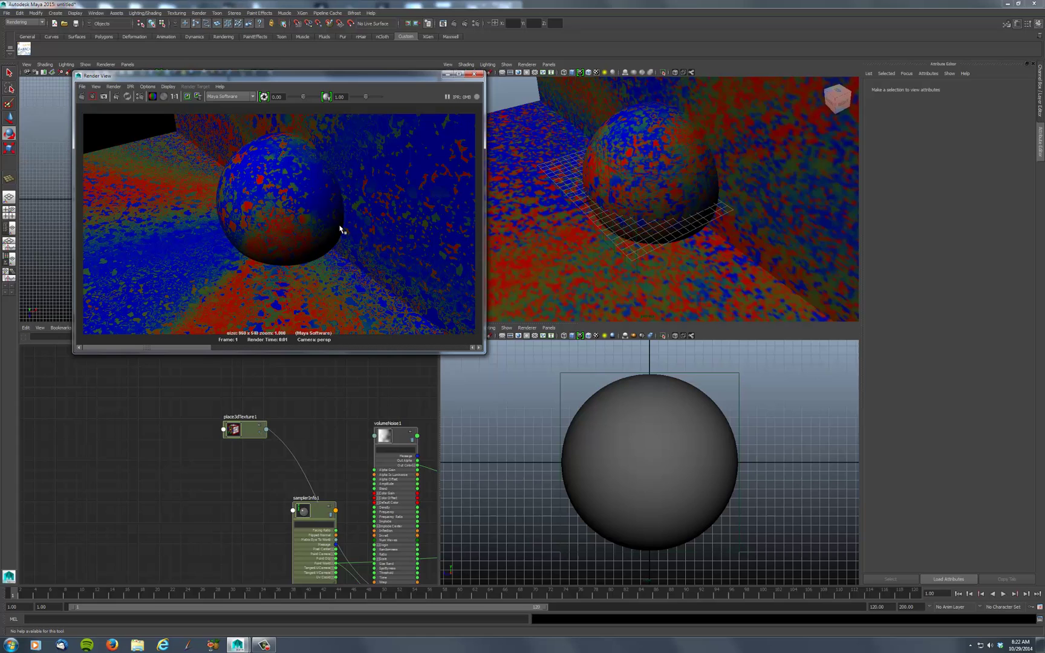
Zoom out in Render View to inspect the coarse noise-broken crater streaks.
scroll(340, 229, down, 2)
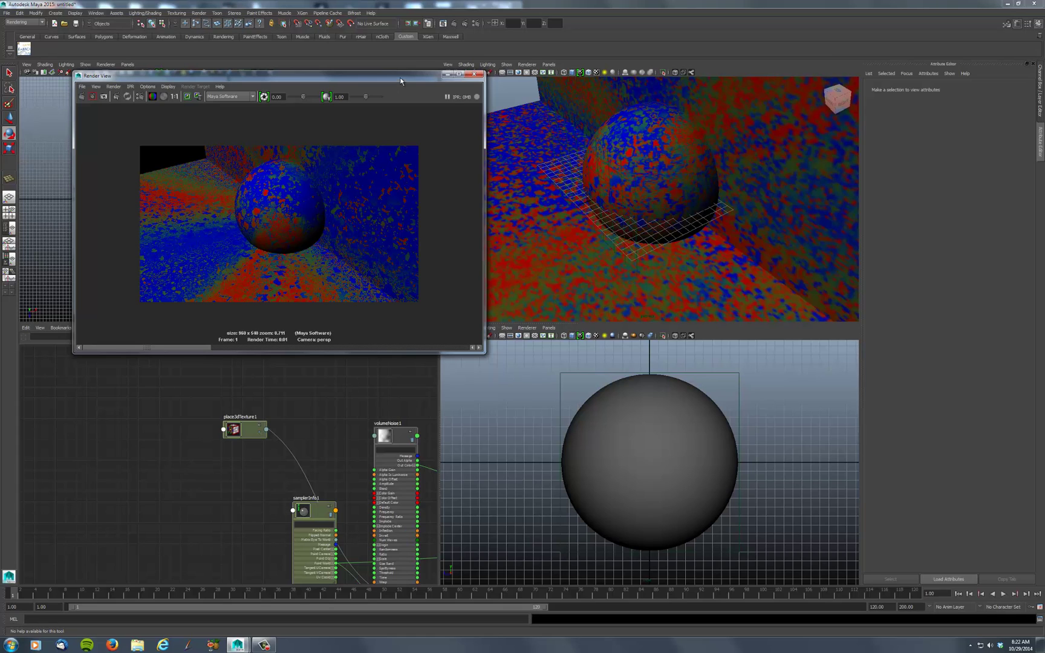
Close the render window and pan and zoom the Node Editor to show place3dTexture1 through lambert2SG.
click(476, 74)
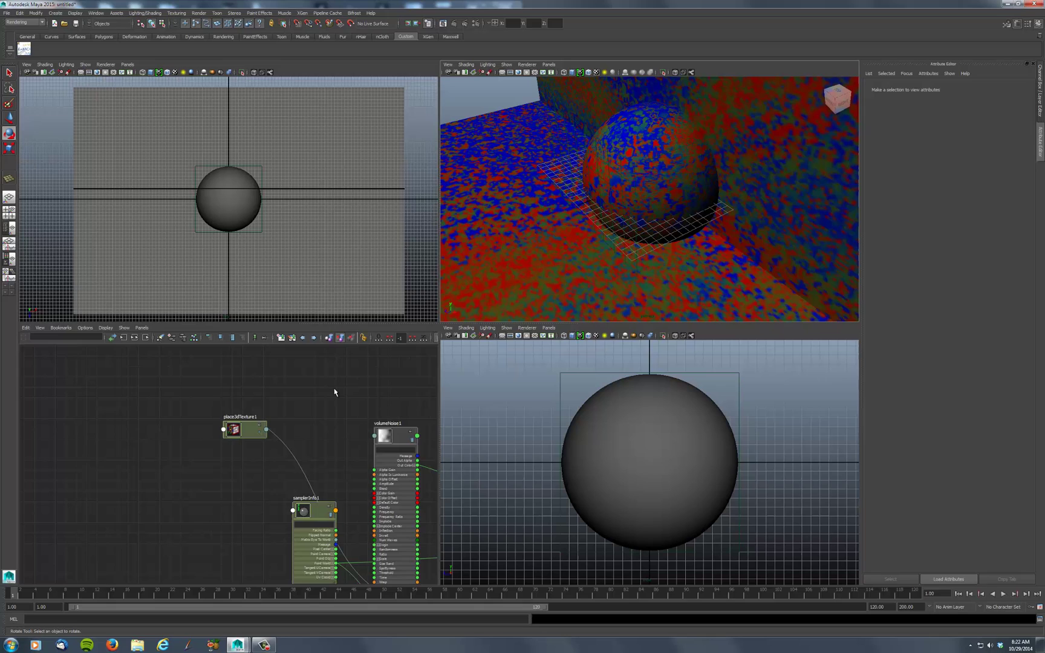
alt+middle_drag(334, 392, 165, 363)
scroll(240, 396, down, 2)
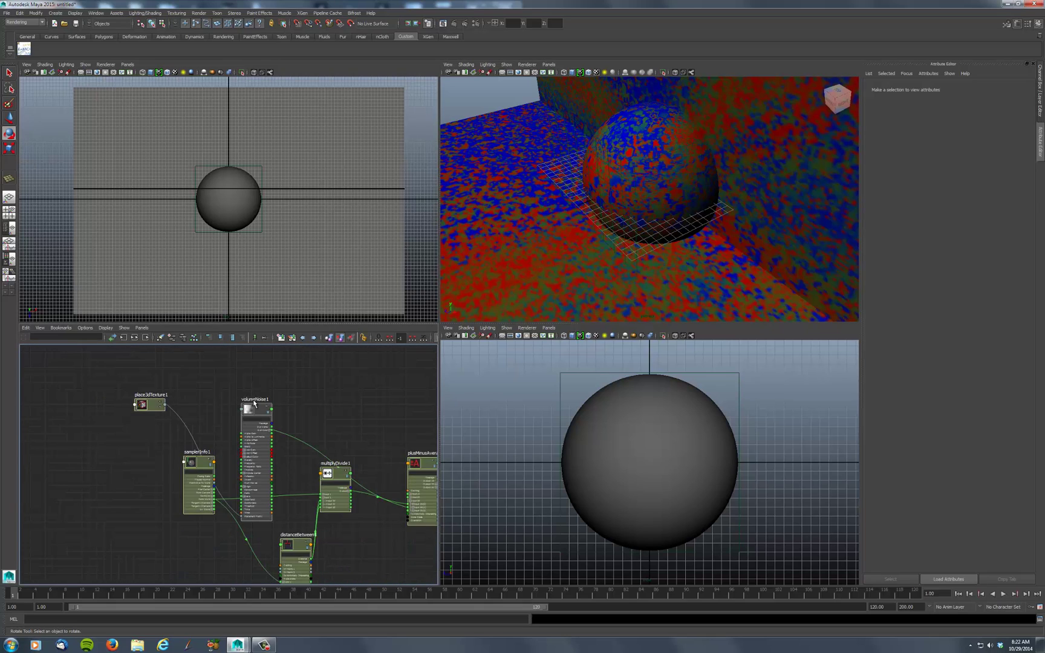
alt+middle_drag(256, 406, 313, 380)
scroll(256, 376, down, 1)
scroll(354, 378, down, 1)
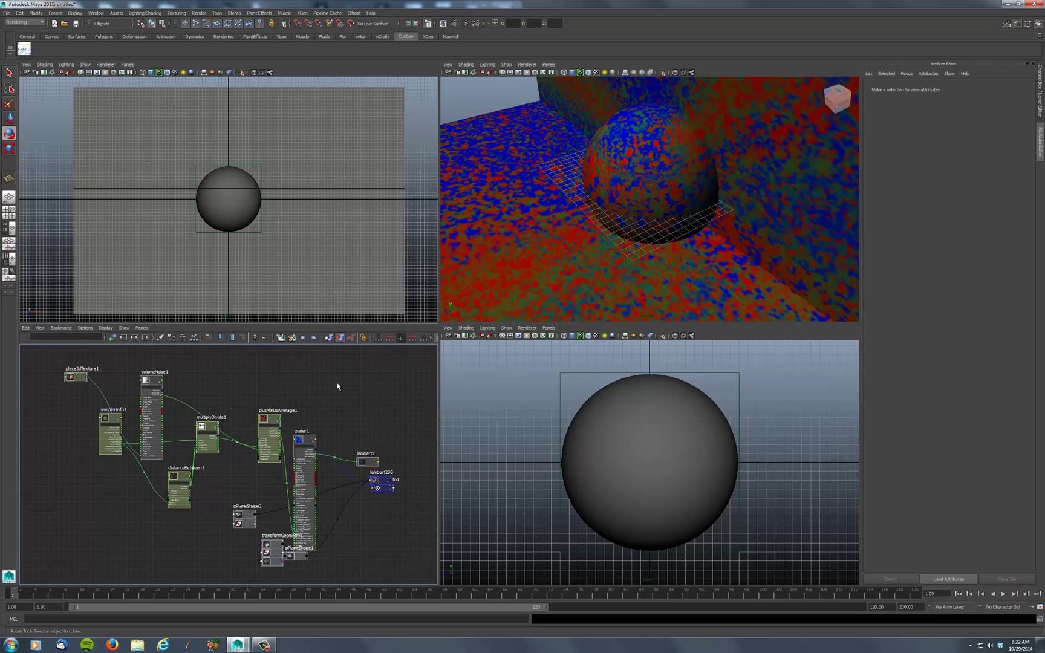